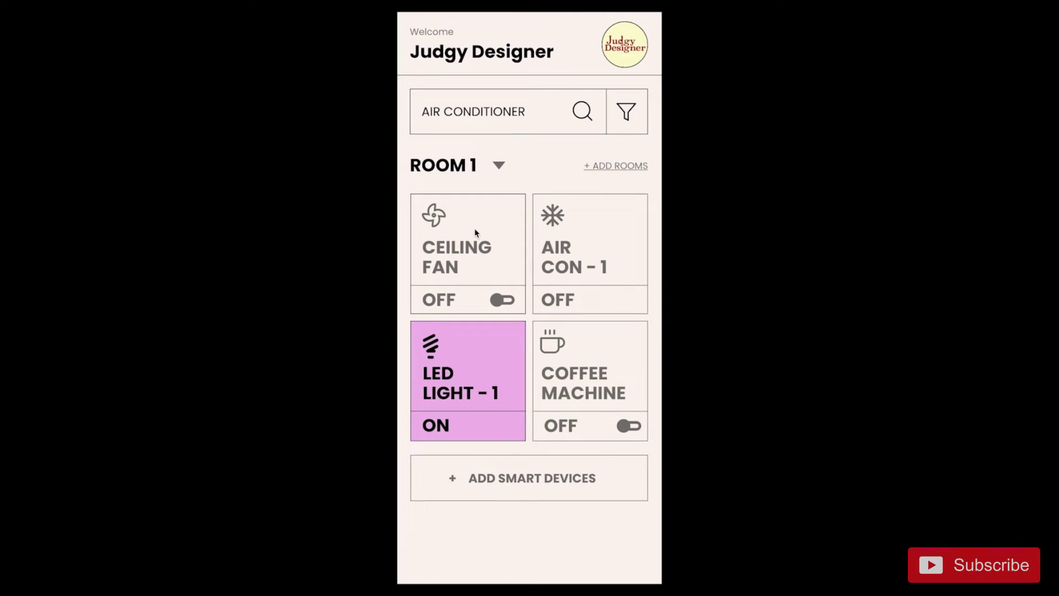
Step: Switch the Ceiling Fan card ON in the preview and dismiss its timer row with DONE
{"action": "left_click", "coordinate": [475, 234]}
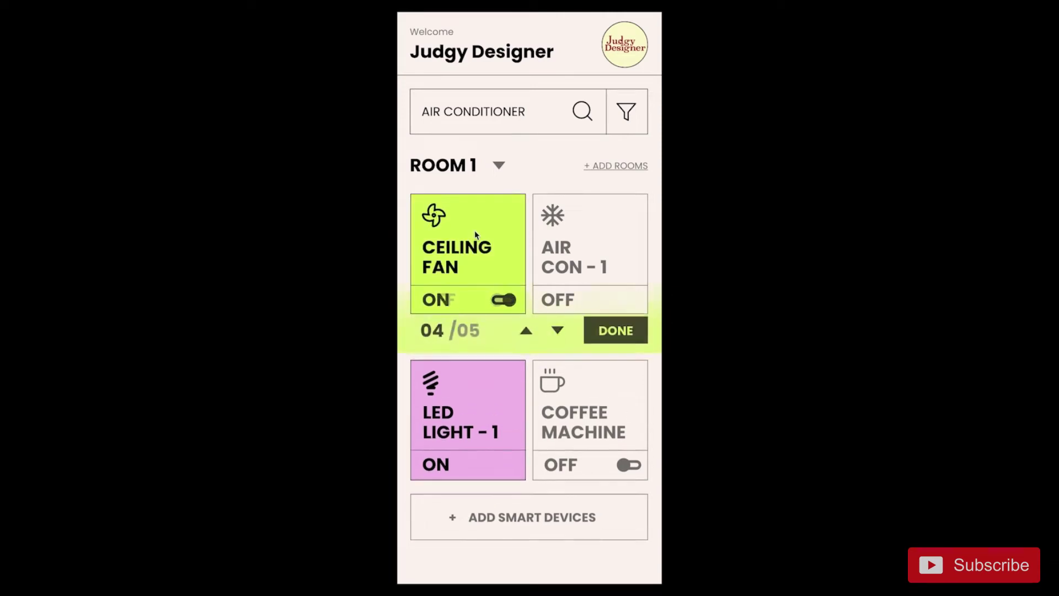
{"action": "left_click", "coordinate": [618, 335]}
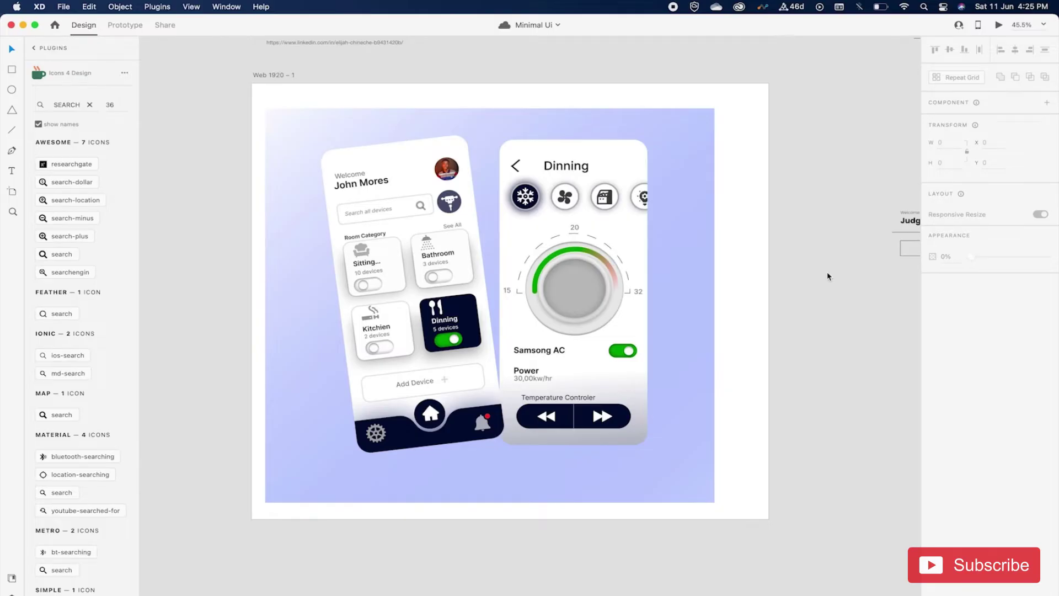
{"action": "scroll", "coordinate": [826, 273], "scroll_direction": "down", "scroll_amount": 5}
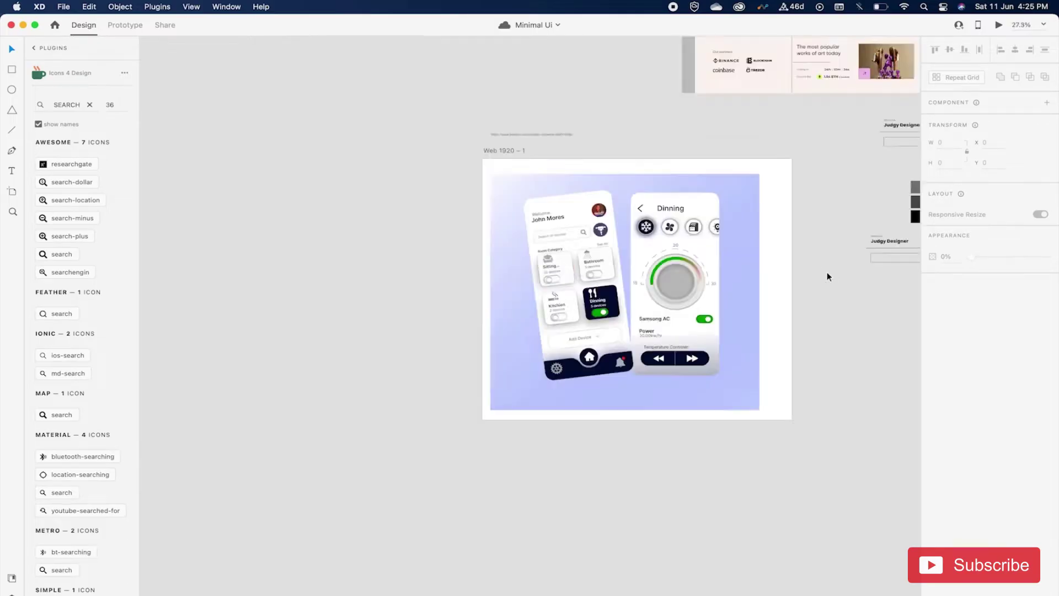
{"action": "scroll", "coordinate": [826, 272], "scroll_direction": "up", "scroll_amount": 2}
{"action": "scroll", "coordinate": [816, 274], "scroll_direction": "up", "scroll_amount": 2}
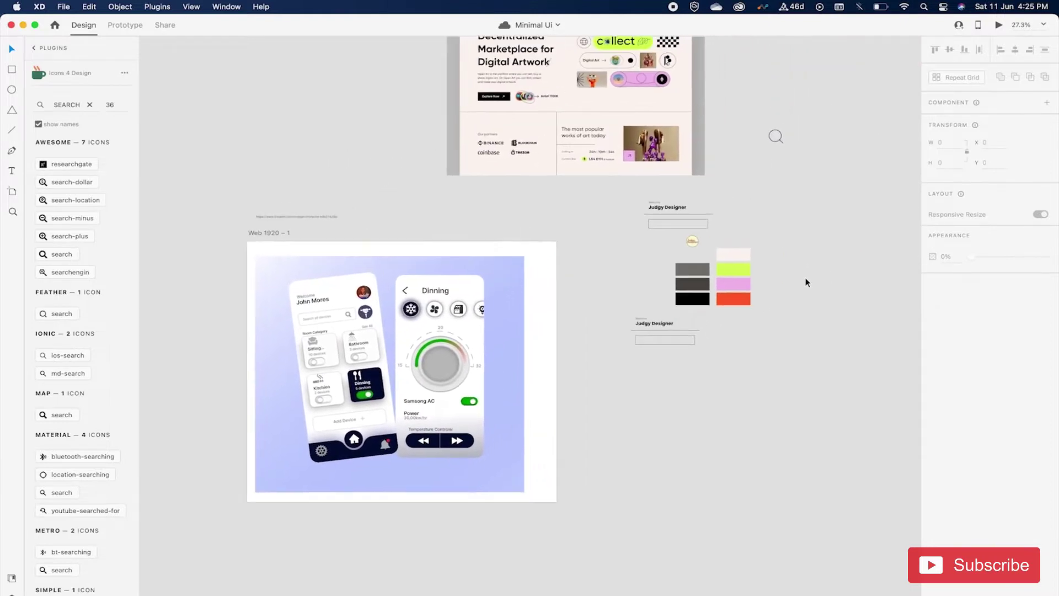
{"action": "scroll", "coordinate": [753, 259], "scroll_direction": "up", "scroll_amount": 6}
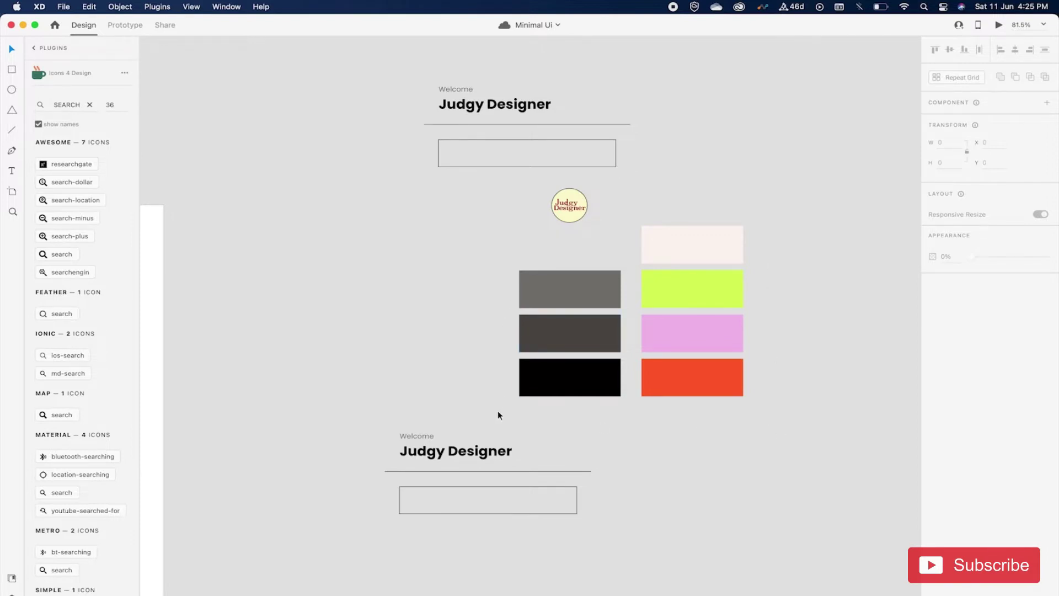
{"action": "scroll", "coordinate": [411, 346], "scroll_direction": "down", "scroll_amount": 4}
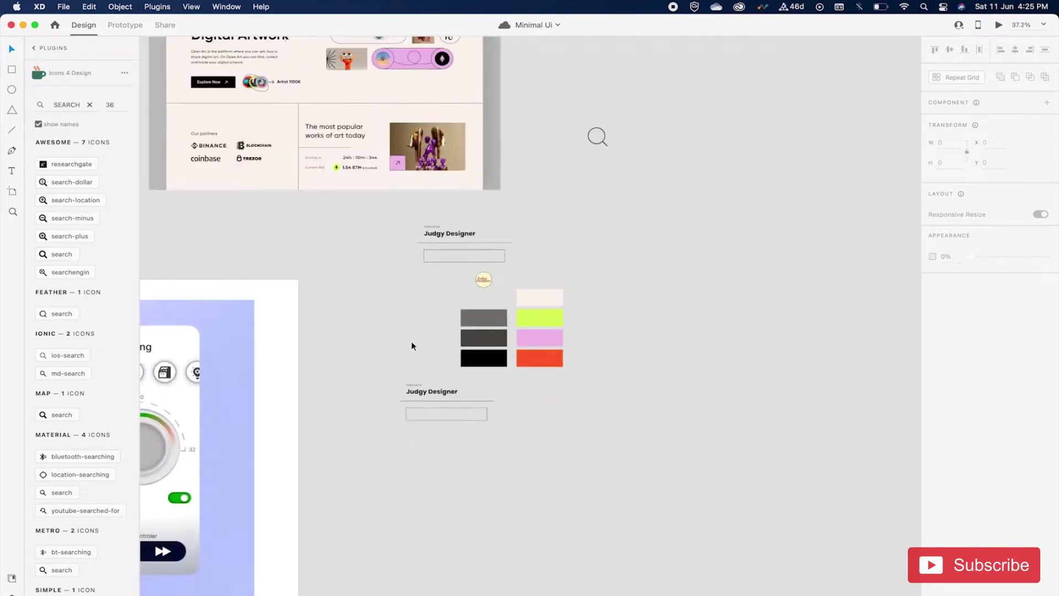
{"action": "scroll", "coordinate": [411, 346], "scroll_direction": "up", "scroll_amount": 3}
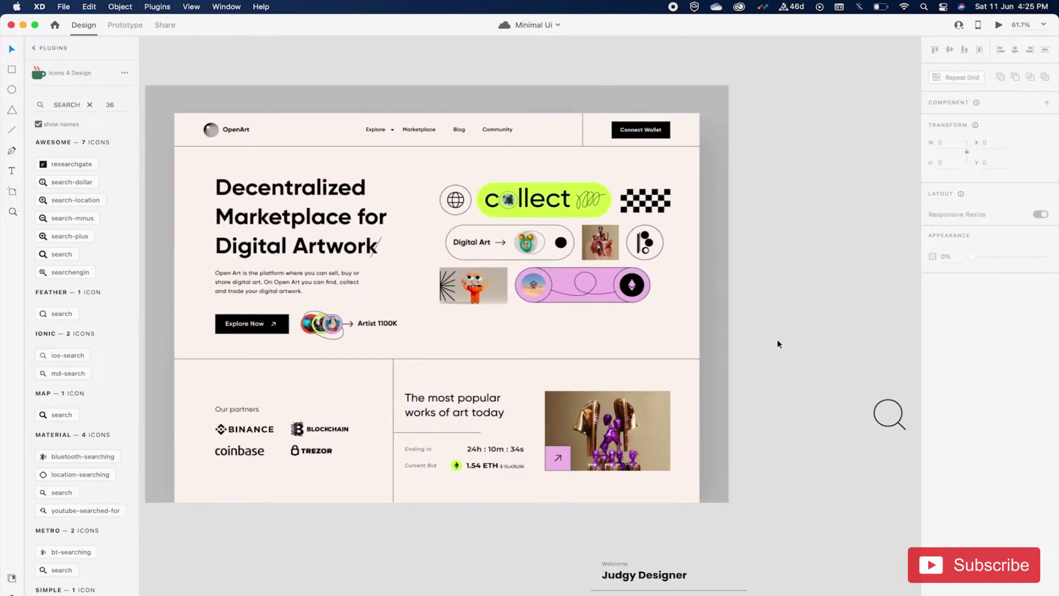
{"action": "scroll", "coordinate": [776, 340], "scroll_direction": "down", "scroll_amount": 3}
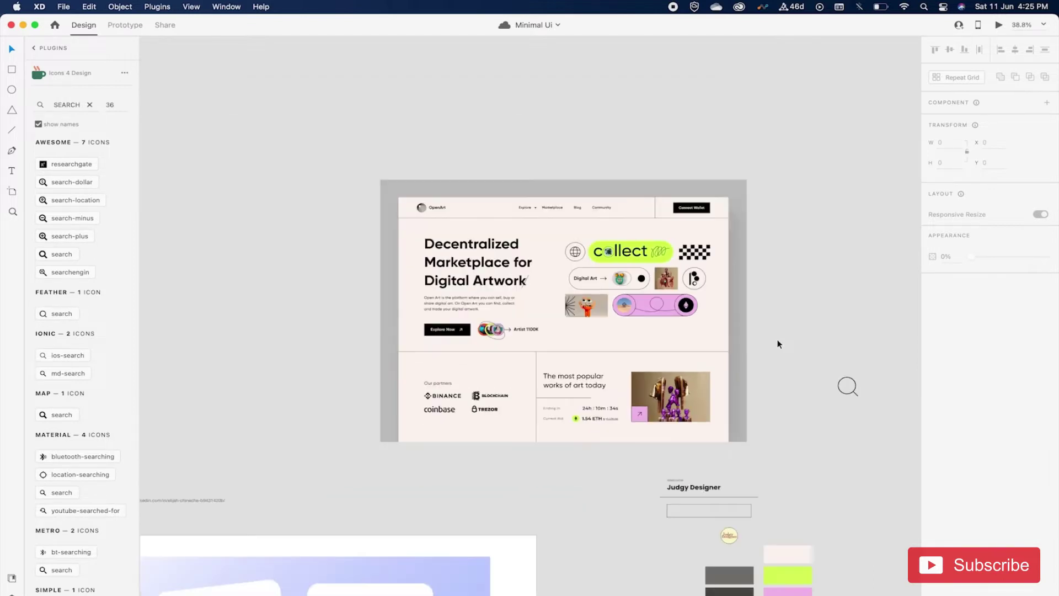
{"action": "scroll", "coordinate": [776, 339], "scroll_direction": "down", "scroll_amount": 6}
{"action": "scroll", "coordinate": [776, 339], "scroll_direction": "right", "scroll_amount": 5}
{"action": "scroll", "coordinate": [777, 340], "scroll_direction": "down", "scroll_amount": 2}
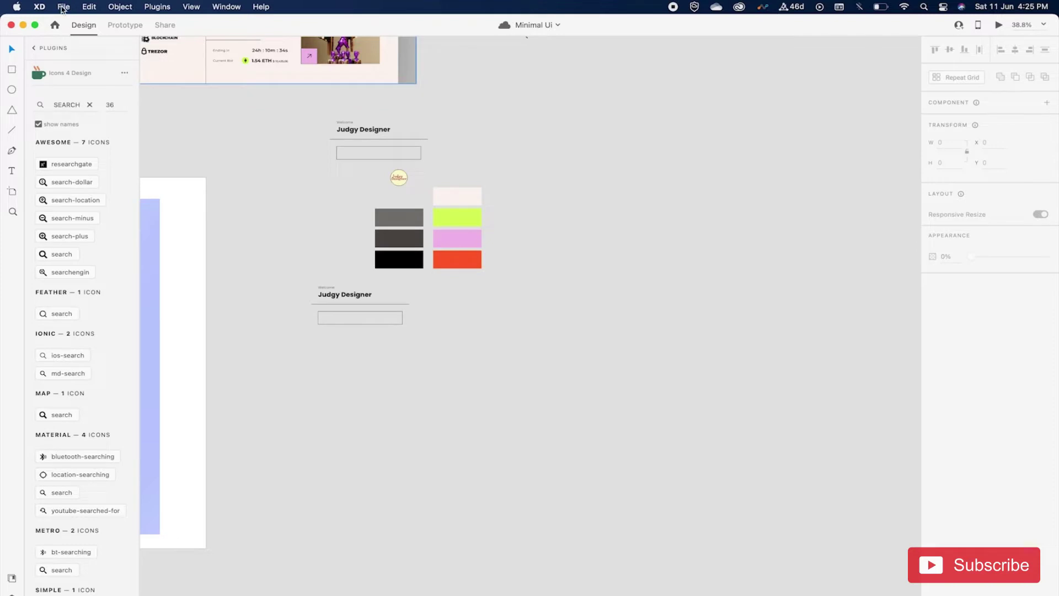
Step: Create an iPhone 13, 12 Pro Max artboard right of the swatches, filled pale pink
{"action": "left_click", "coordinate": [12, 191]}
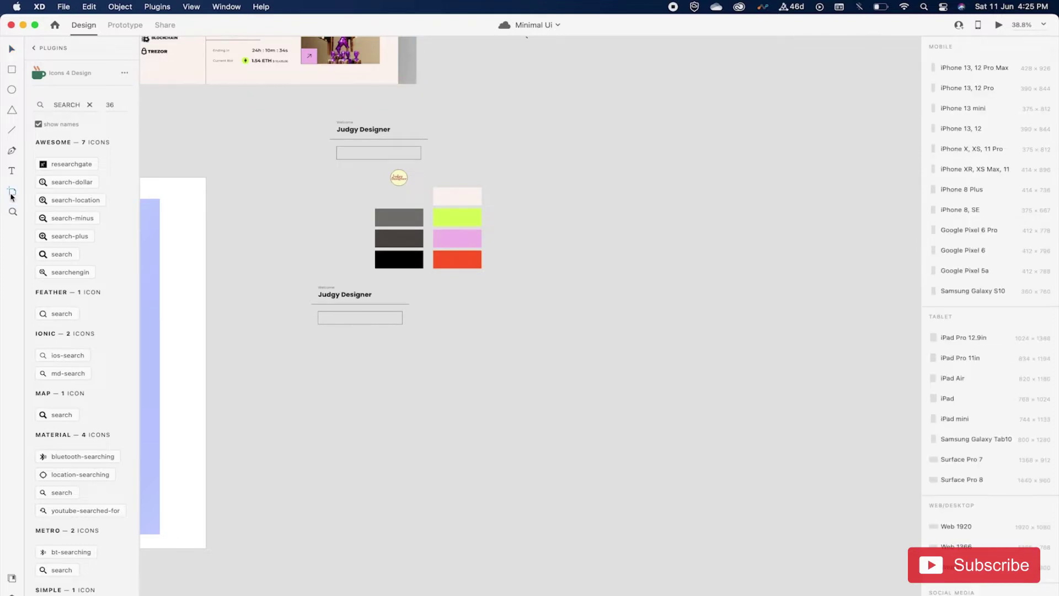
{"action": "left_click", "coordinate": [947, 68]}
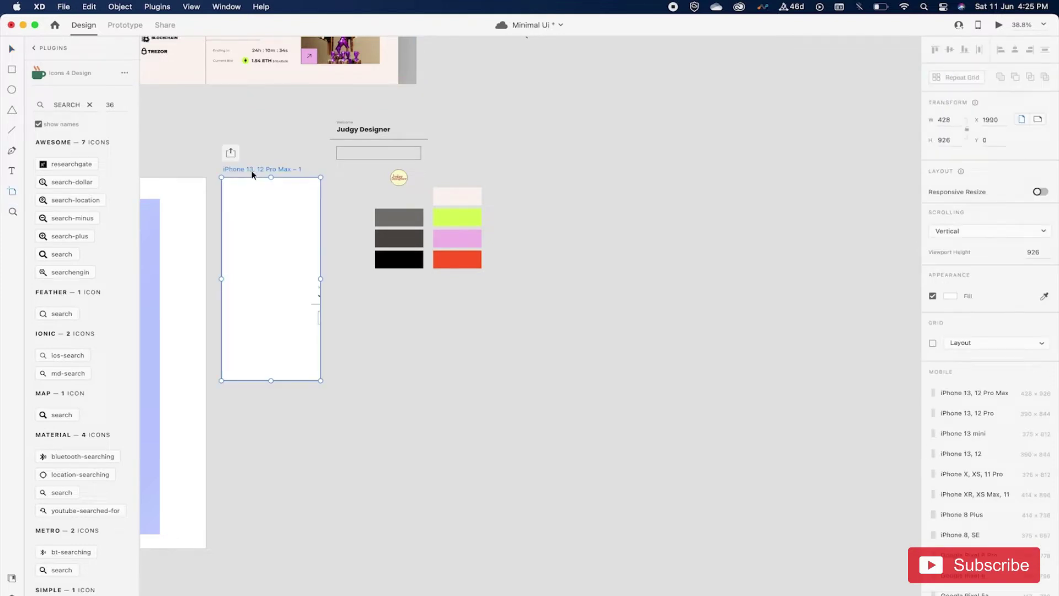
{"action": "left_click_drag", "start_coordinate": [250, 172], "coordinate": [608, 172]}
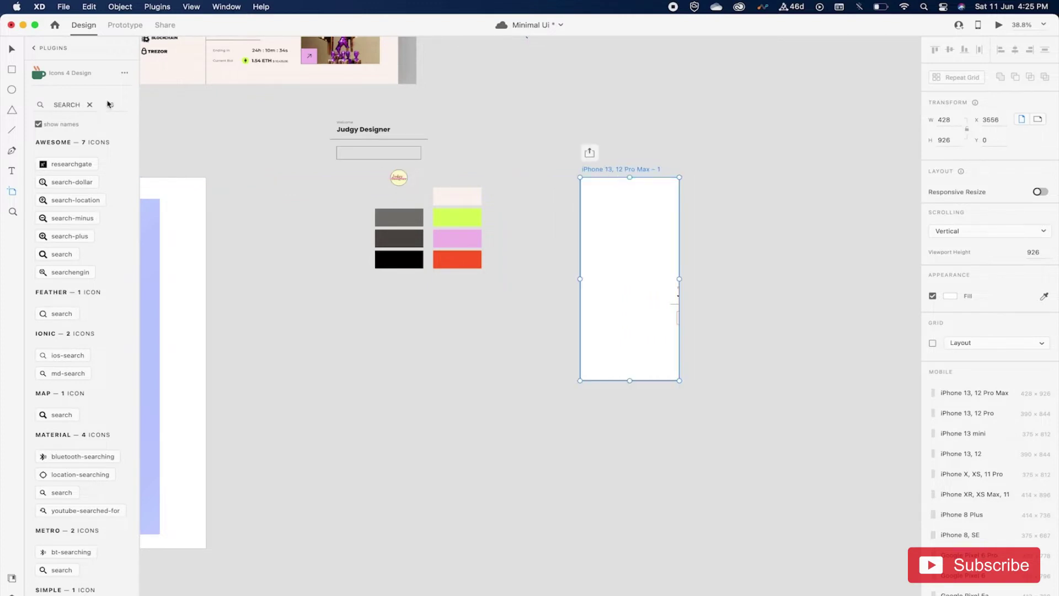
{"action": "key", "text": "i"}
{"action": "left_click", "coordinate": [455, 199]}
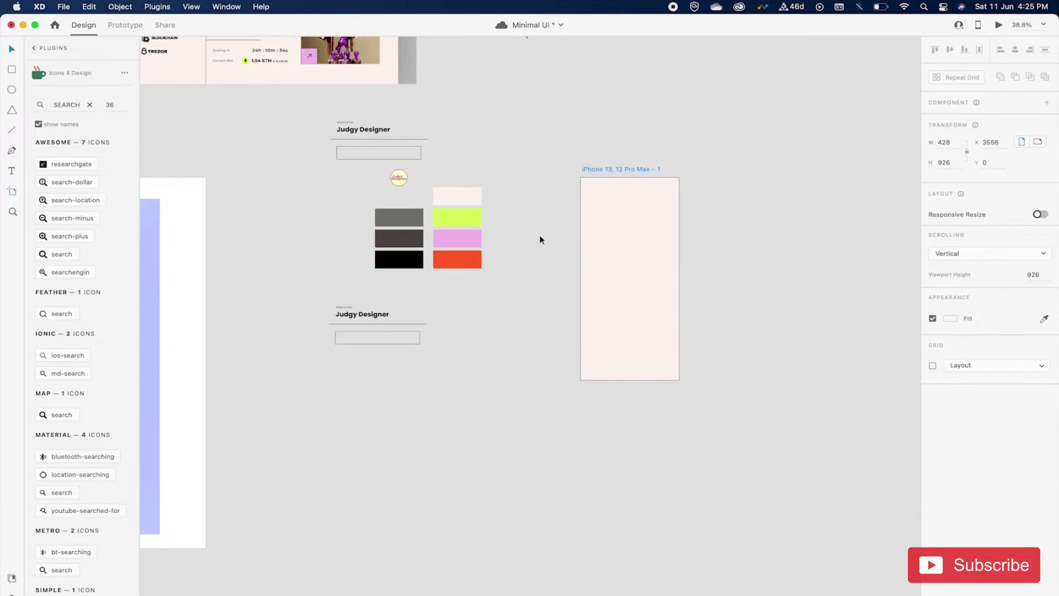
Step: Move the Welcome / Judgy Designer heading and its underline onto the artboard's top
{"action": "scroll", "coordinate": [594, 208], "scroll_direction": "up", "scroll_amount": 3}
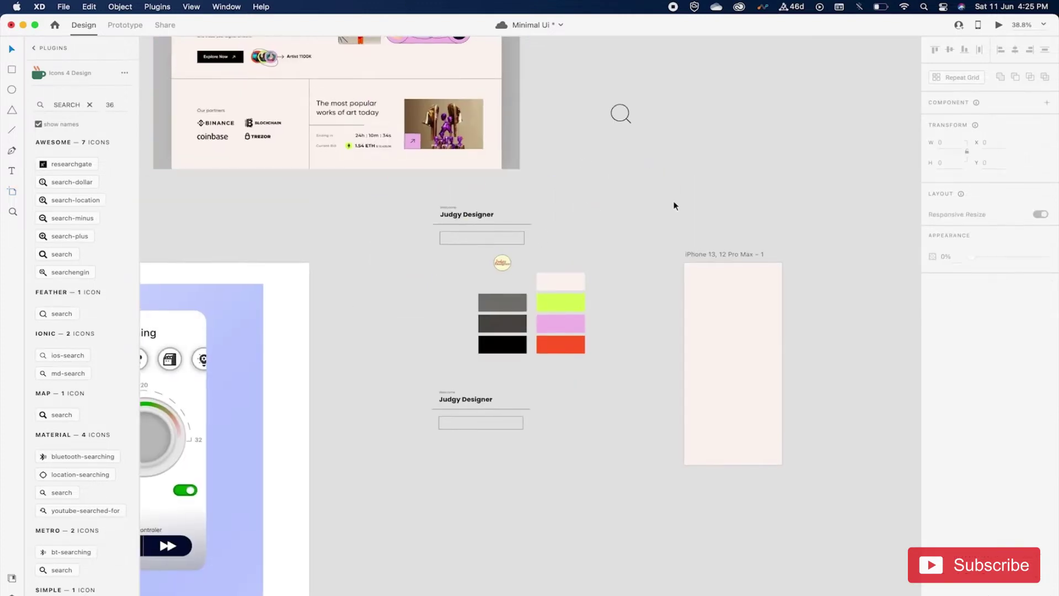
{"action": "scroll", "coordinate": [674, 206], "scroll_direction": "down", "scroll_amount": 3}
{"action": "scroll", "coordinate": [571, 225], "scroll_direction": "up", "scroll_amount": 3}
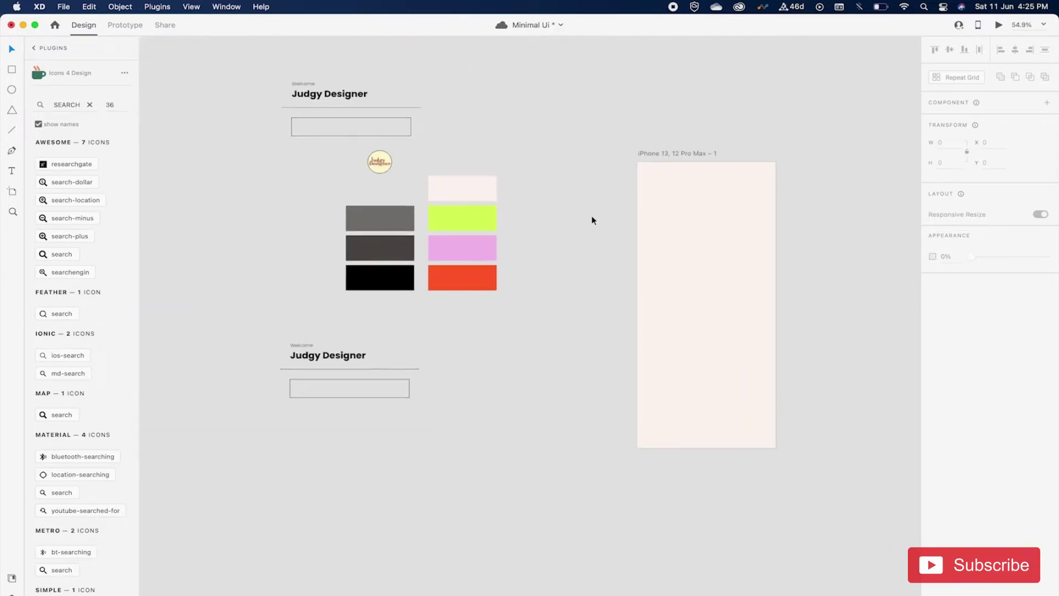
{"action": "scroll", "coordinate": [591, 221], "scroll_direction": "up", "scroll_amount": 2}
{"action": "scroll", "coordinate": [591, 220], "scroll_direction": "right", "scroll_amount": 4}
{"action": "left_click", "coordinate": [187, 135]}
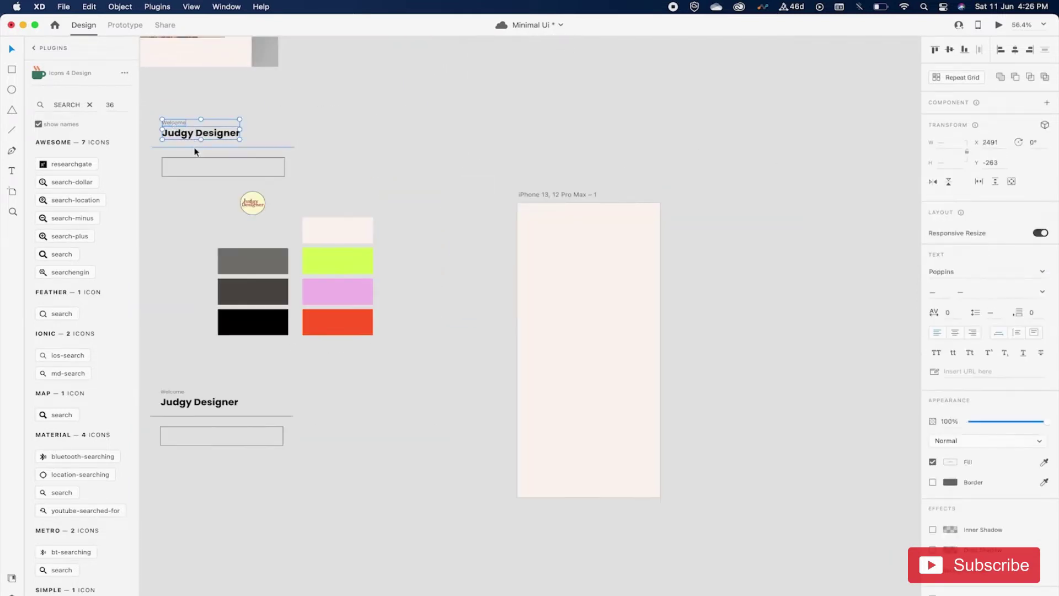
{"action": "left_click", "coordinate": [196, 147], "text": "shift"}
{"action": "left_click_drag", "start_coordinate": [198, 145], "coordinate": [564, 231]}
{"action": "scroll", "coordinate": [564, 231], "scroll_direction": "up", "scroll_amount": 5}
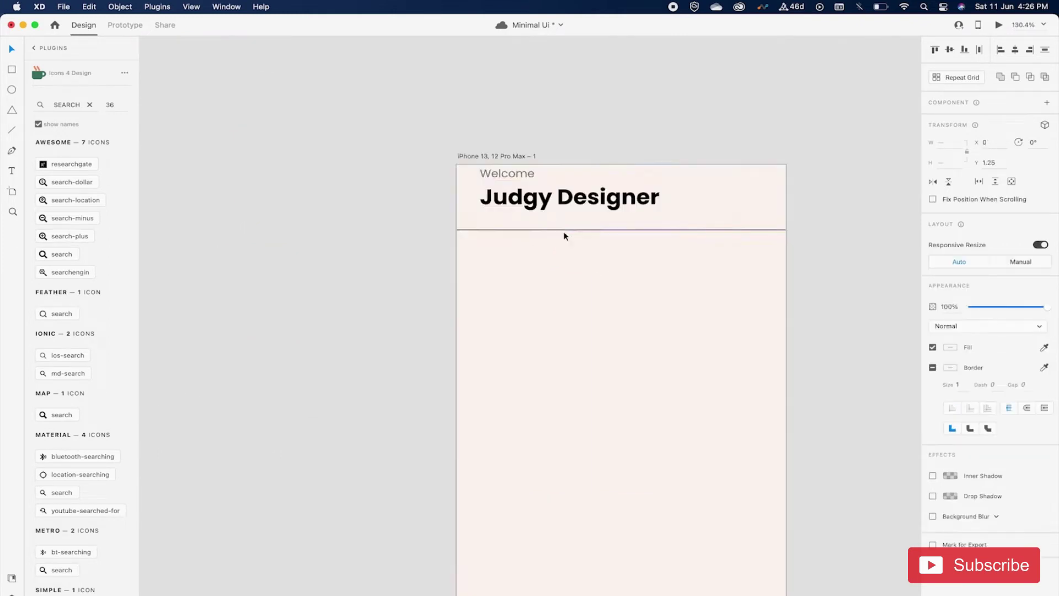
{"action": "left_click", "coordinate": [300, 269]}
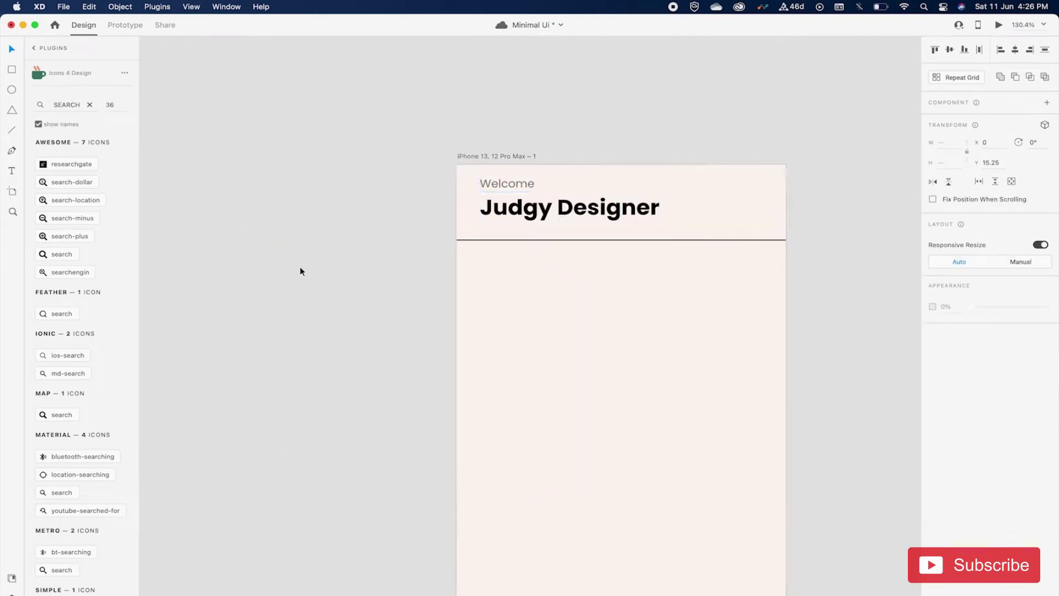
Step: Place the round logo into the artboard header, nudged slightly down and right
{"action": "scroll", "coordinate": [300, 270], "scroll_direction": "down", "scroll_amount": 5}
{"action": "scroll", "coordinate": [300, 270], "scroll_direction": "left", "scroll_amount": 5}
{"action": "left_click_drag", "start_coordinate": [417, 208], "coordinate": [846, 232]}
{"action": "scroll", "coordinate": [846, 232], "scroll_direction": "up", "scroll_amount": 6}
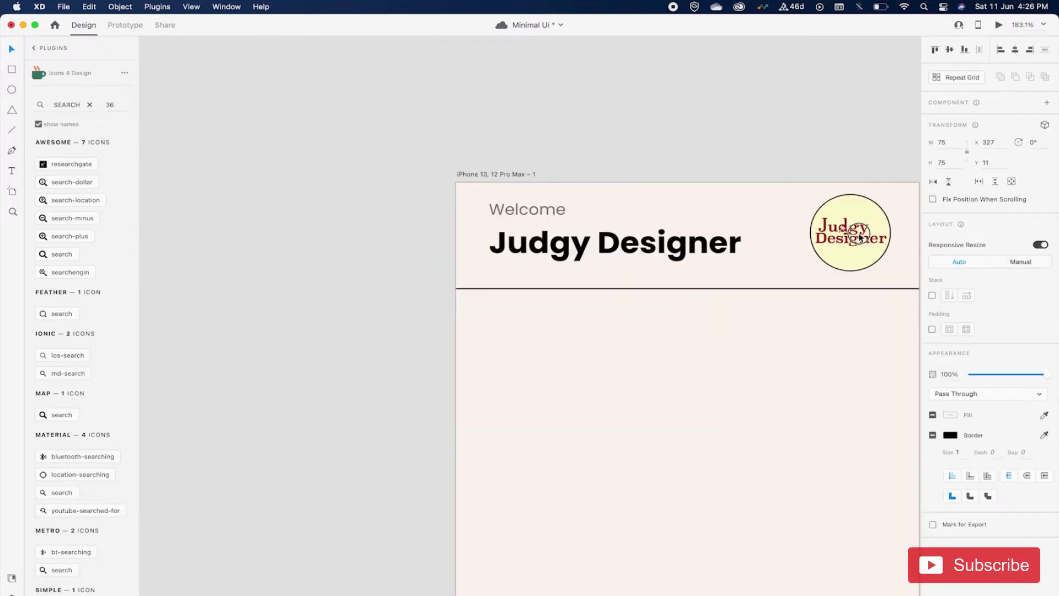
{"action": "left_click_drag", "start_coordinate": [859, 237], "coordinate": [867, 241]}
{"action": "scroll", "coordinate": [865, 241], "scroll_direction": "right", "scroll_amount": 3}
{"action": "scroll", "coordinate": [866, 241], "scroll_direction": "down", "scroll_amount": 3}
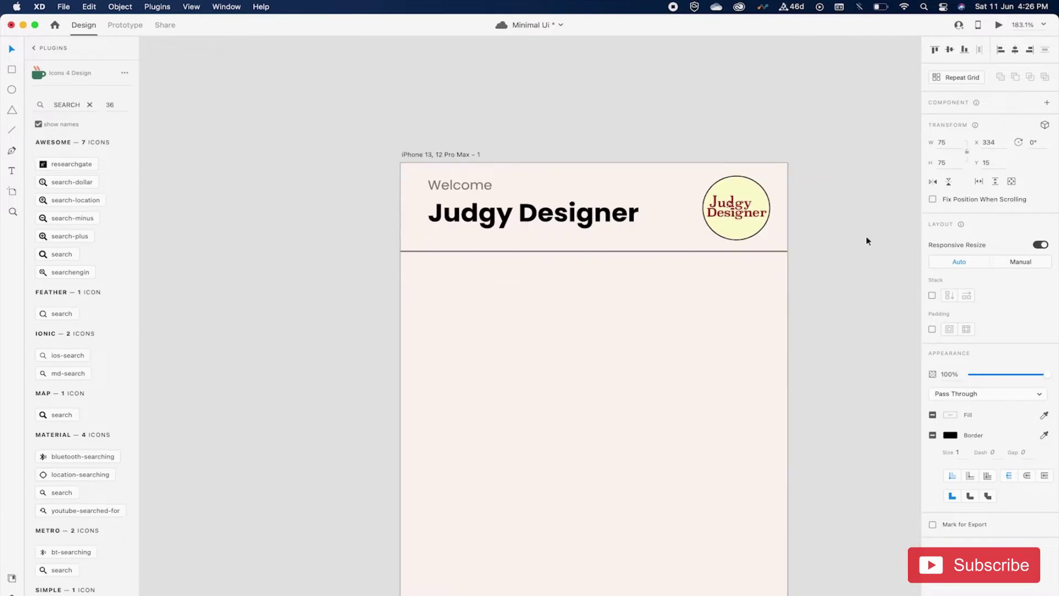
{"action": "left_click", "coordinate": [464, 156]}
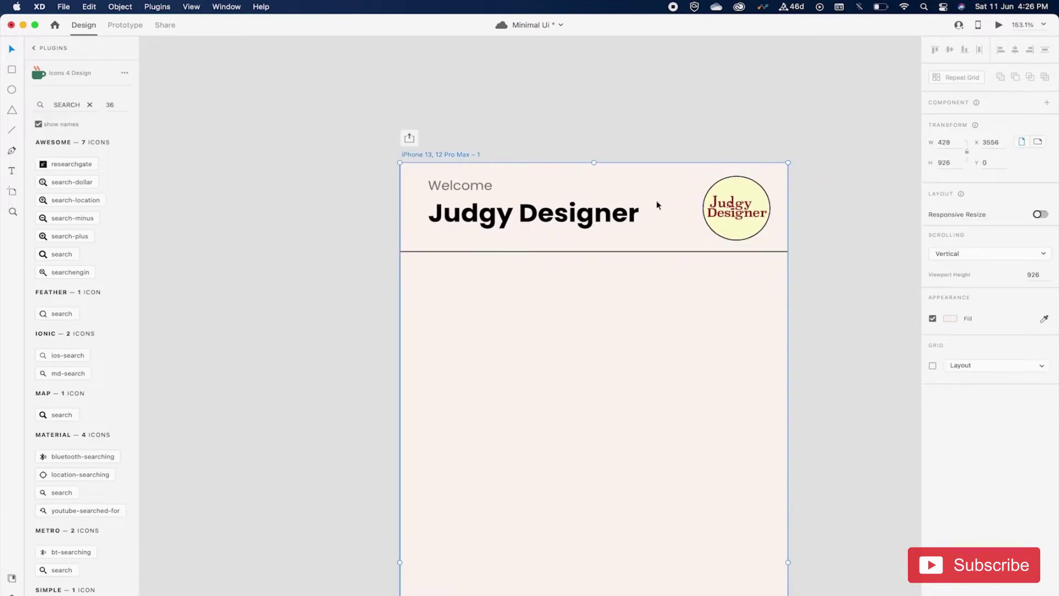
Step: Turn on the artboard's layout grid with margins 0, 22, 0, 20
{"action": "left_click", "coordinate": [932, 365]}
{"action": "scroll", "coordinate": [676, 346], "scroll_direction": "down", "scroll_amount": 5}
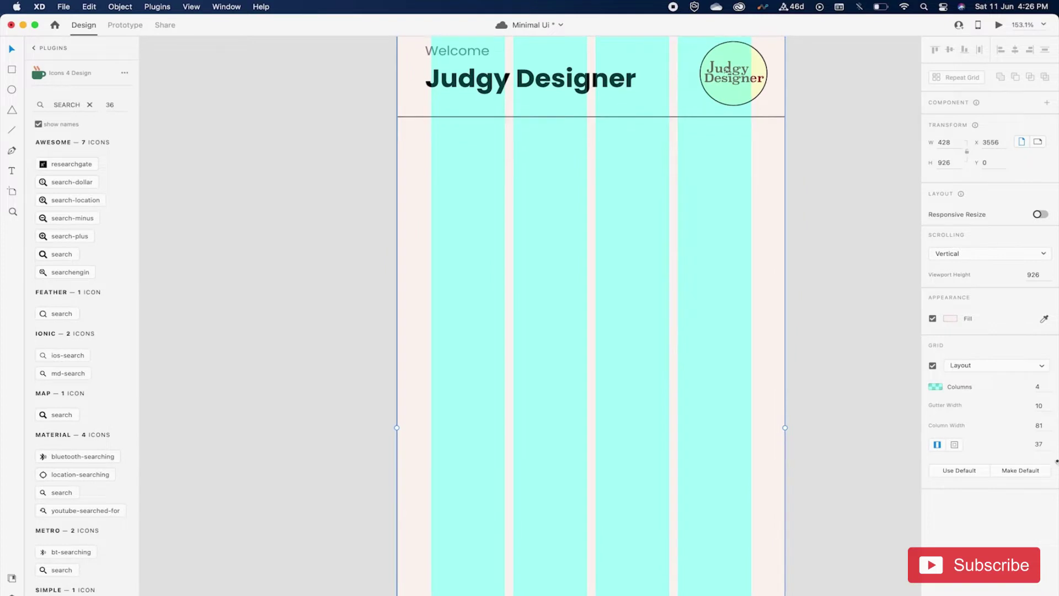
{"action": "left_click", "coordinate": [1038, 406]}
{"action": "left_click", "coordinate": [1046, 424]}
{"action": "left_click", "coordinate": [1047, 444]}
{"action": "type", "text": "0 22 0 20"}
{"action": "key", "text": "Return"}
Step: Show the layout columns and nudge the header text and logo onto the column edges
{"action": "left_click", "coordinate": [882, 305]}
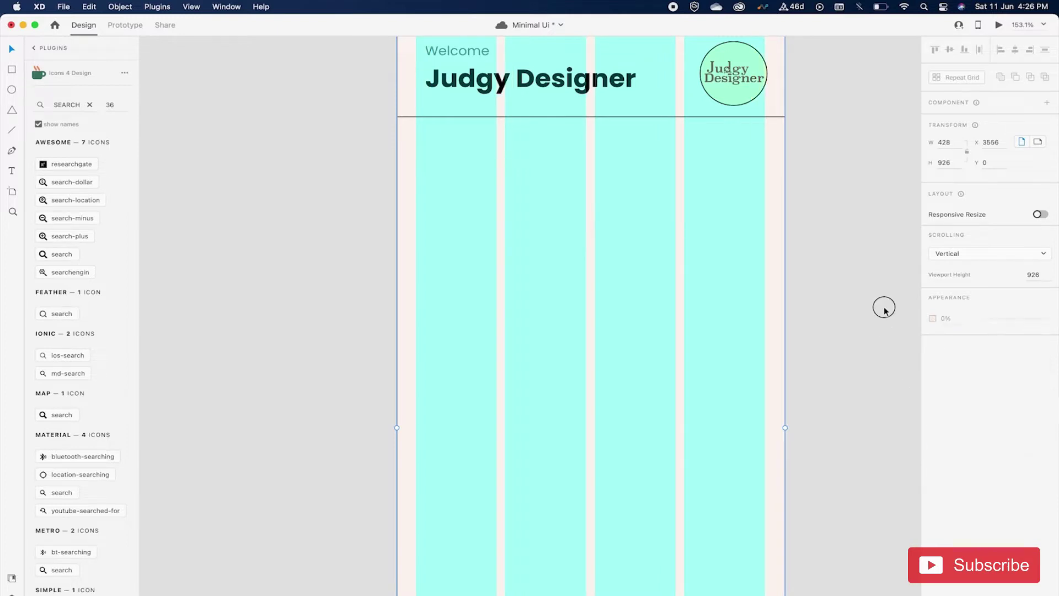
{"action": "scroll", "coordinate": [844, 309], "scroll_direction": "down", "scroll_amount": 5}
{"action": "scroll", "coordinate": [844, 312], "scroll_direction": "up", "scroll_amount": 7}
{"action": "scroll", "coordinate": [844, 312], "scroll_direction": "left", "scroll_amount": 5}
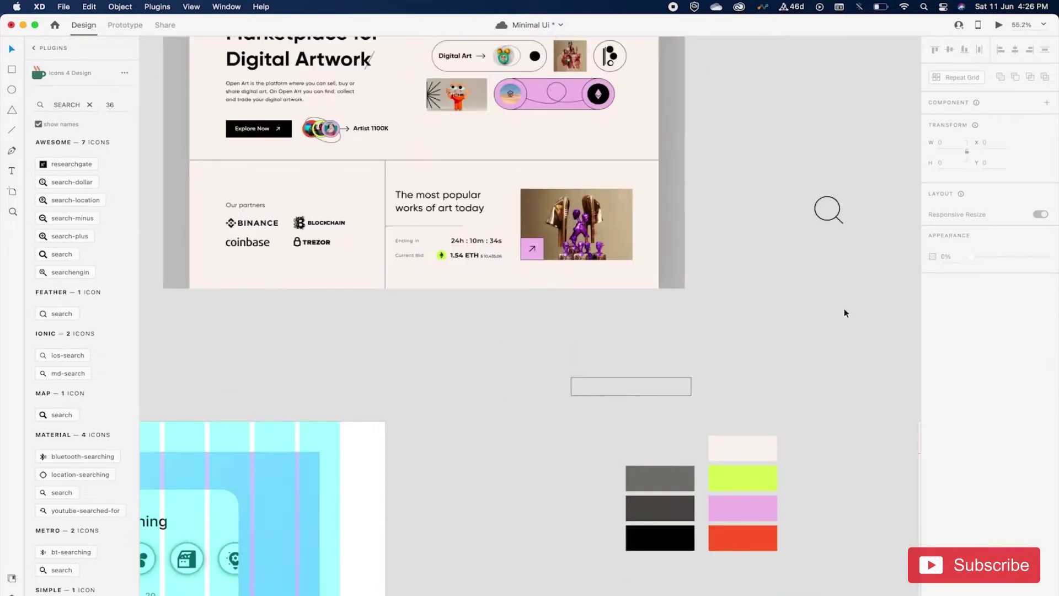
{"action": "scroll", "coordinate": [844, 312], "scroll_direction": "up", "scroll_amount": 3}
{"action": "scroll", "coordinate": [843, 312], "scroll_direction": "right", "scroll_amount": 1}
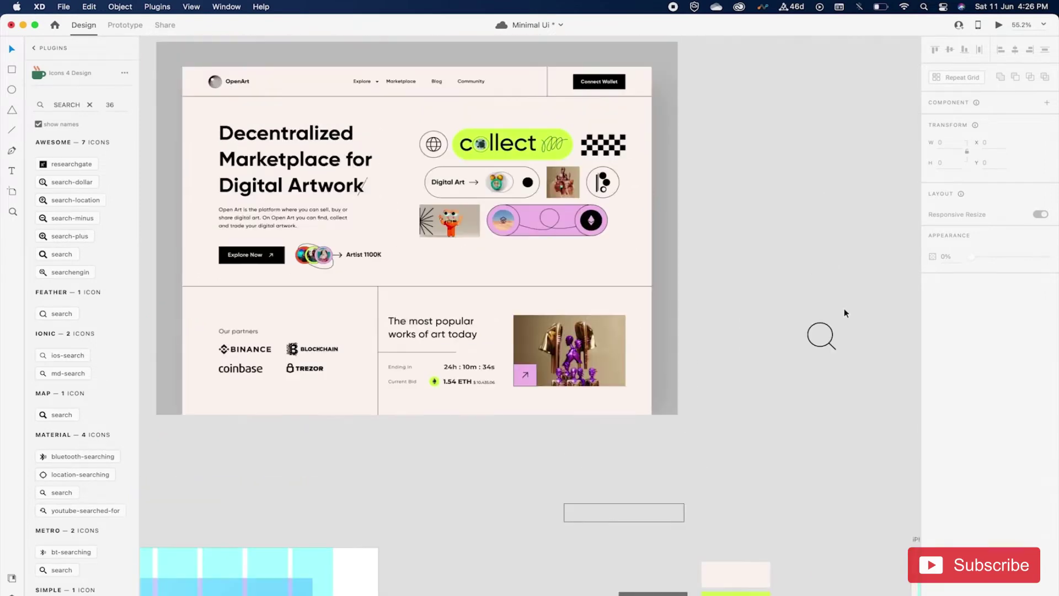
{"action": "scroll", "coordinate": [844, 308], "scroll_direction": "down", "scroll_amount": 10}
{"action": "scroll", "coordinate": [843, 308], "scroll_direction": "right", "scroll_amount": 5}
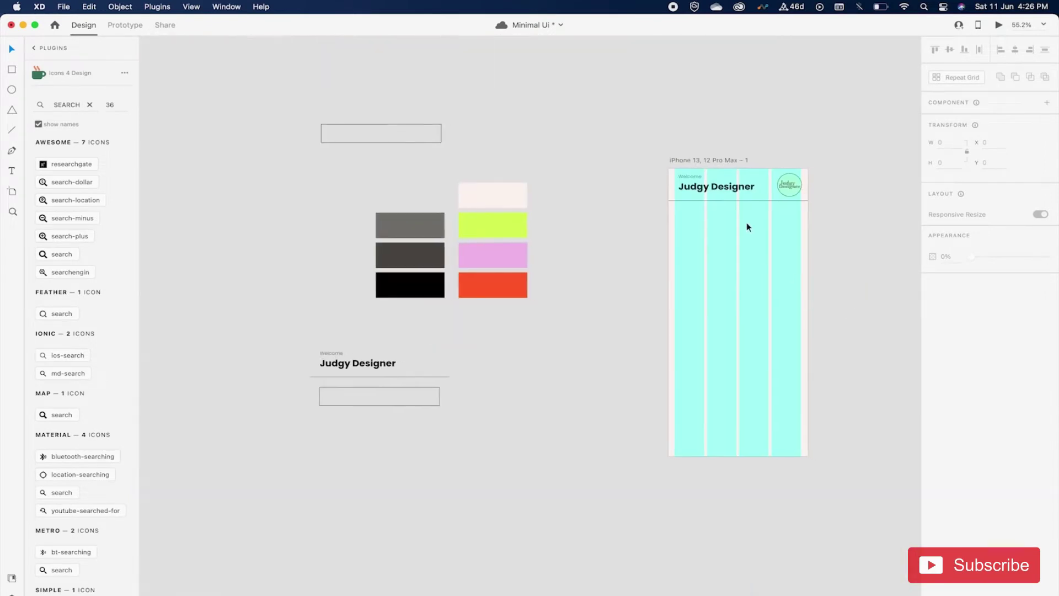
{"action": "scroll", "coordinate": [726, 187], "scroll_direction": "up", "scroll_amount": 5}
{"action": "key", "text": "super+shift+apostrophe"}
{"action": "left_click", "coordinate": [640, 130]}
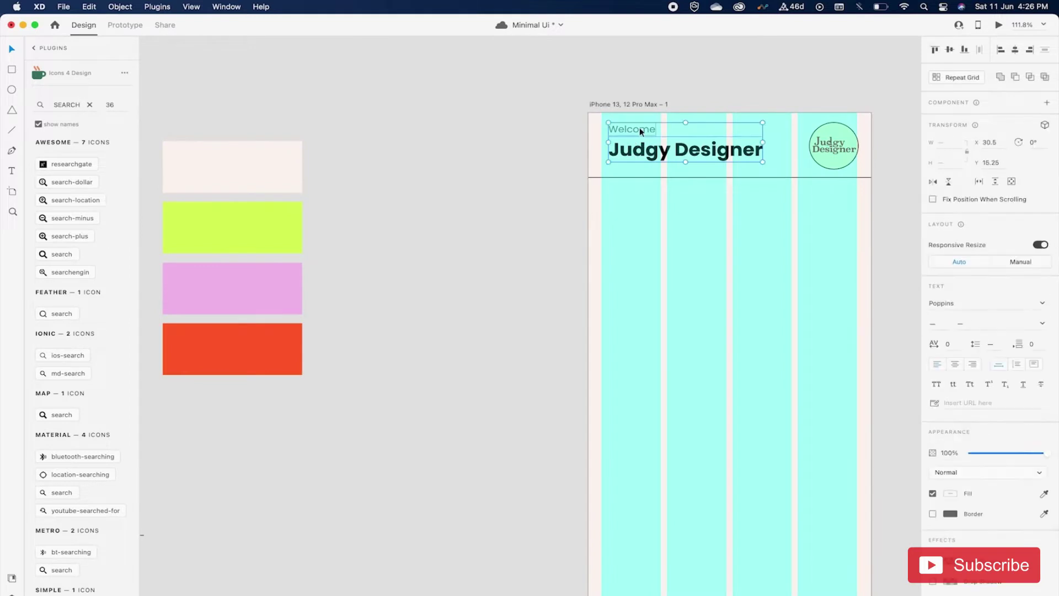
{"action": "key", "text": "shift+Left"}
{"action": "left_click_drag", "start_coordinate": [834, 146], "coordinate": [835, 145]}
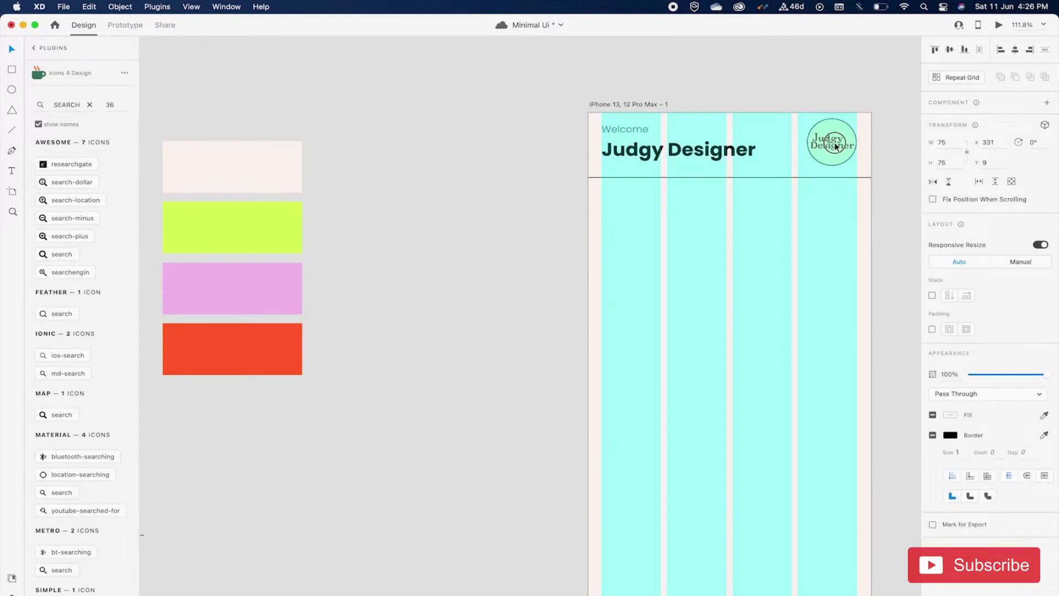
Step: Give the search bar rectangle a black #030000 border instead of a black fill
{"action": "left_click", "coordinate": [865, 130]}
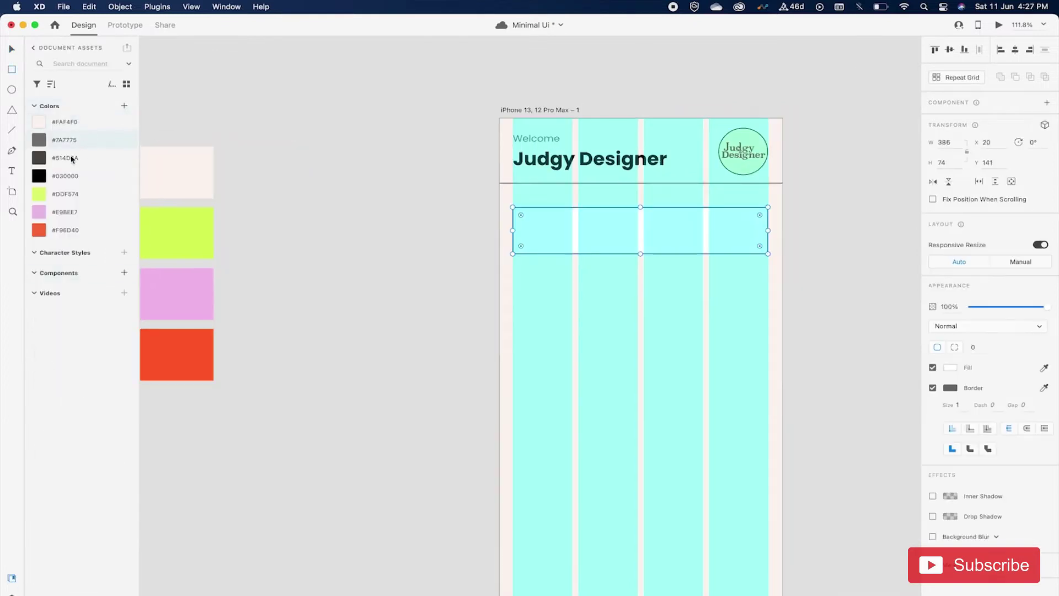
{"action": "right_click", "coordinate": [69, 174]}
{"action": "left_click", "coordinate": [109, 189]}
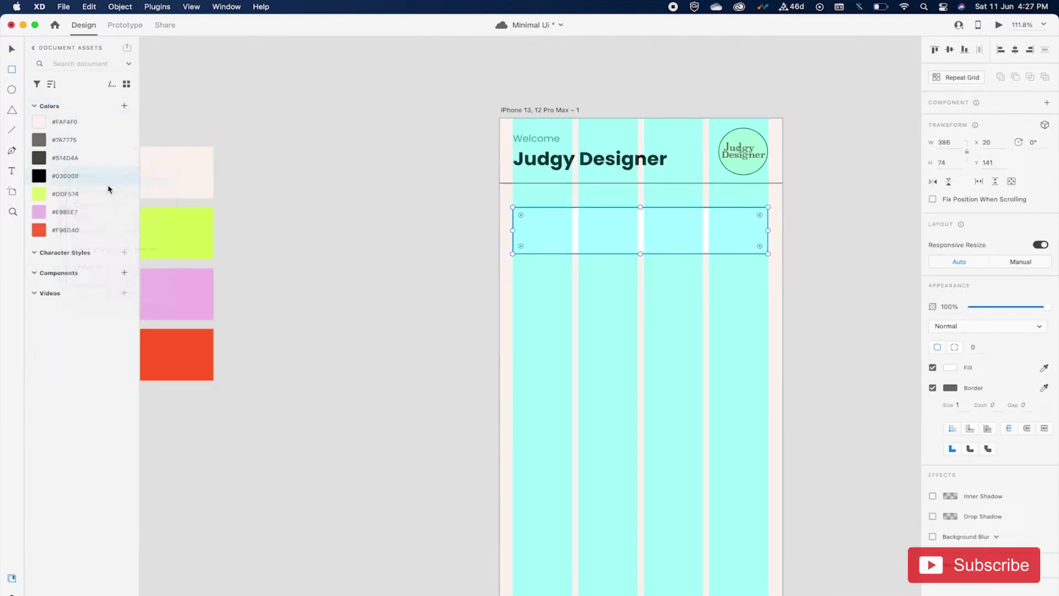
{"action": "key", "text": "super+z"}
{"action": "right_click", "coordinate": [84, 175]}
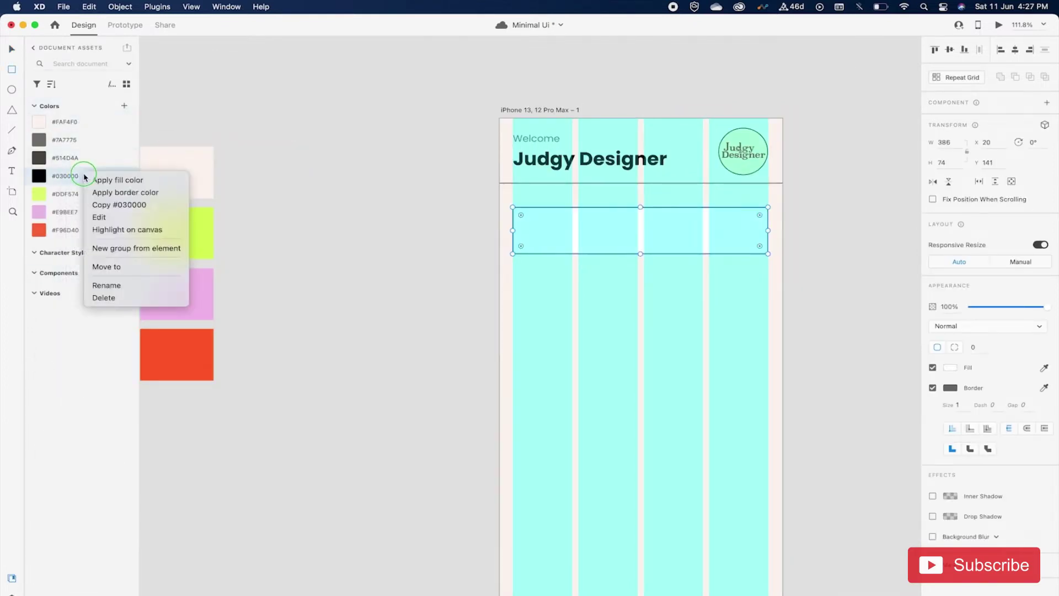
{"action": "left_click", "coordinate": [137, 196]}
{"action": "left_click", "coordinate": [11, 48]}
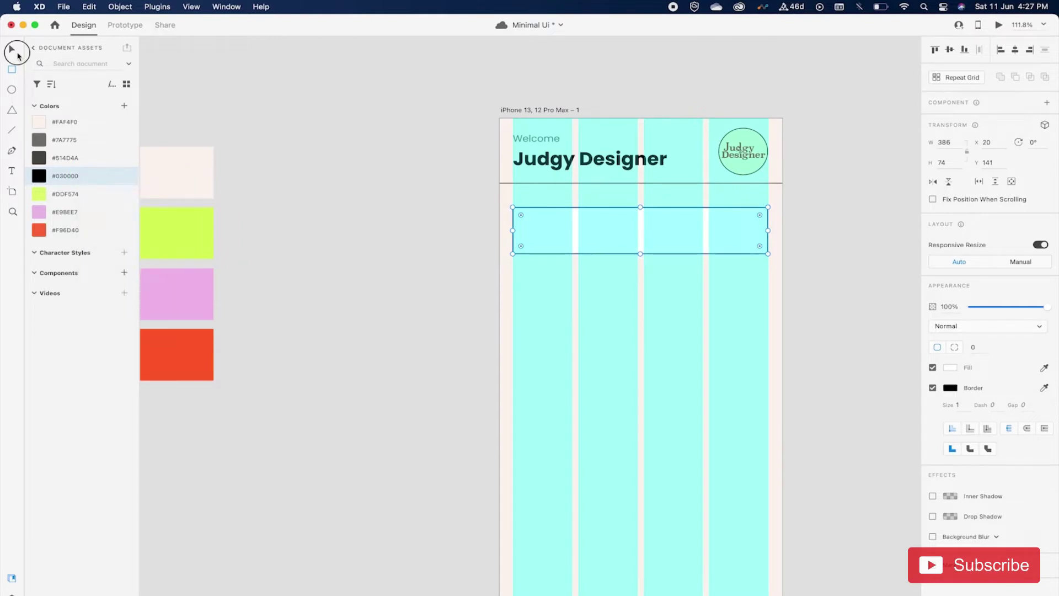
Step: Shrink the magnifier icon and place it inside the search bar
{"action": "left_click", "coordinate": [401, 208]}
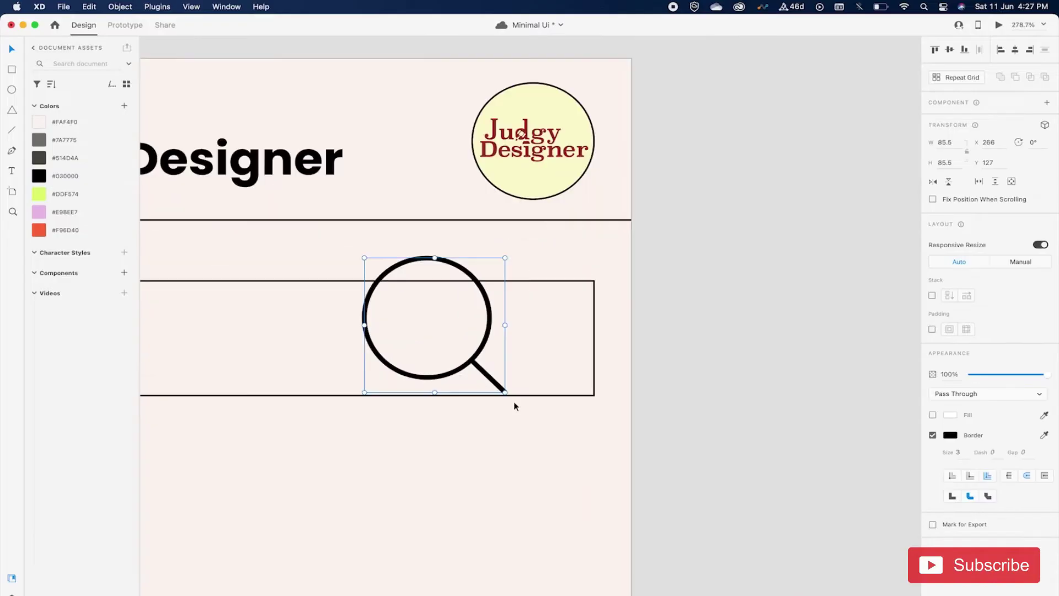
{"action": "left_click", "coordinate": [505, 392]}
{"action": "left_click_drag", "start_coordinate": [505, 392], "coordinate": [480, 359]}
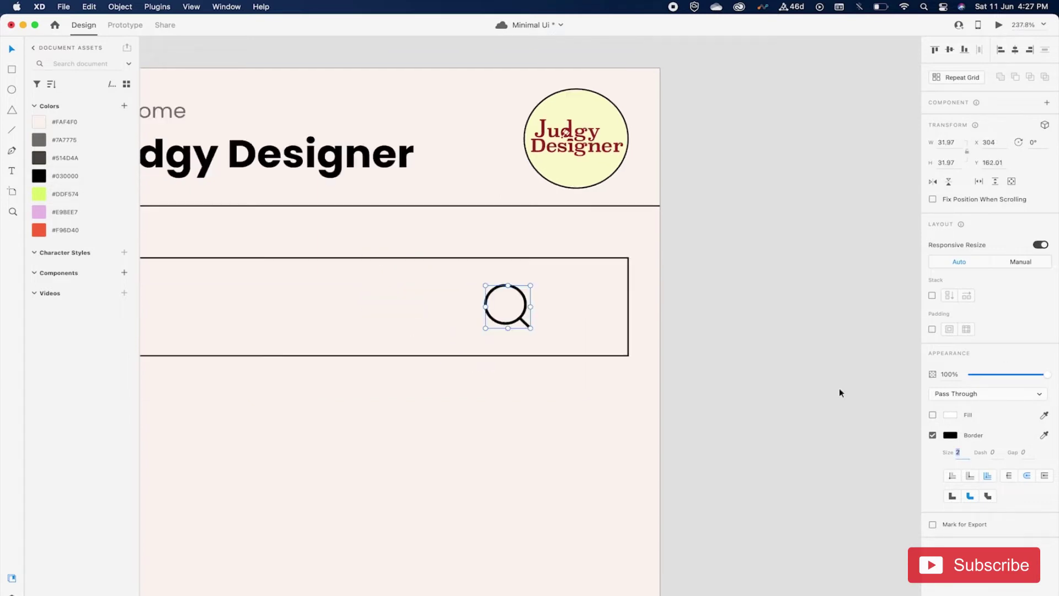
{"action": "left_click", "coordinate": [602, 258]}
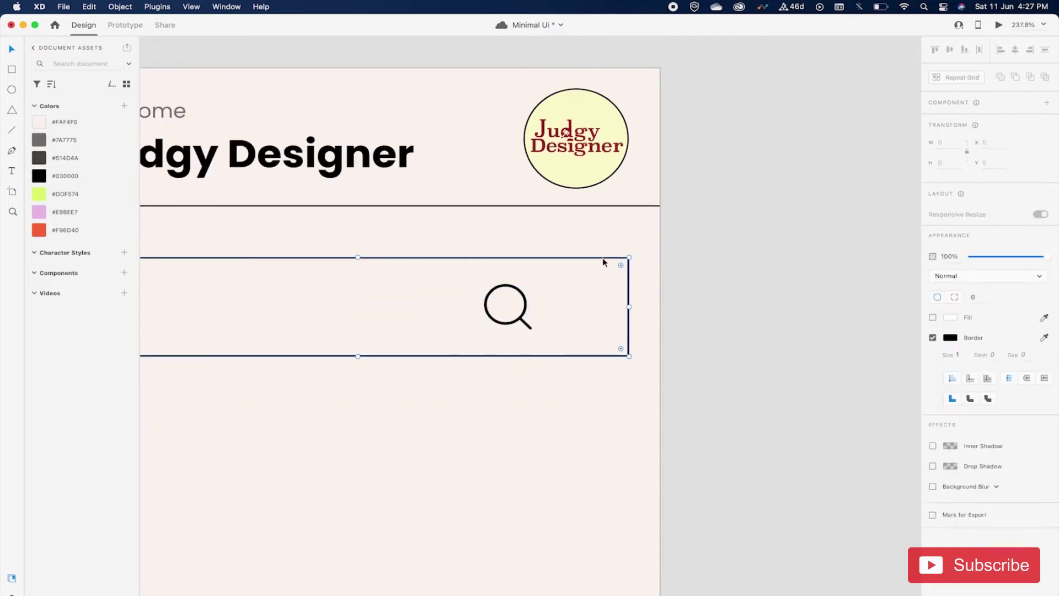
{"action": "left_click", "coordinate": [525, 322]}
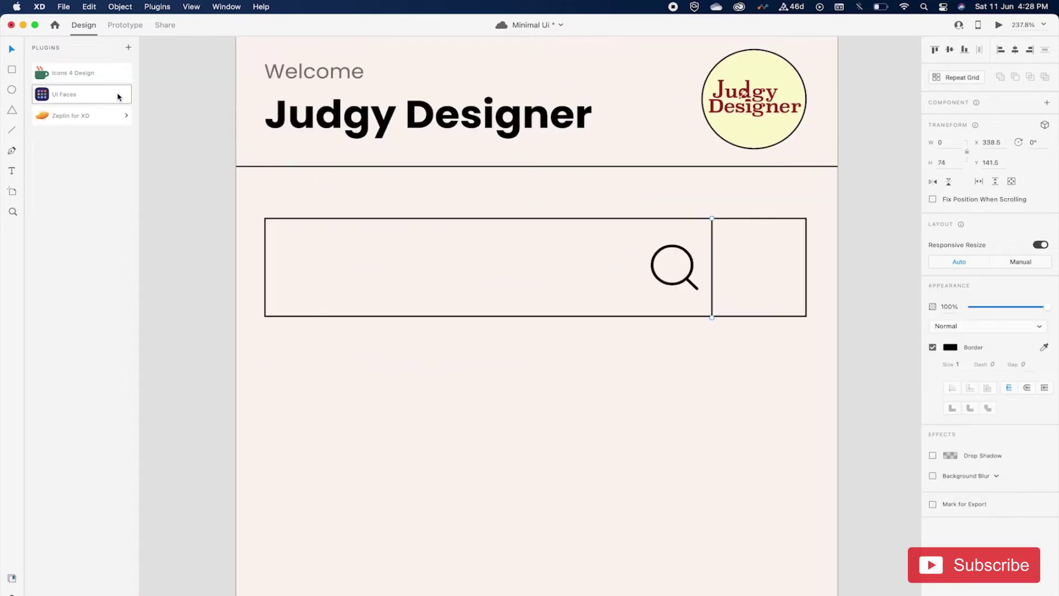
Step: Insert the Feather filter icon from Icons 4 Design, centred in the bar's right cell
{"action": "left_click", "coordinate": [102, 73]}
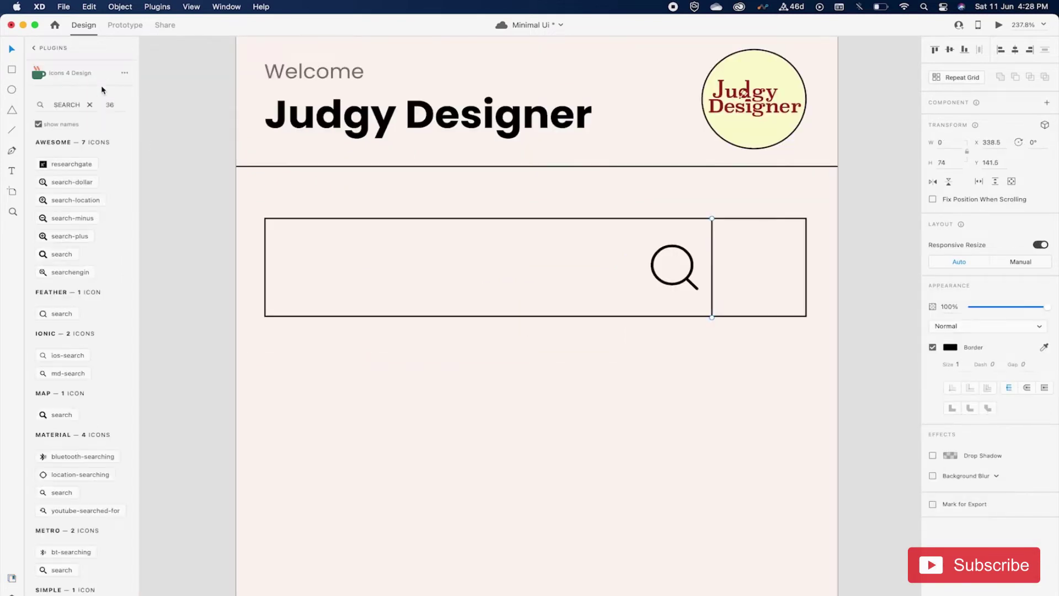
{"action": "left_click", "coordinate": [90, 105]}
{"action": "type", "text": "Fi"}
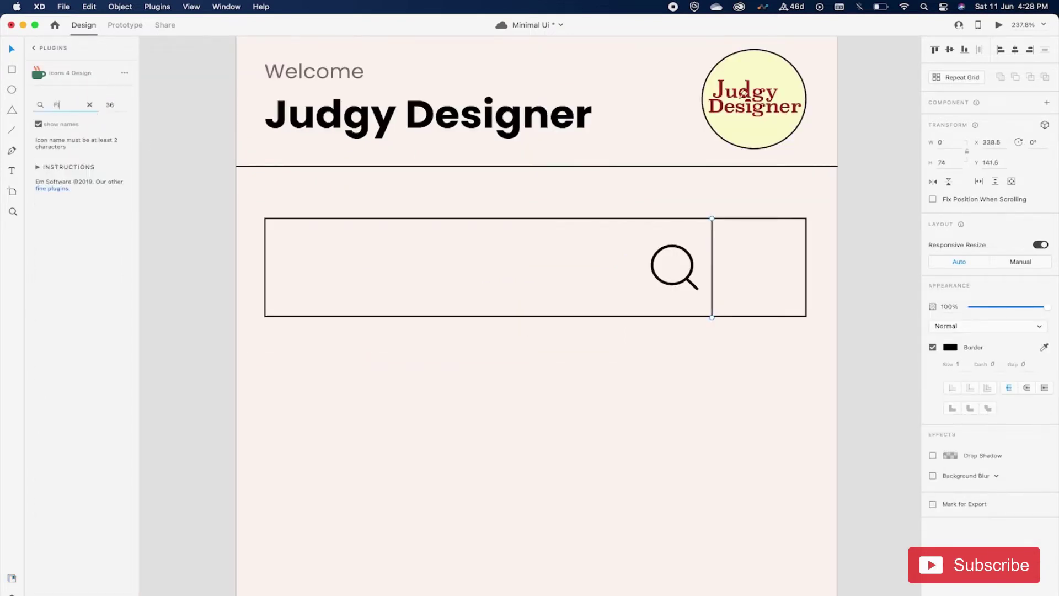
{"action": "type", "text": "le"}
{"action": "key", "text": "BackSpace"}
{"action": "type", "text": "ter"}
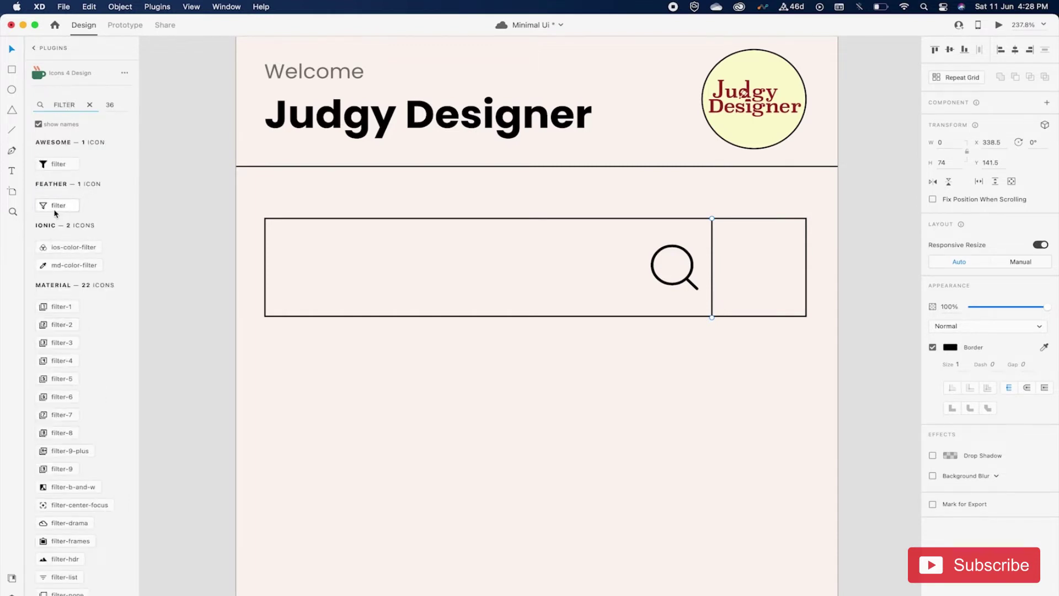
{"action": "left_click_drag", "start_coordinate": [55, 212], "coordinate": [219, 254]}
{"action": "left_click", "coordinate": [63, 207]}
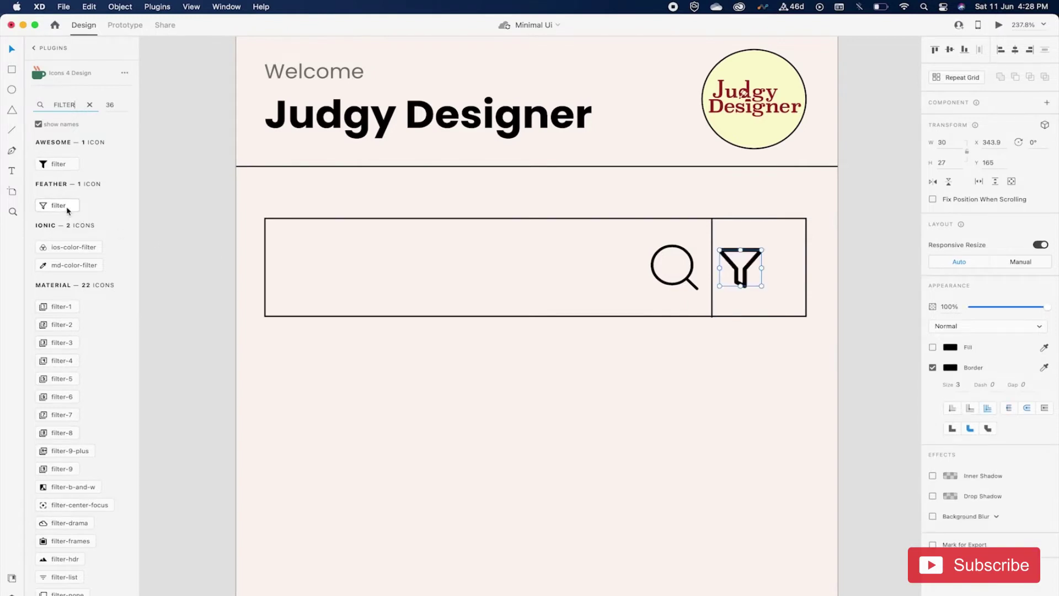
{"action": "left_click_drag", "start_coordinate": [749, 259], "coordinate": [767, 265]}
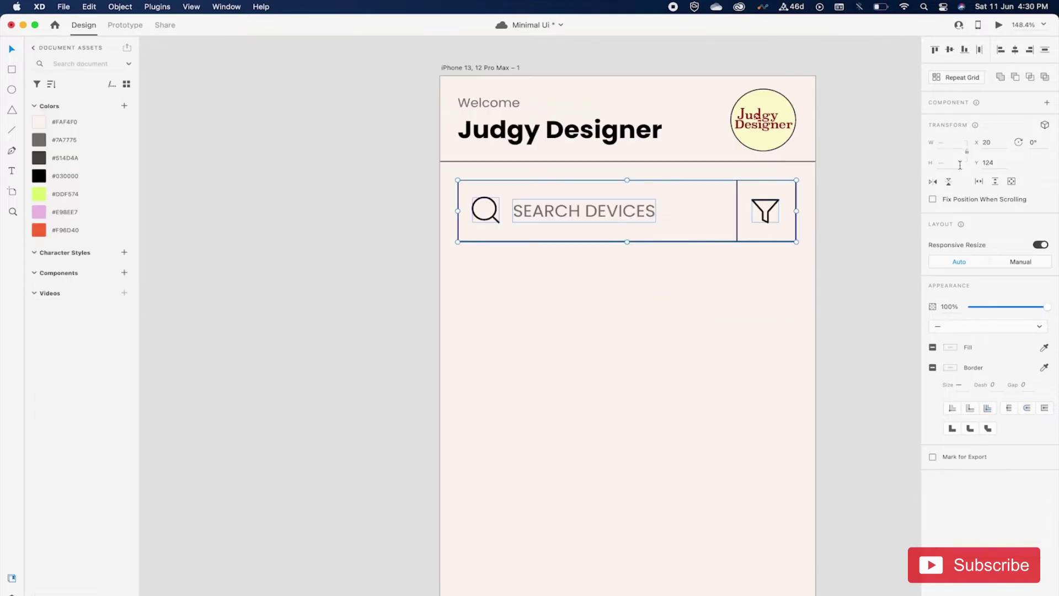
Step: Make the search bar a component and add a new state named ACTIVE
{"action": "left_click", "coordinate": [1046, 103]}
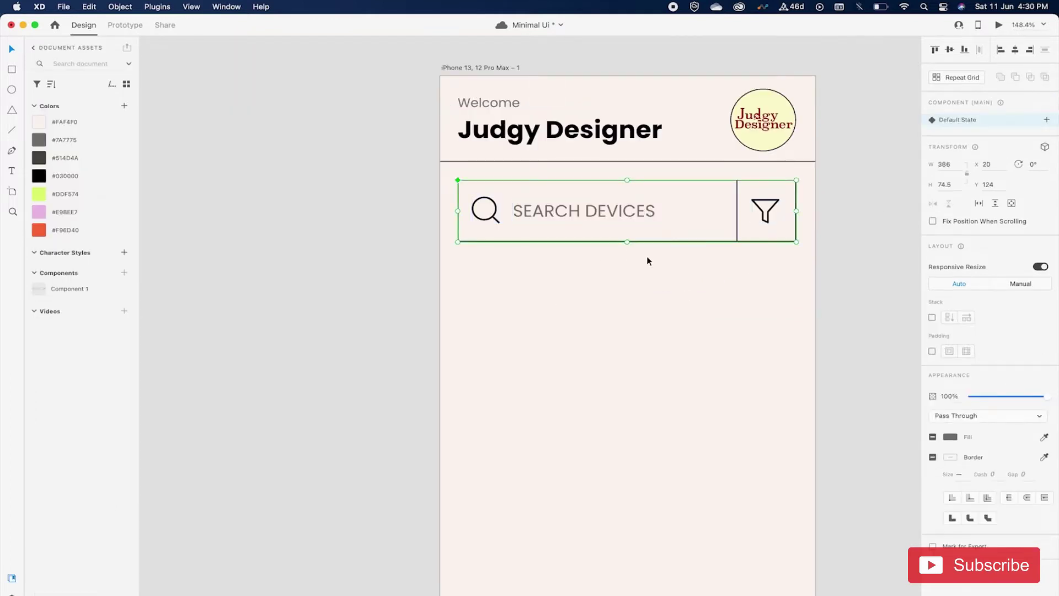
{"action": "left_click", "coordinate": [1046, 120]}
{"action": "left_click", "coordinate": [957, 123]}
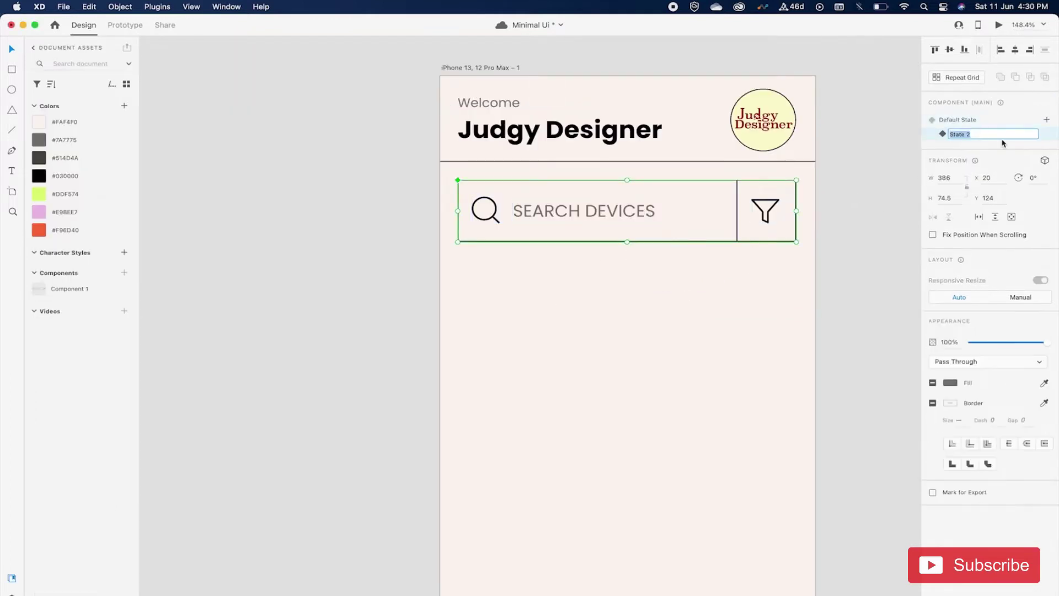
{"action": "type", "text": "ACTIVE"}
{"action": "key", "text": "Return"}
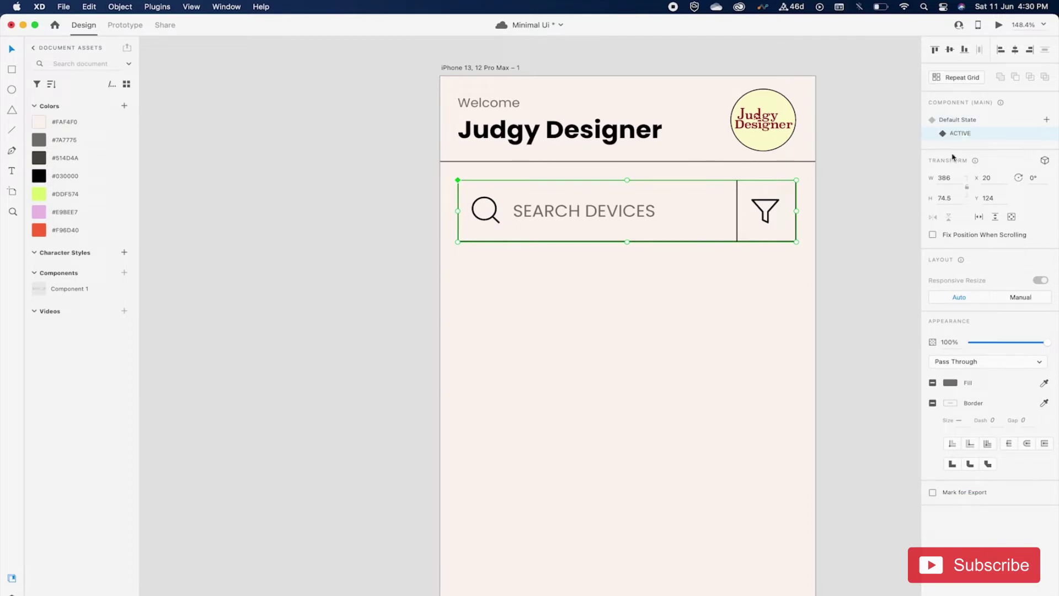
Step: In the ACTIVE state, move the magnifier to the bar's right end and the placeholder left
{"action": "scroll", "coordinate": [627, 213], "scroll_direction": "up", "scroll_amount": 2}
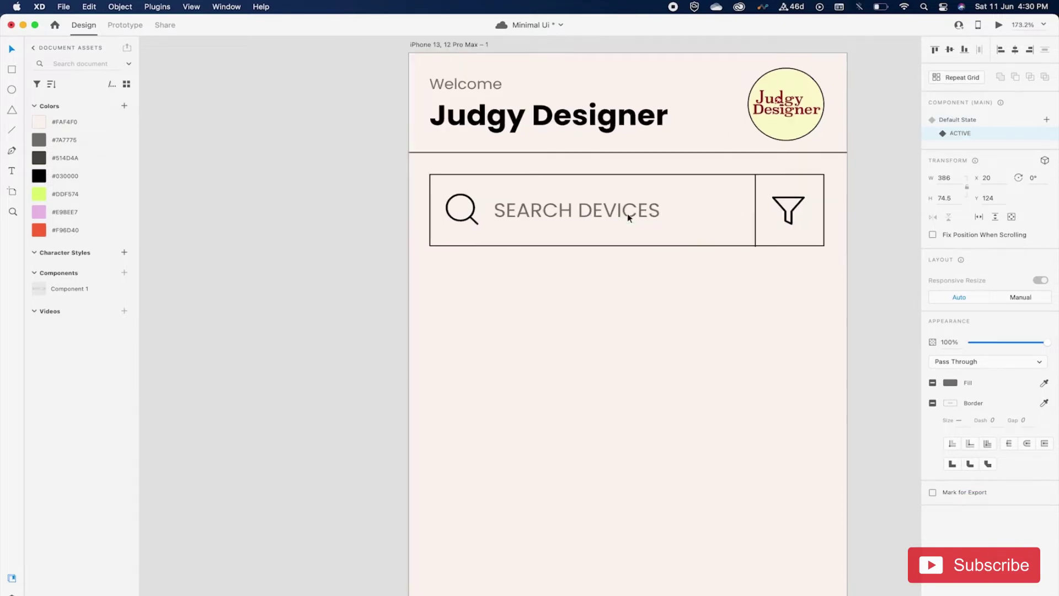
{"action": "double_click", "coordinate": [475, 214]}
{"action": "left_click_drag", "start_coordinate": [475, 214], "coordinate": [728, 208]}
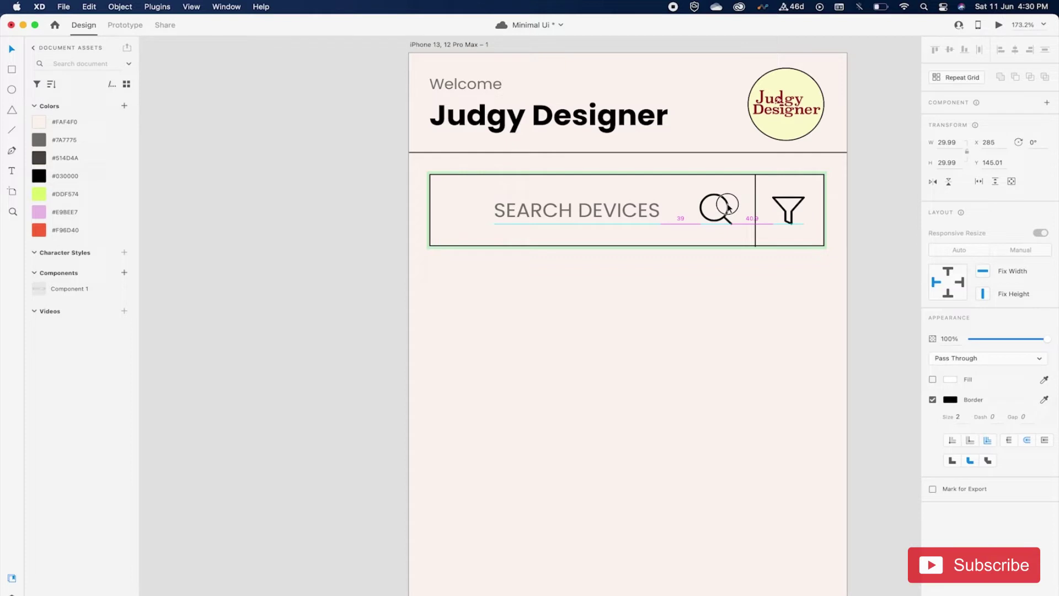
{"action": "left_click", "coordinate": [619, 210]}
{"action": "left_click_drag", "start_coordinate": [626, 210], "coordinate": [579, 214]}
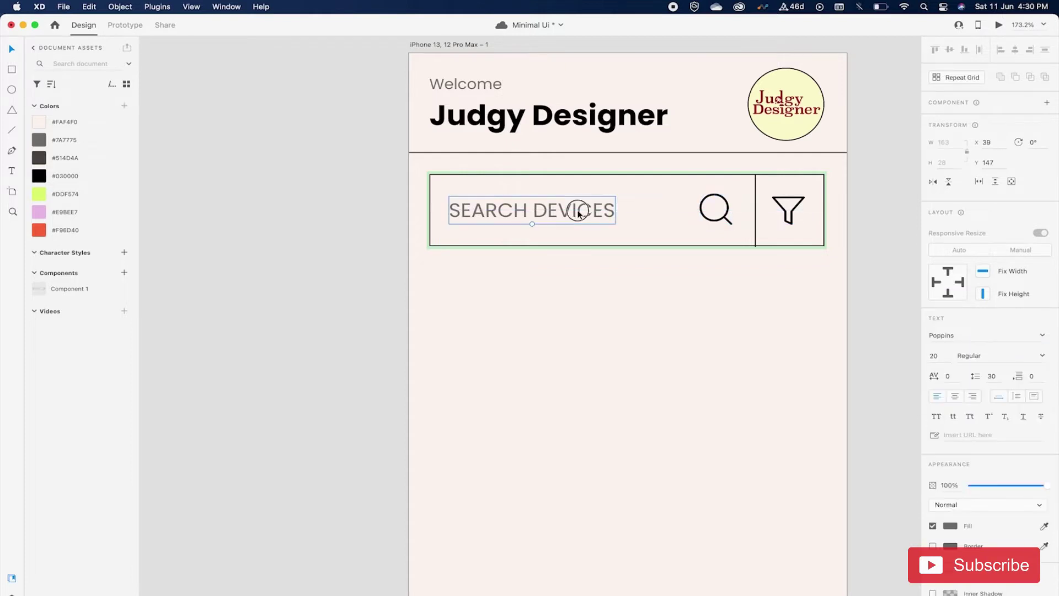
Step: Replace the placeholder with AIR CONDITIONER text coloured black
{"action": "double_click", "coordinate": [578, 213]}
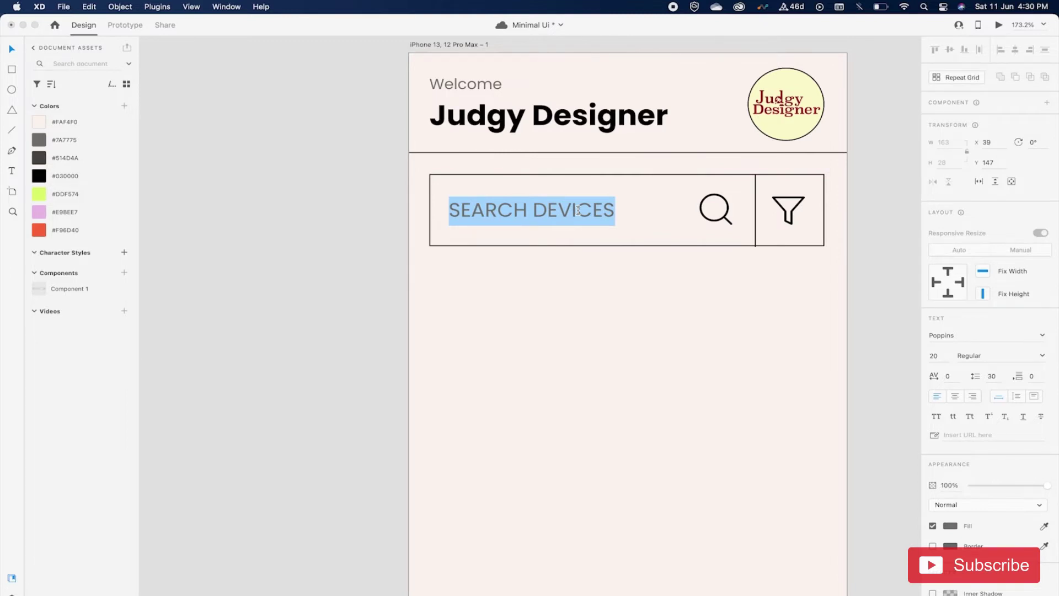
{"action": "key", "text": "BackSpace"}
{"action": "type", "text": "AIR"}
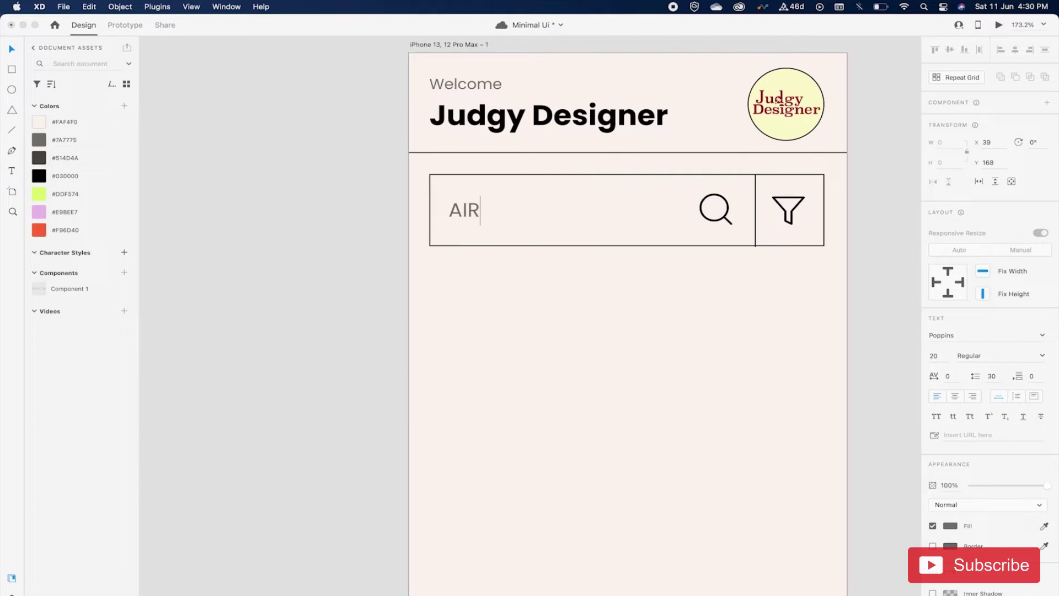
{"action": "type", "text": " CONDI"}
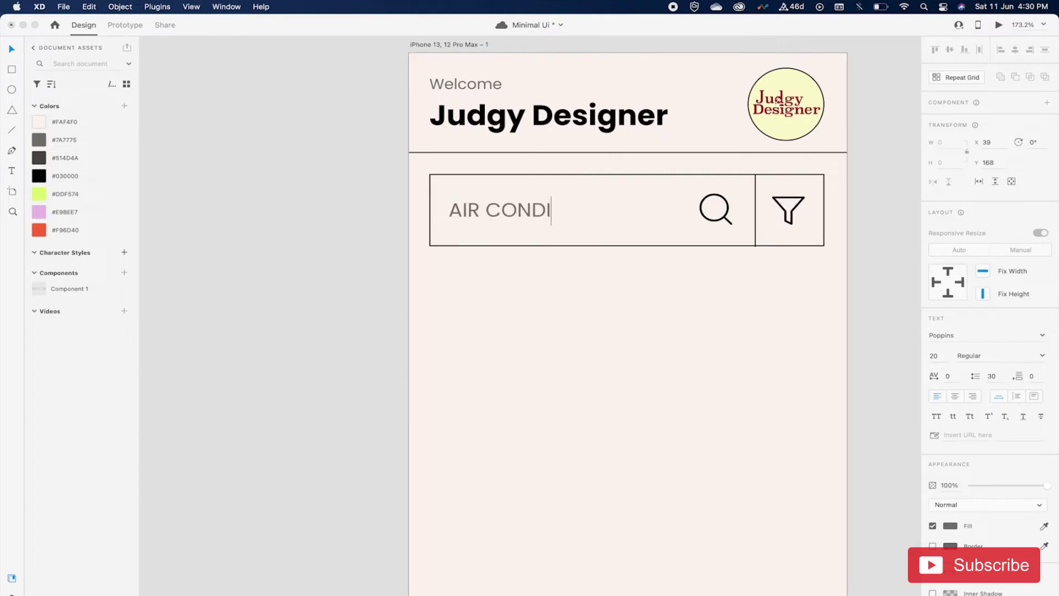
{"action": "type", "text": "TIONAER"}
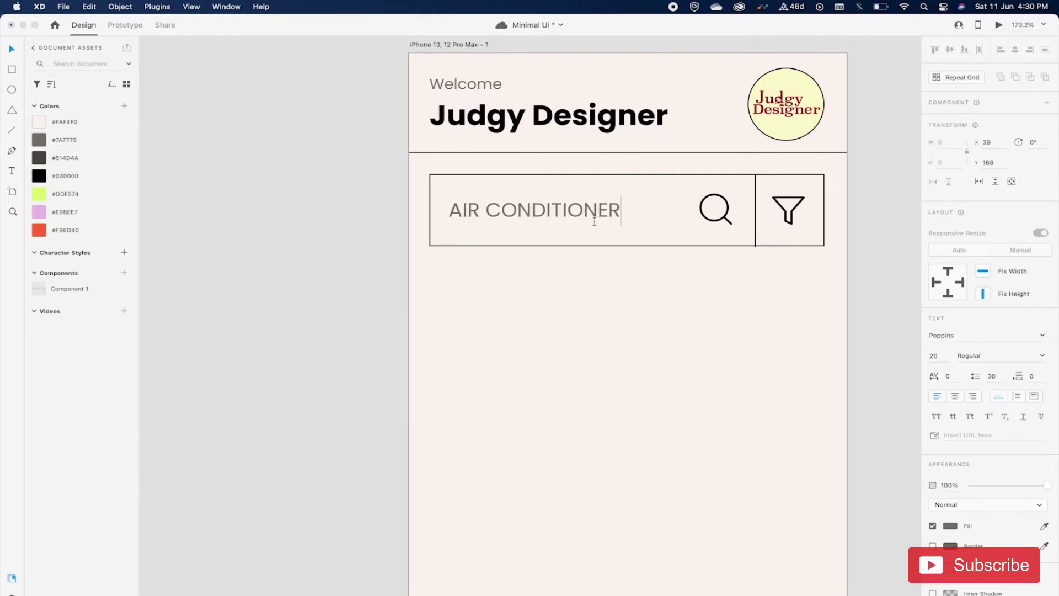
{"action": "key", "text": "Escape"}
{"action": "left_click", "coordinate": [63, 179]}
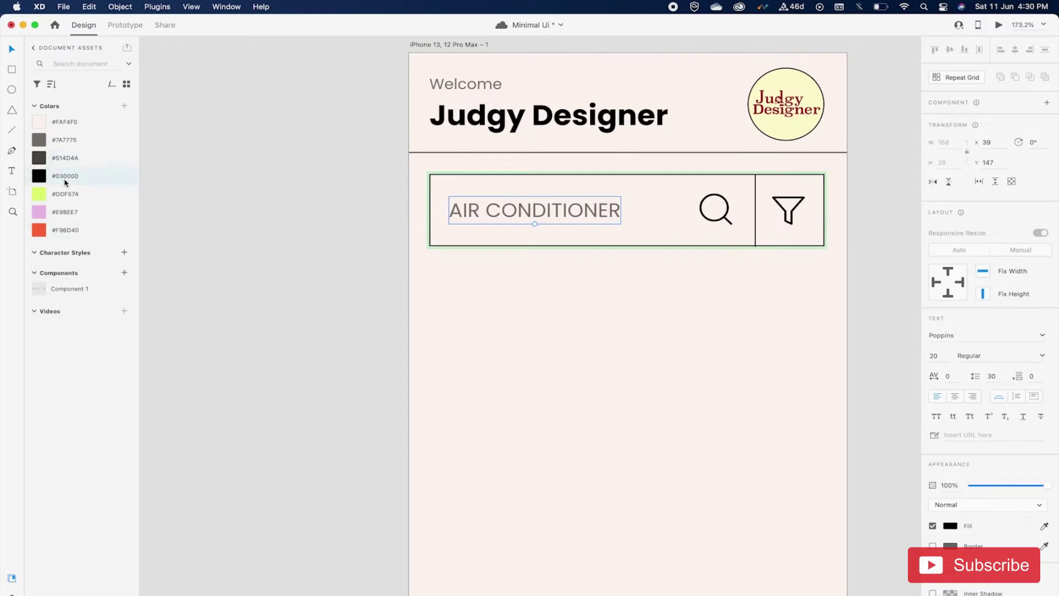
{"action": "left_click", "coordinate": [304, 272]}
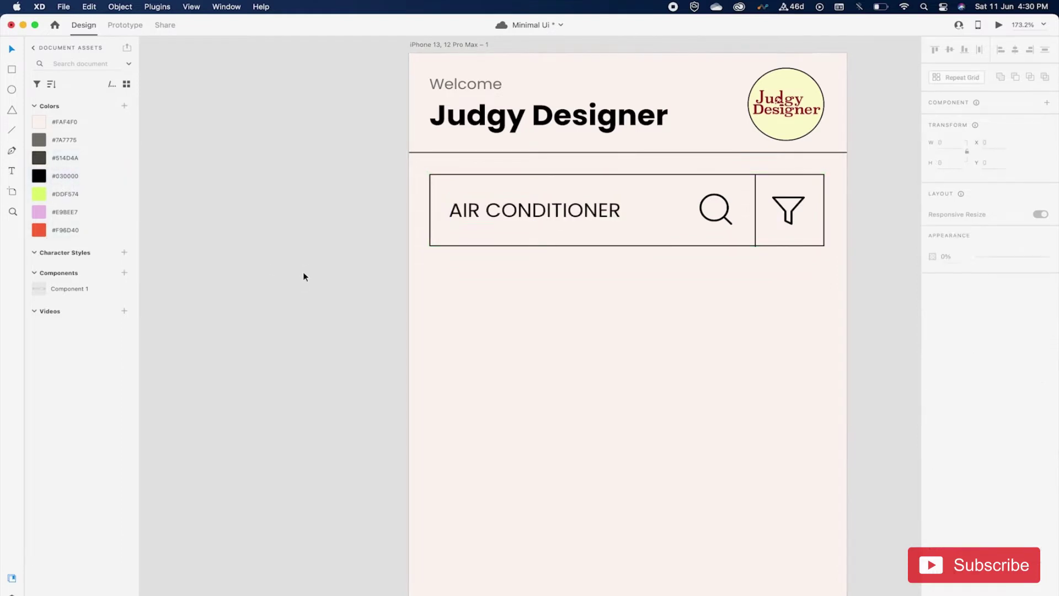
Step: Make the magnifier outline grey in the component's default state
{"action": "left_click", "coordinate": [719, 223]}
{"action": "left_click", "coordinate": [965, 121]}
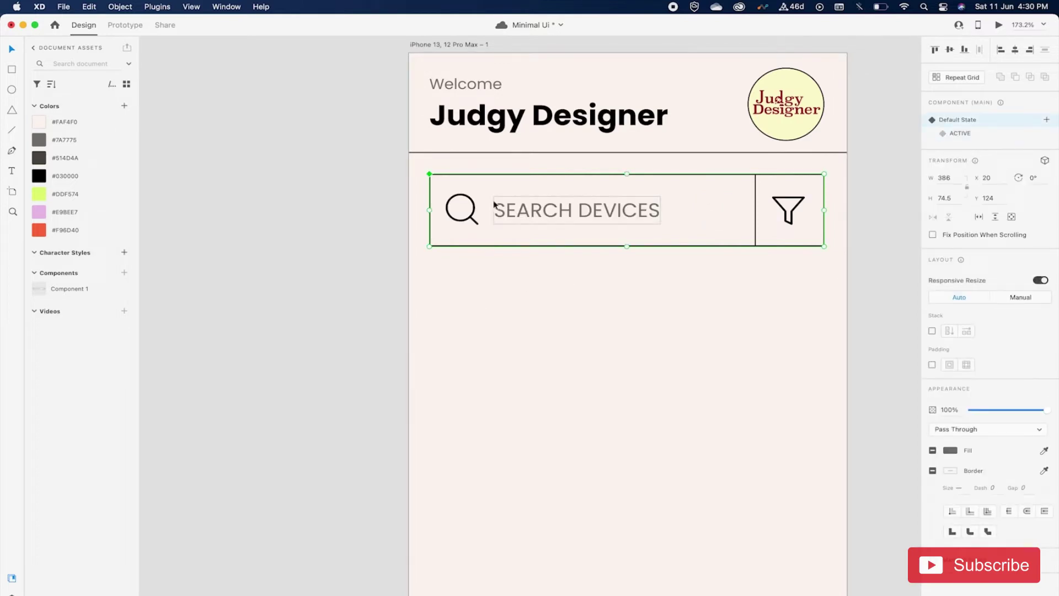
{"action": "left_click", "coordinate": [472, 216]}
{"action": "double_click", "coordinate": [472, 216]}
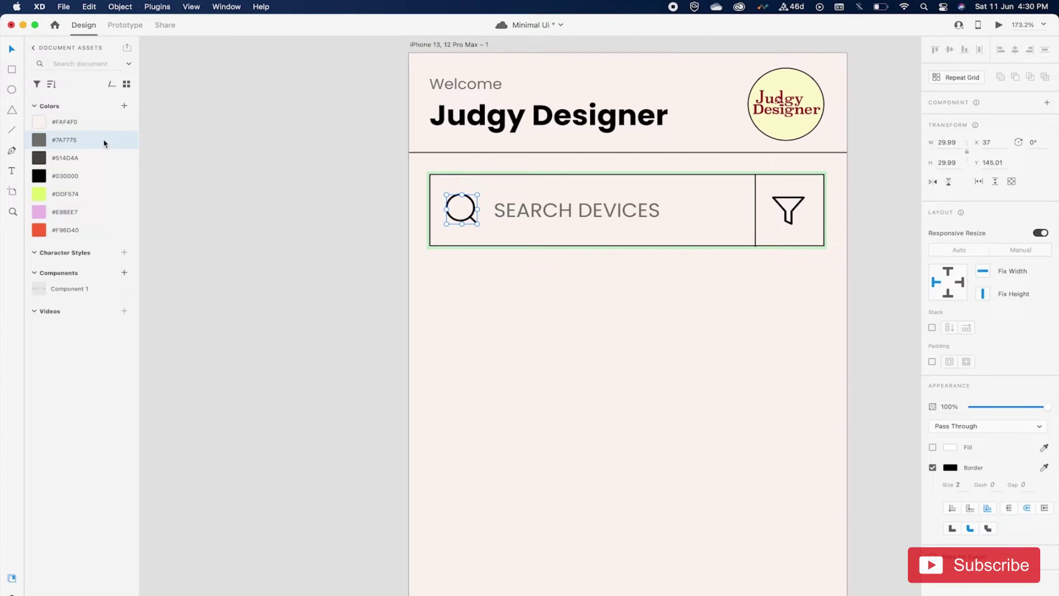
{"action": "right_click", "coordinate": [104, 144]}
{"action": "left_click", "coordinate": [145, 157]}
{"action": "left_click", "coordinate": [298, 215]}
Step: Make the magnifier outline black #030000 in the ACTIVE state, then return to default
{"action": "left_click", "coordinate": [635, 213]}
{"action": "left_click", "coordinate": [986, 138]}
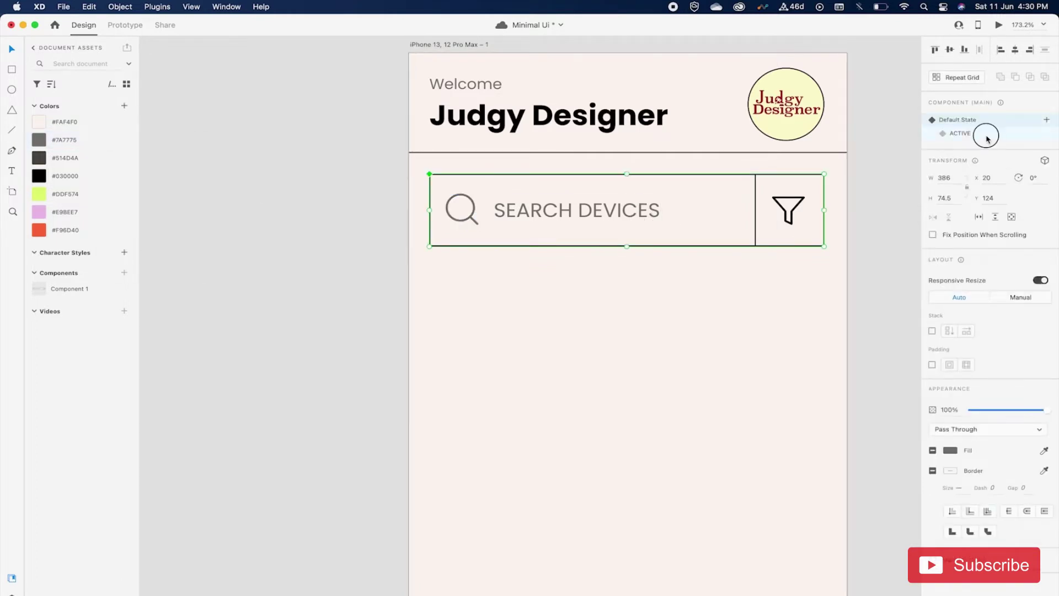
{"action": "left_click", "coordinate": [728, 210]}
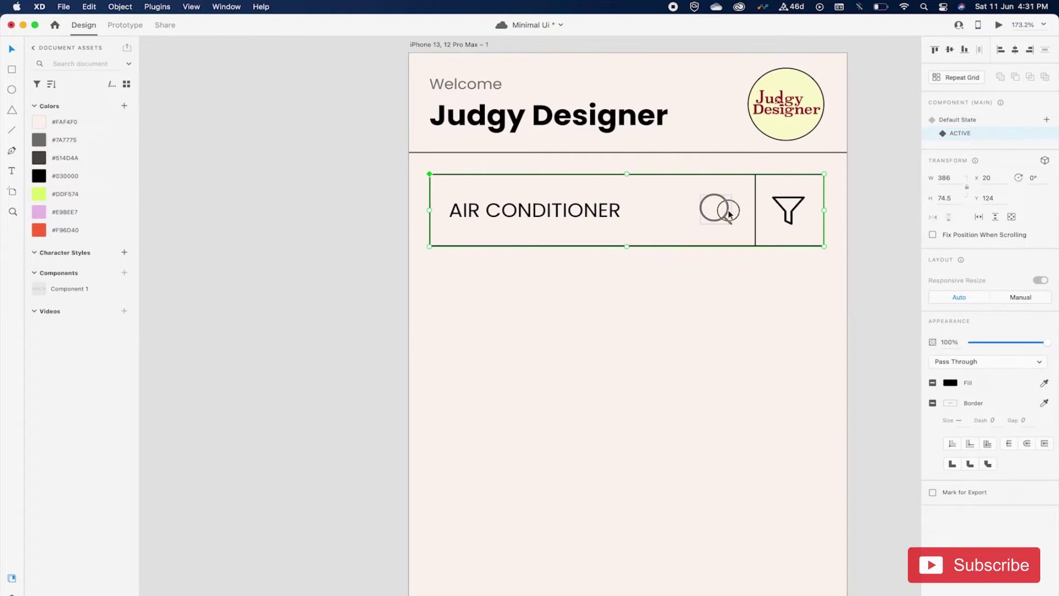
{"action": "left_click", "coordinate": [728, 210]}
{"action": "left_click", "coordinate": [102, 177]}
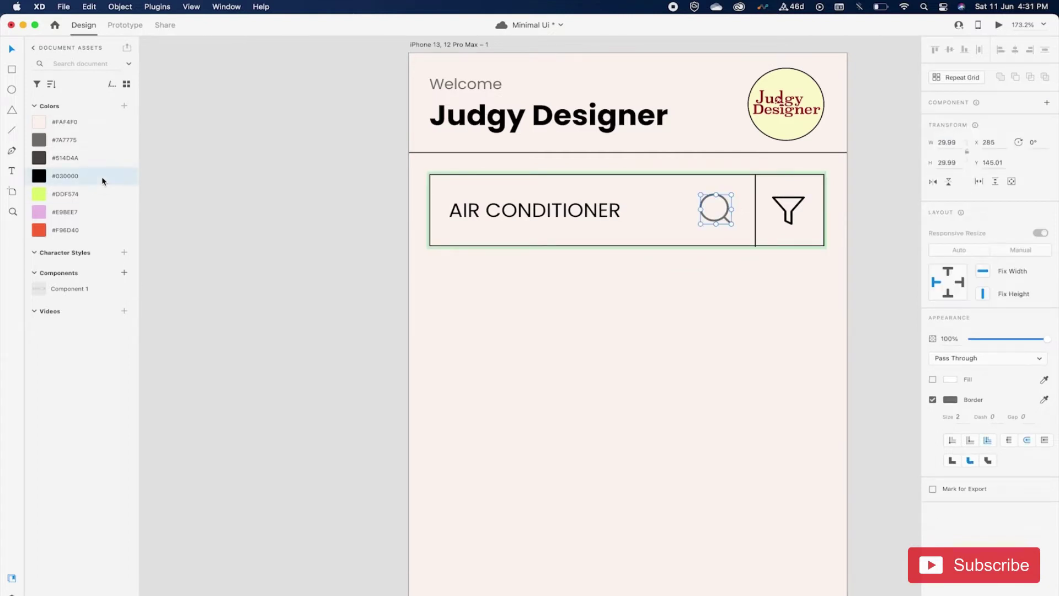
{"action": "right_click", "coordinate": [103, 177]}
{"action": "left_click", "coordinate": [130, 197]}
{"action": "left_click", "coordinate": [263, 209]}
{"action": "left_click", "coordinate": [626, 207]}
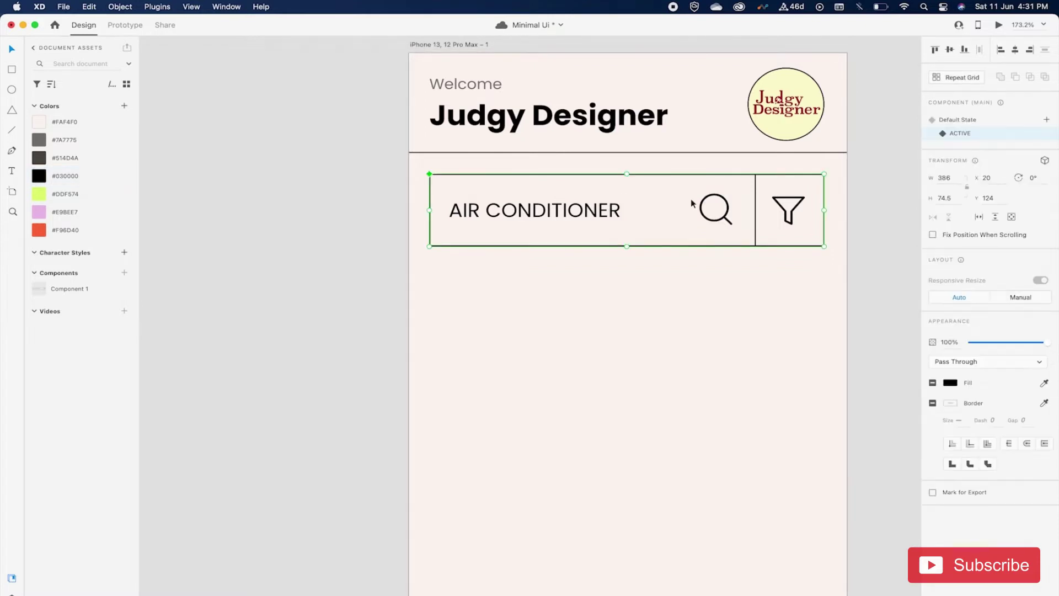
{"action": "left_click", "coordinate": [984, 124]}
Step: Set the tap transition to Auto-Animate and test it in the prototype preview
{"action": "key", "text": "super+2"}
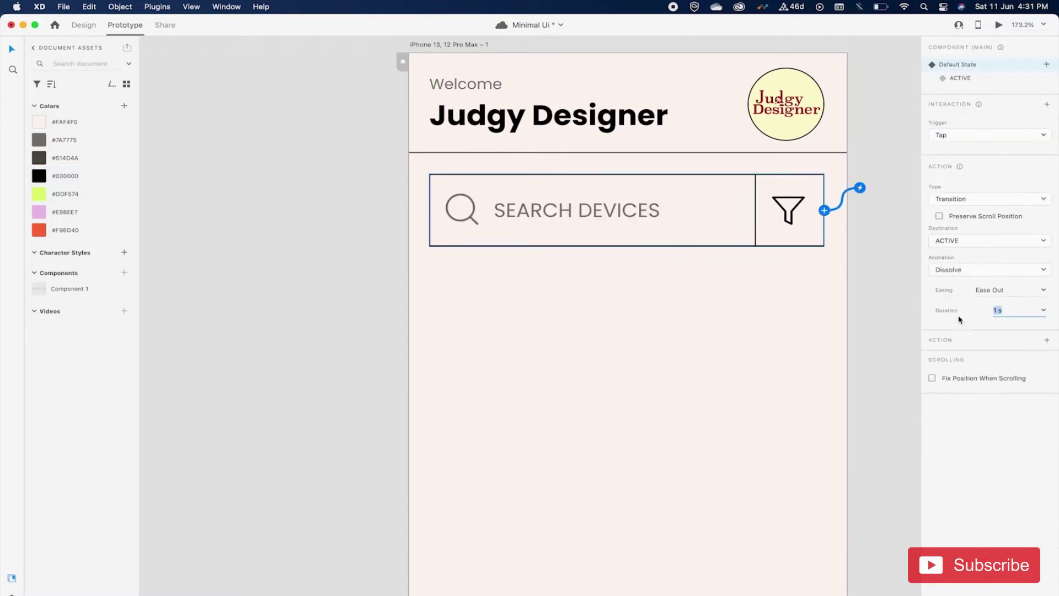
{"action": "left_click", "coordinate": [1015, 199]}
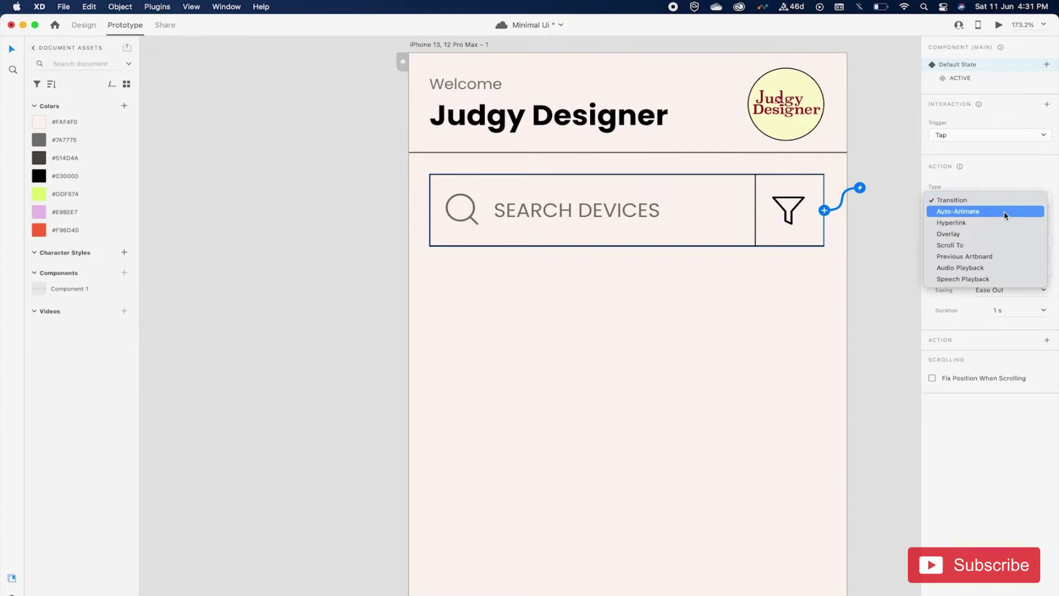
{"action": "left_click", "coordinate": [1004, 211]}
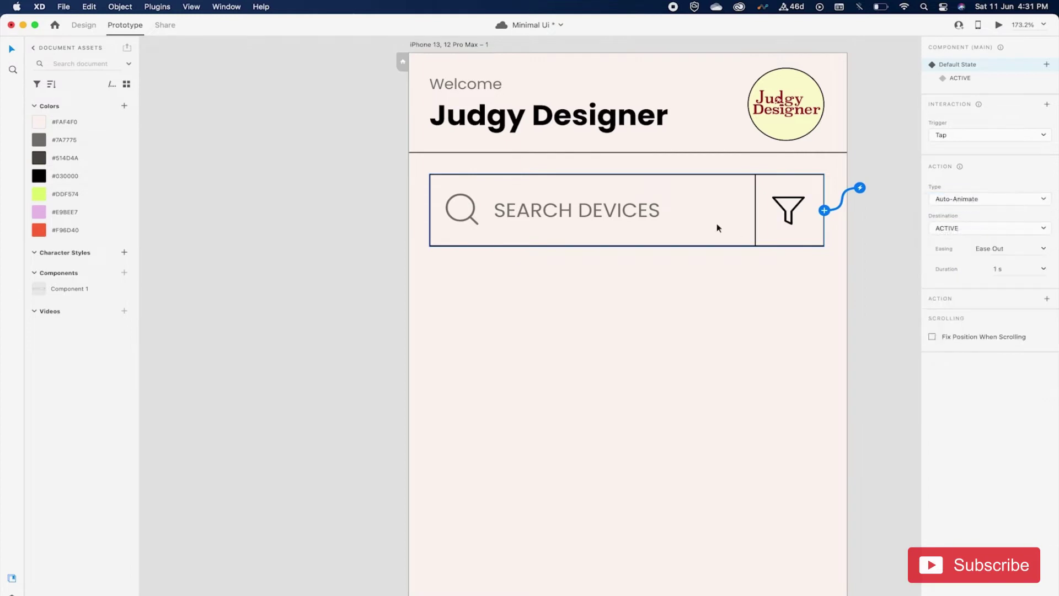
{"action": "left_click", "coordinate": [996, 28]}
{"action": "left_click", "coordinate": [115, 133]}
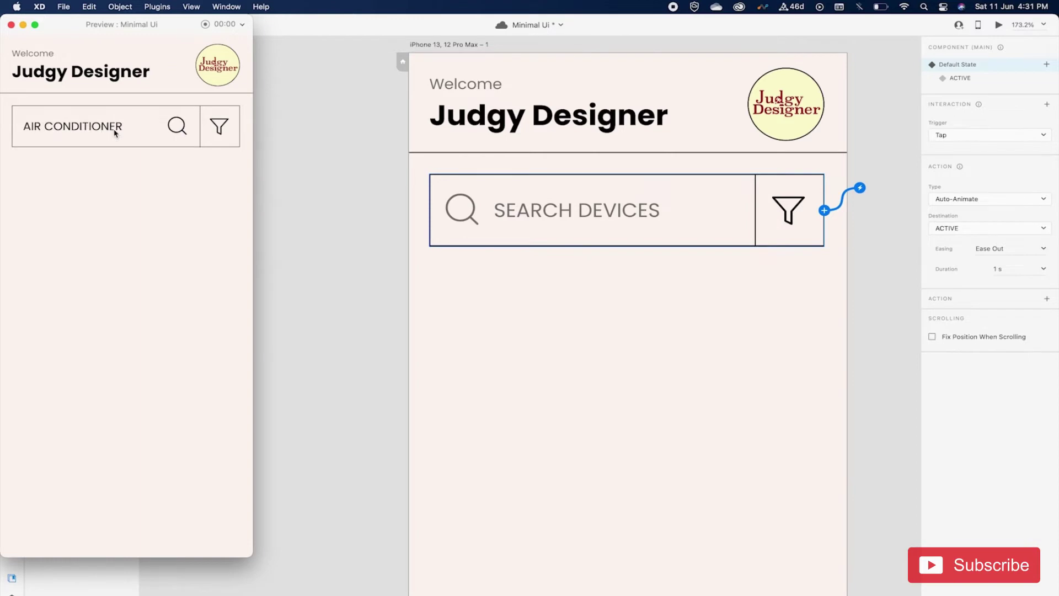
{"action": "left_click", "coordinate": [12, 25]}
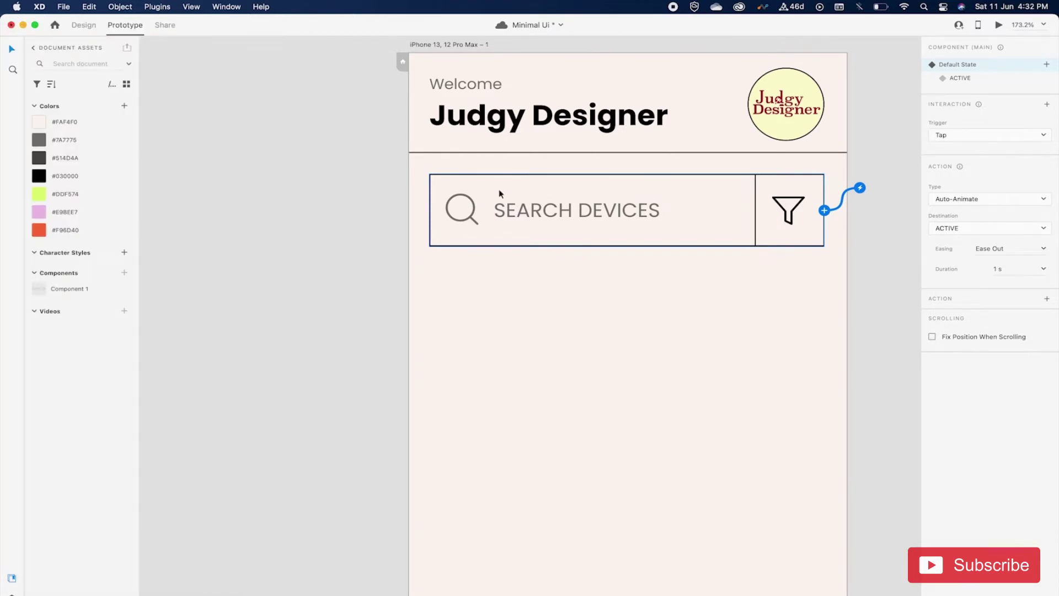
Step: Switch the search component to its ACTIVE state and select the bar
{"action": "scroll", "coordinate": [674, 246], "scroll_direction": "up", "scroll_amount": 3}
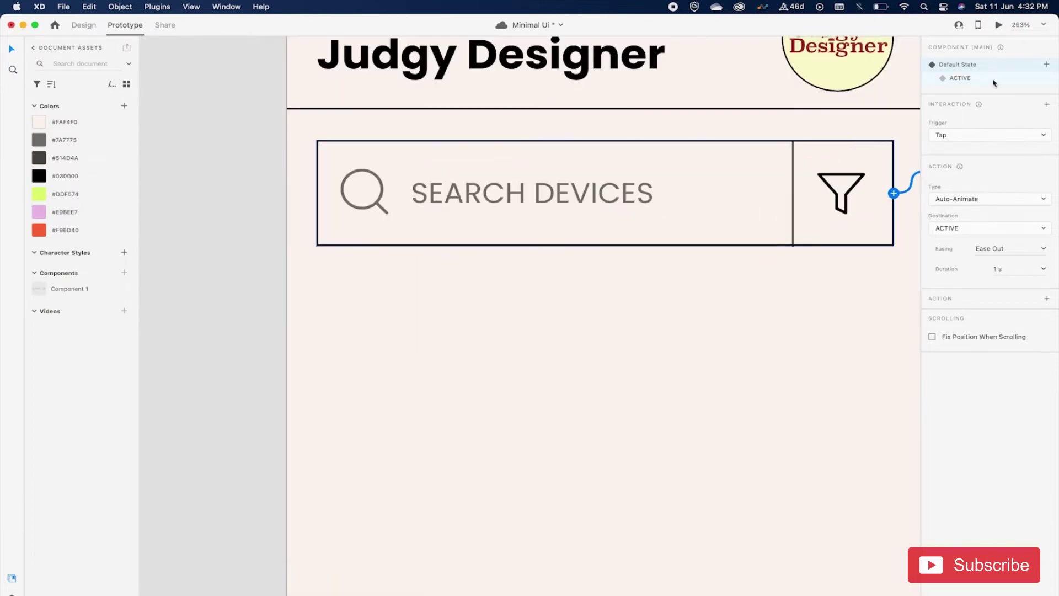
{"action": "left_click", "coordinate": [992, 81]}
{"action": "left_click", "coordinate": [685, 323]}
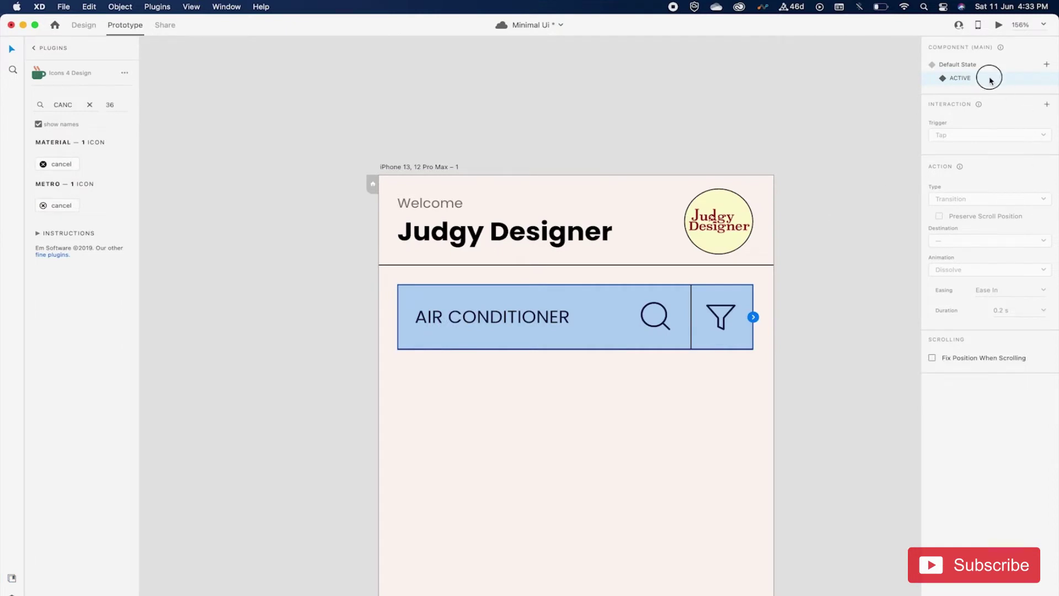
Step: Add a tap interaction on the ACTIVE search bar targeting Default State
{"action": "left_click", "coordinate": [753, 317]}
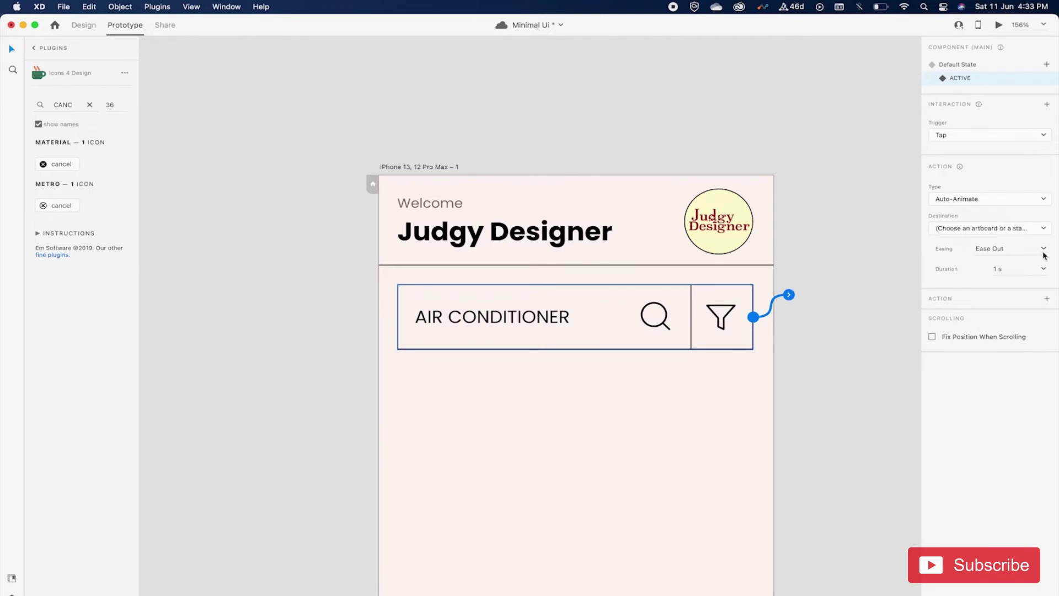
{"action": "left_click", "coordinate": [1029, 226]}
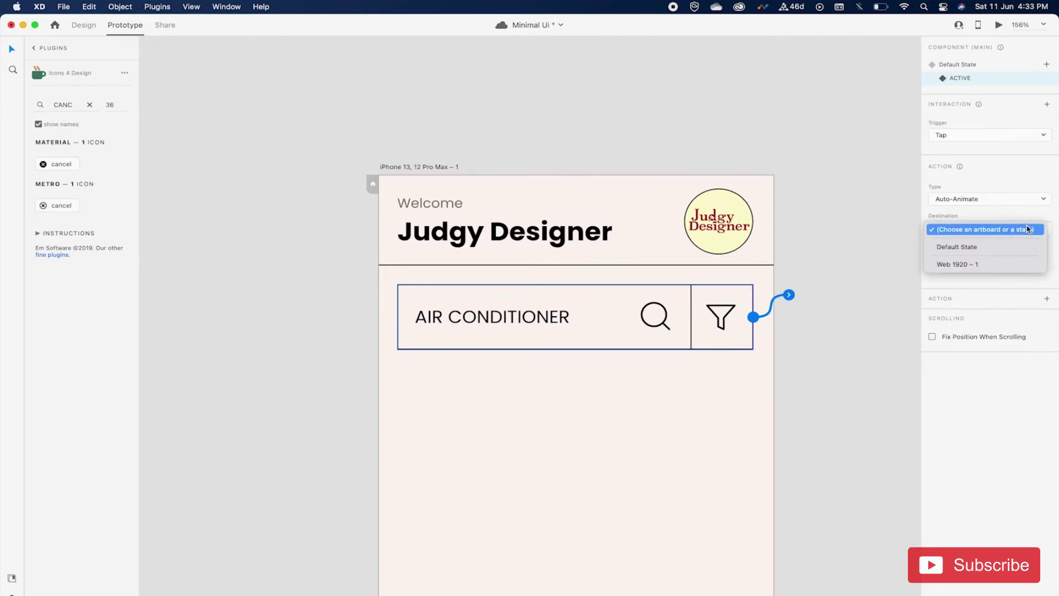
{"action": "left_click", "coordinate": [993, 248]}
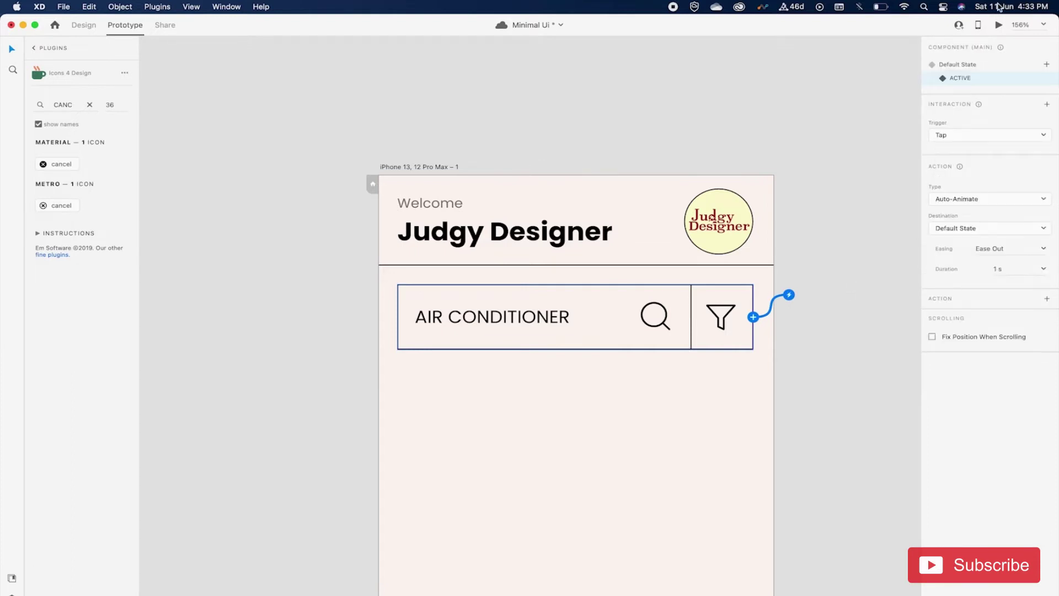
Step: Preview the search bar toggling back and forth, then zoom to fit all artwork
{"action": "left_click", "coordinate": [998, 25]}
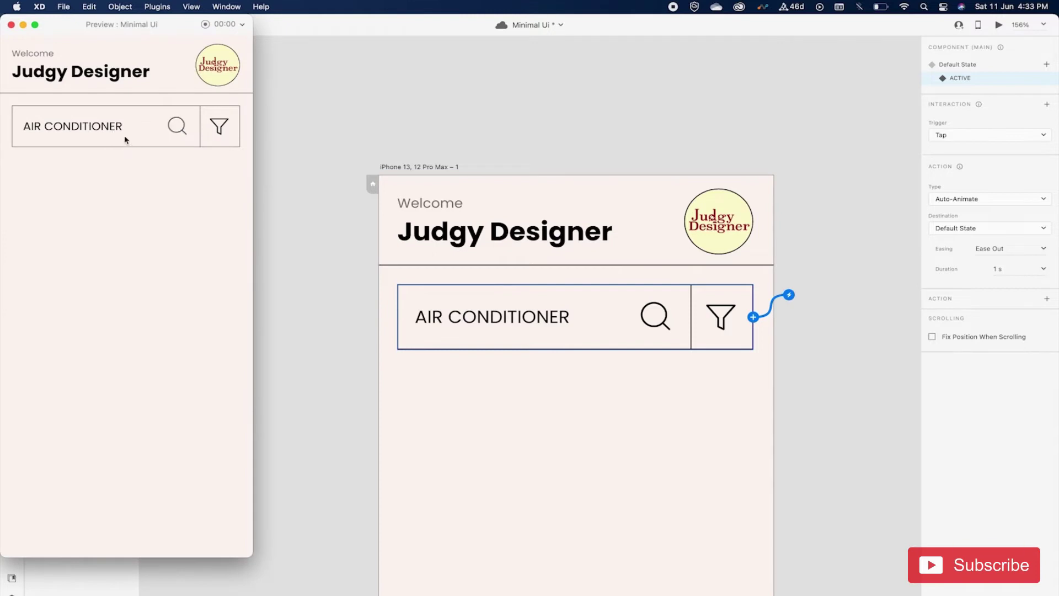
{"action": "left_click", "coordinate": [125, 137]}
{"action": "left_click", "coordinate": [118, 131]}
{"action": "left_click", "coordinate": [107, 125]}
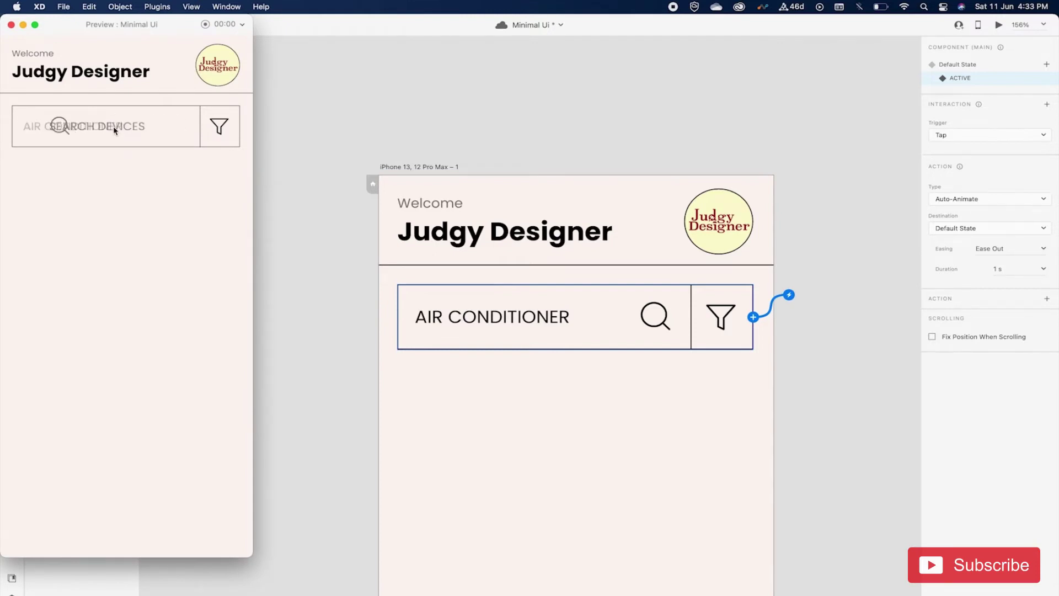
{"action": "left_click", "coordinate": [11, 24]}
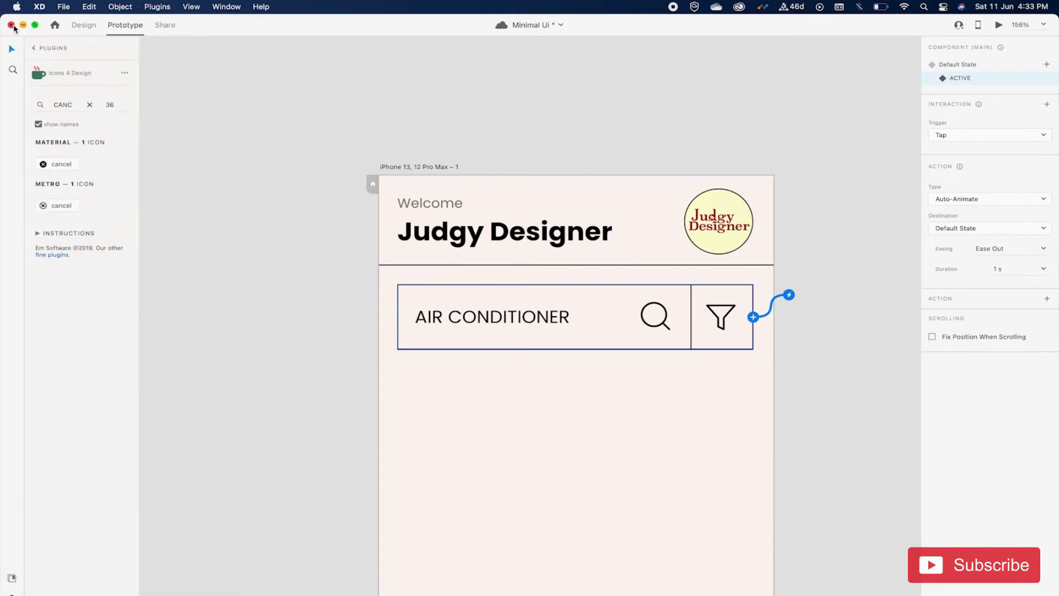
{"action": "left_click", "coordinate": [311, 197]}
{"action": "key", "text": "super+0"}
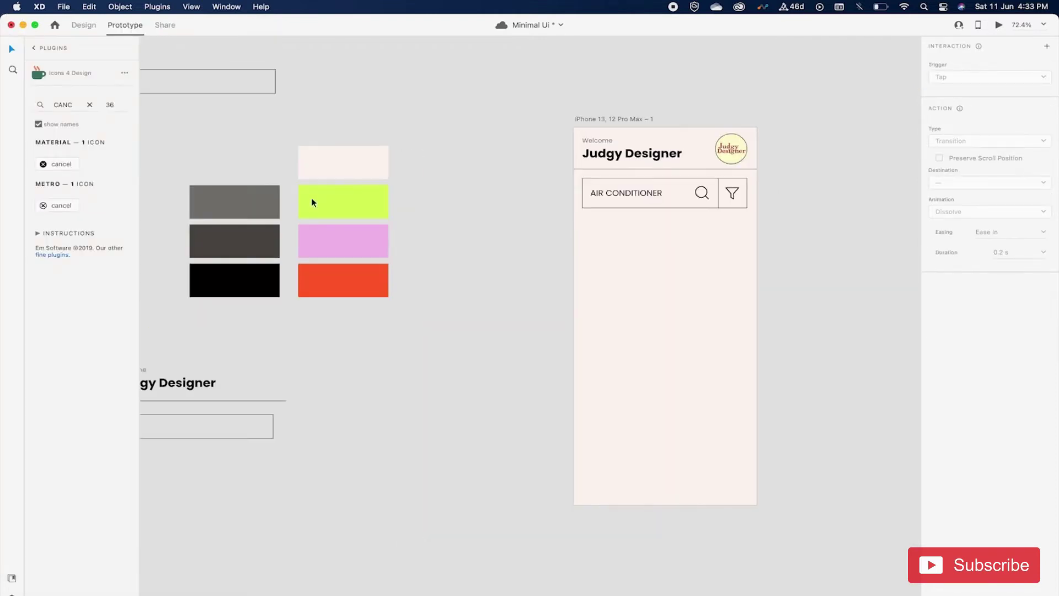
Step: Check the reference mockup, then position the triangle beside the ROOM 1 text
{"action": "scroll", "coordinate": [311, 198], "scroll_direction": "left", "scroll_amount": 15}
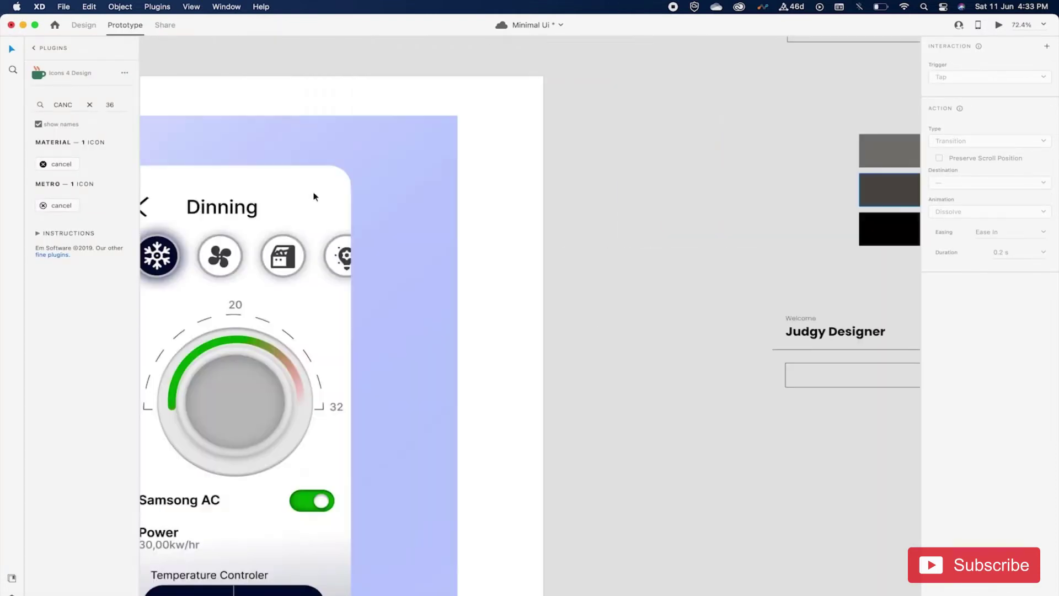
{"action": "scroll", "coordinate": [313, 196], "scroll_direction": "left", "scroll_amount": 10}
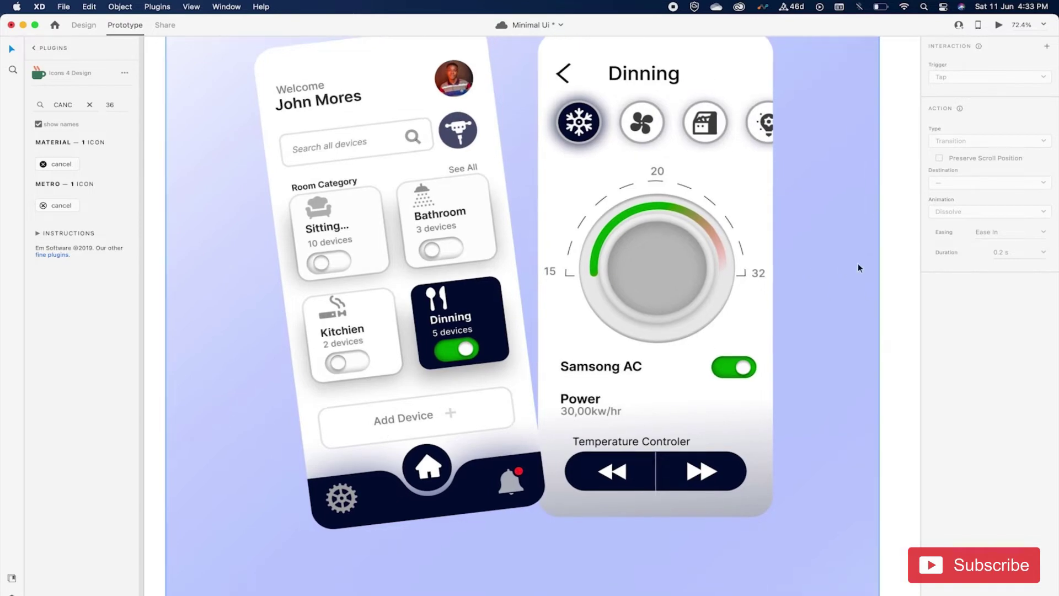
{"action": "scroll", "coordinate": [858, 263], "scroll_direction": "right", "scroll_amount": 15}
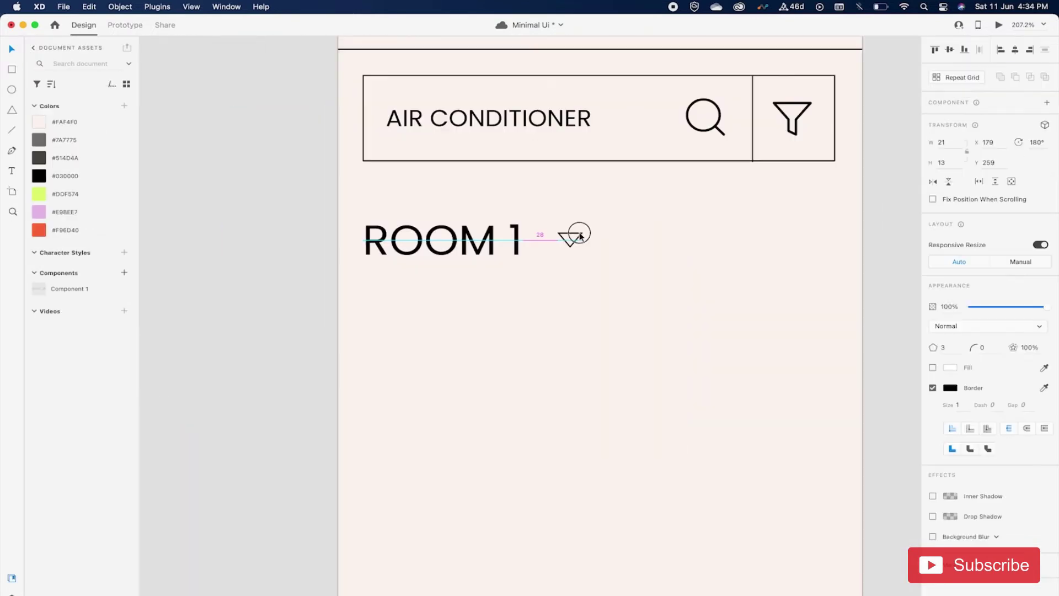
{"action": "left_click_drag", "start_coordinate": [580, 236], "coordinate": [574, 235]}
{"action": "left_click", "coordinate": [480, 241]}
Step: Make the ROOM 1 heading bold to match the welcome heading
{"action": "scroll", "coordinate": [481, 242], "scroll_direction": "down", "scroll_amount": 3}
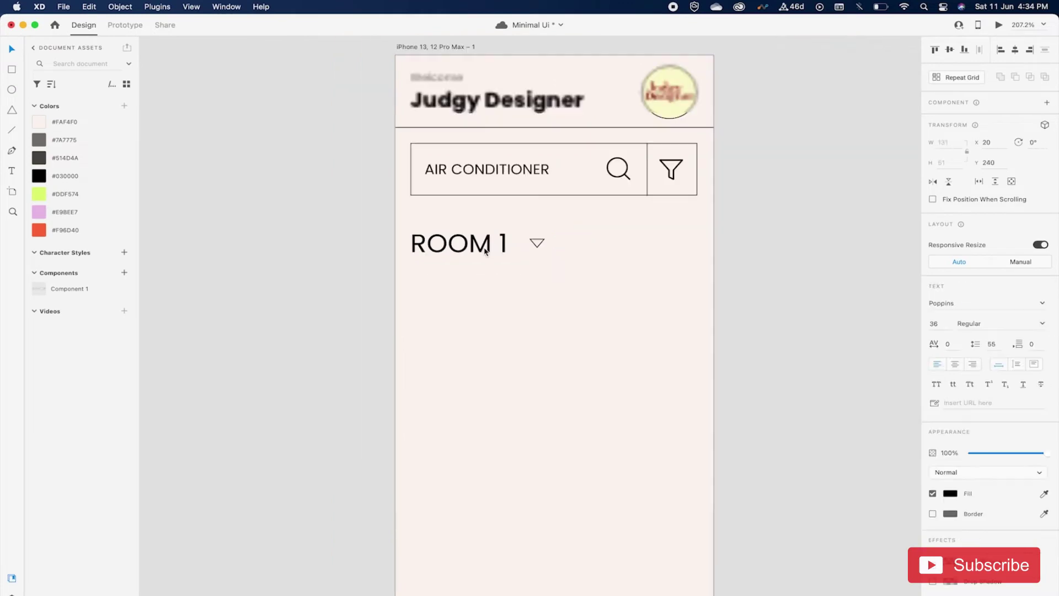
{"action": "left_click", "coordinate": [507, 150]}
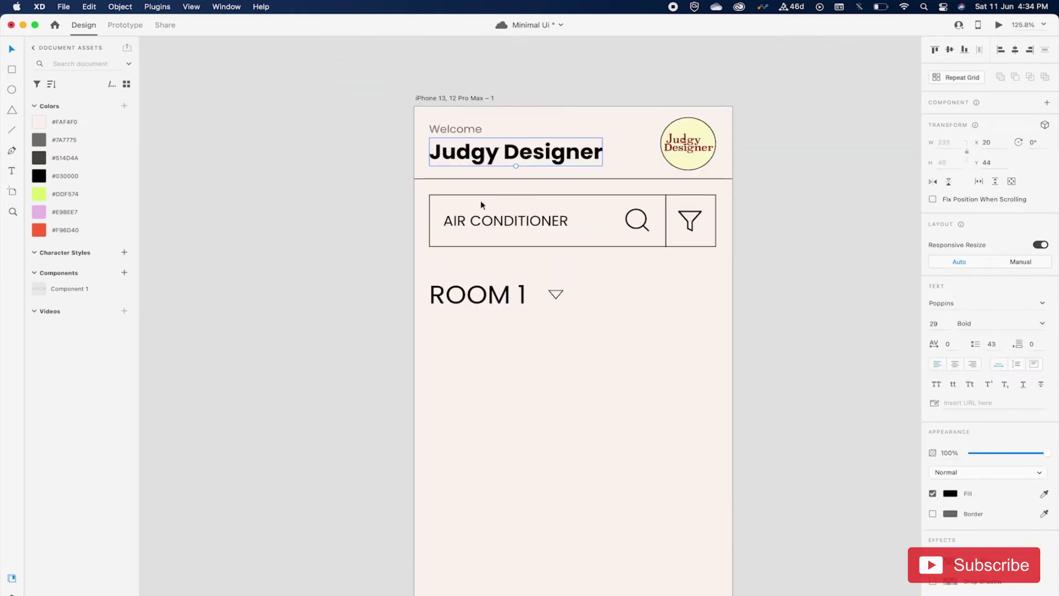
{"action": "left_click", "coordinate": [475, 285]}
{"action": "key", "text": "super+b"}
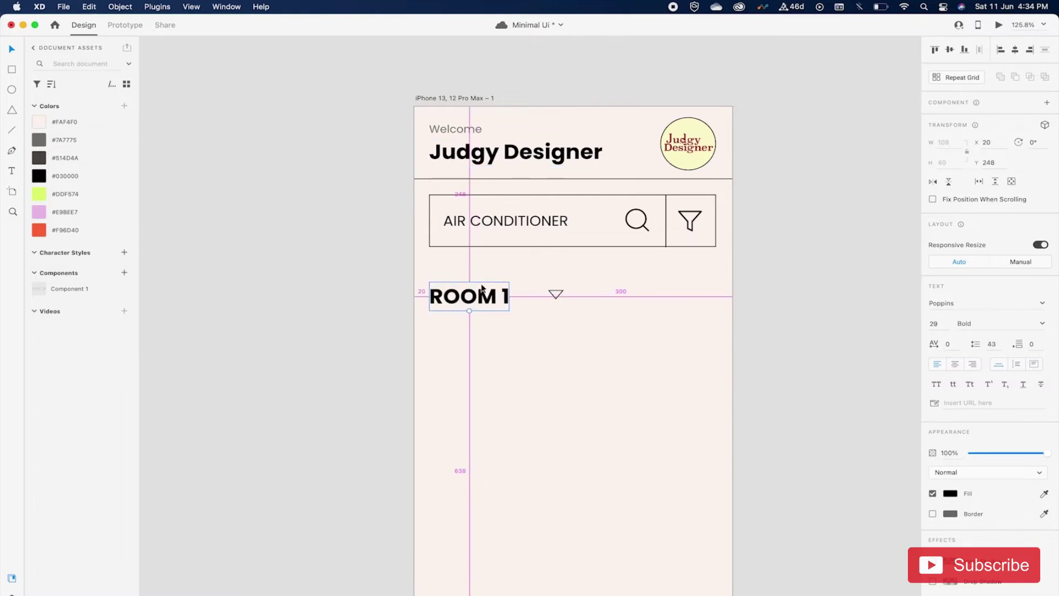
Step: Move the triangle closer to ROOM 1 and zoom out over the artboard
{"action": "left_click", "coordinate": [555, 294]}
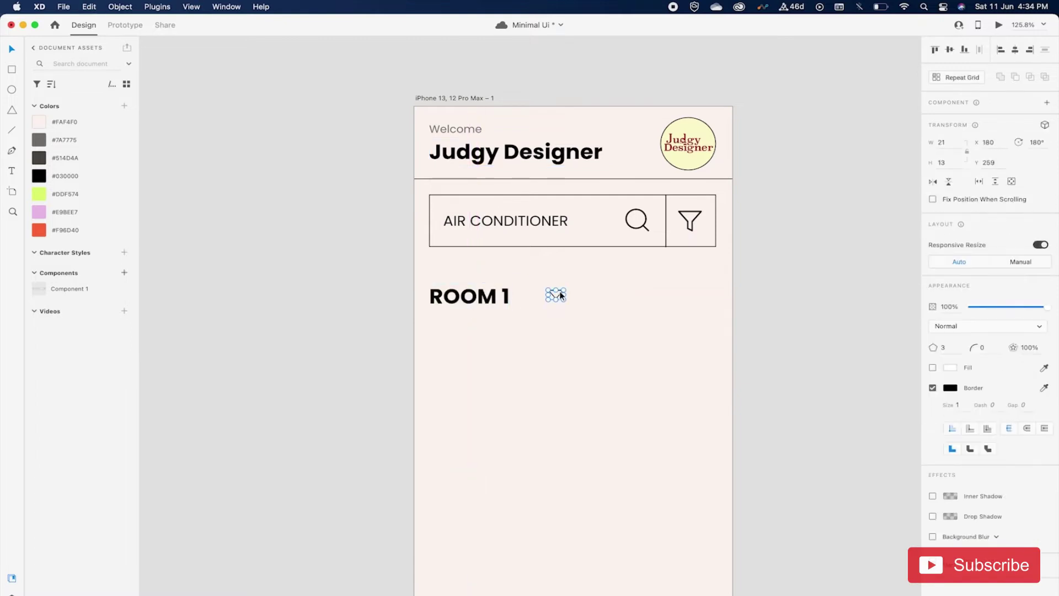
{"action": "scroll", "coordinate": [557, 295], "scroll_direction": "up", "scroll_amount": 5}
{"action": "left_click_drag", "start_coordinate": [559, 294], "coordinate": [516, 299]}
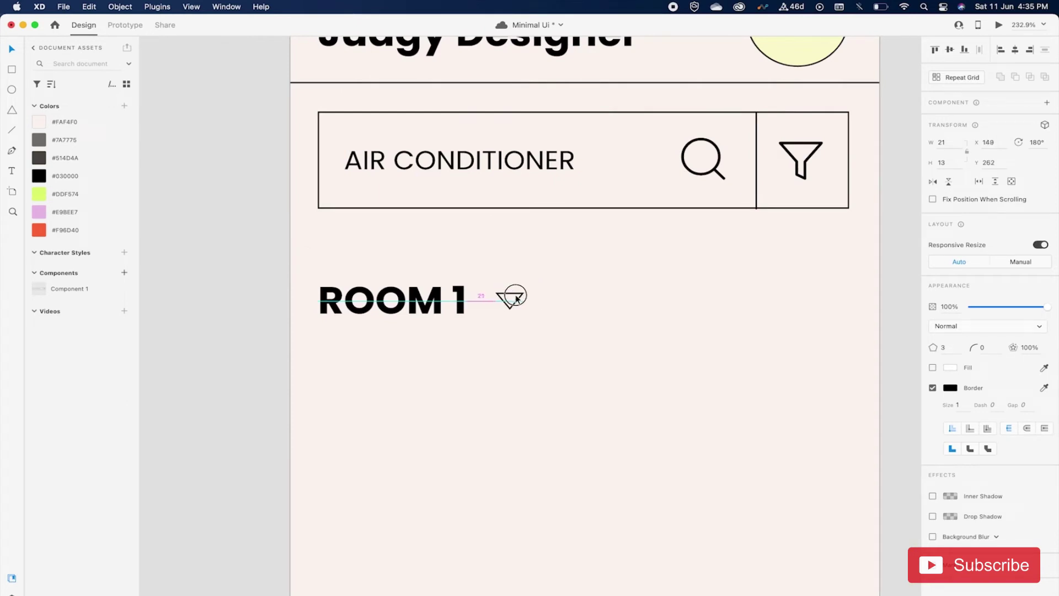
{"action": "left_click", "coordinate": [621, 318]}
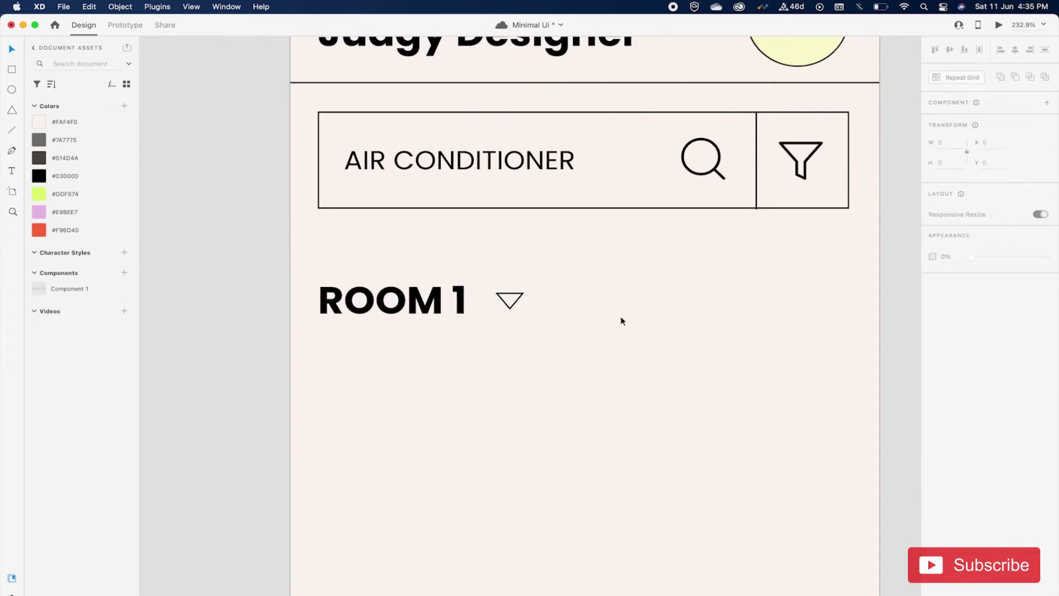
{"action": "key", "text": "super+minus"}
{"action": "scroll", "coordinate": [621, 319], "scroll_direction": "down", "scroll_amount": 4}
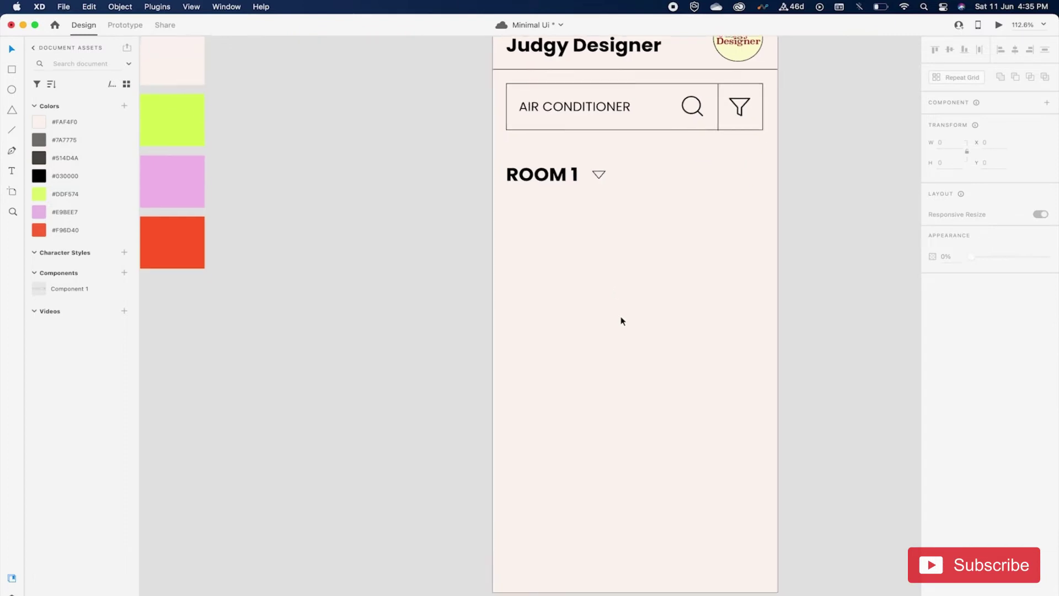
{"action": "scroll", "coordinate": [620, 319], "scroll_direction": "up", "scroll_amount": 2}
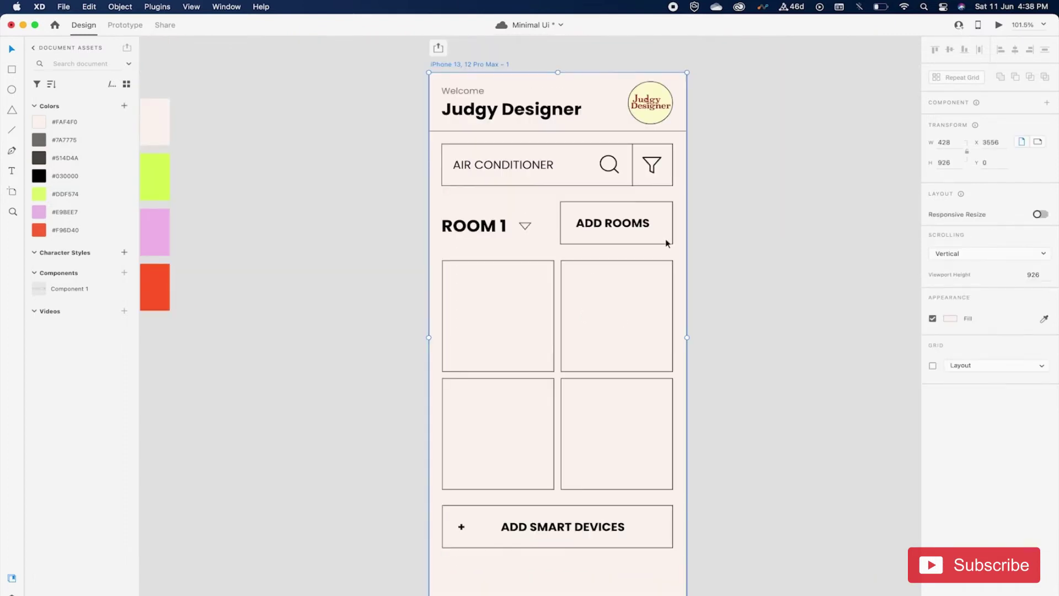
{"action": "scroll", "coordinate": [665, 238], "scroll_direction": "down", "scroll_amount": 5}
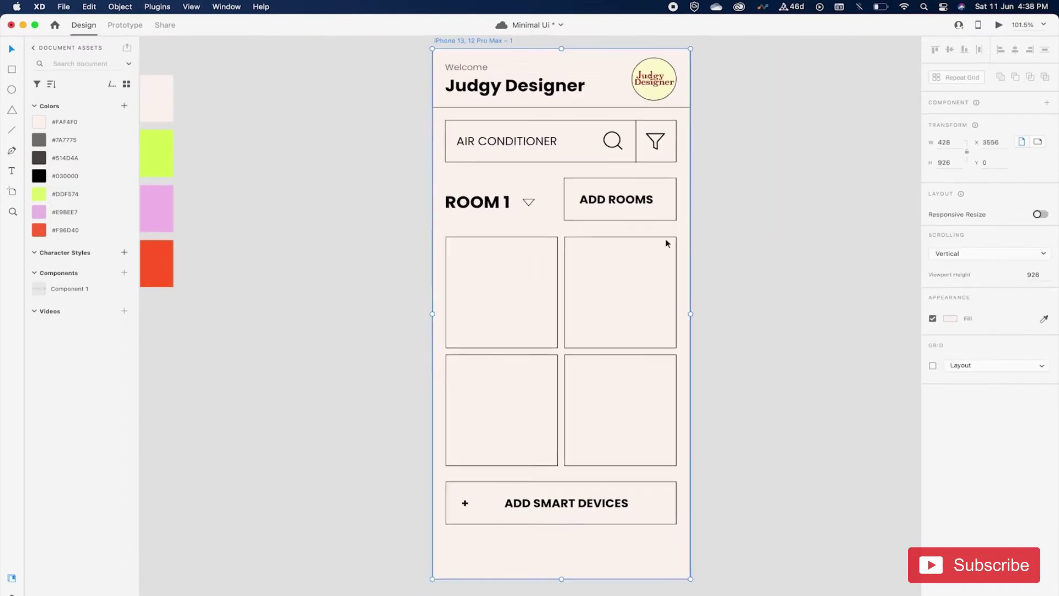
Step: Give ADD ROOMS the small grey text style, delete its box, shift it right and underline it
{"action": "left_click", "coordinate": [740, 286]}
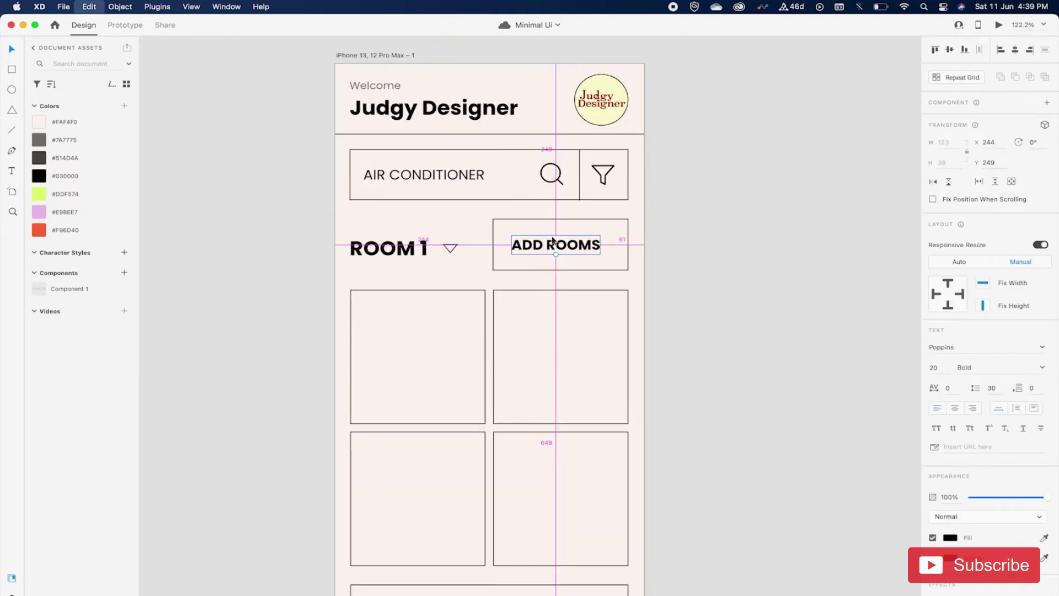
{"action": "key", "text": "super+alt+v"}
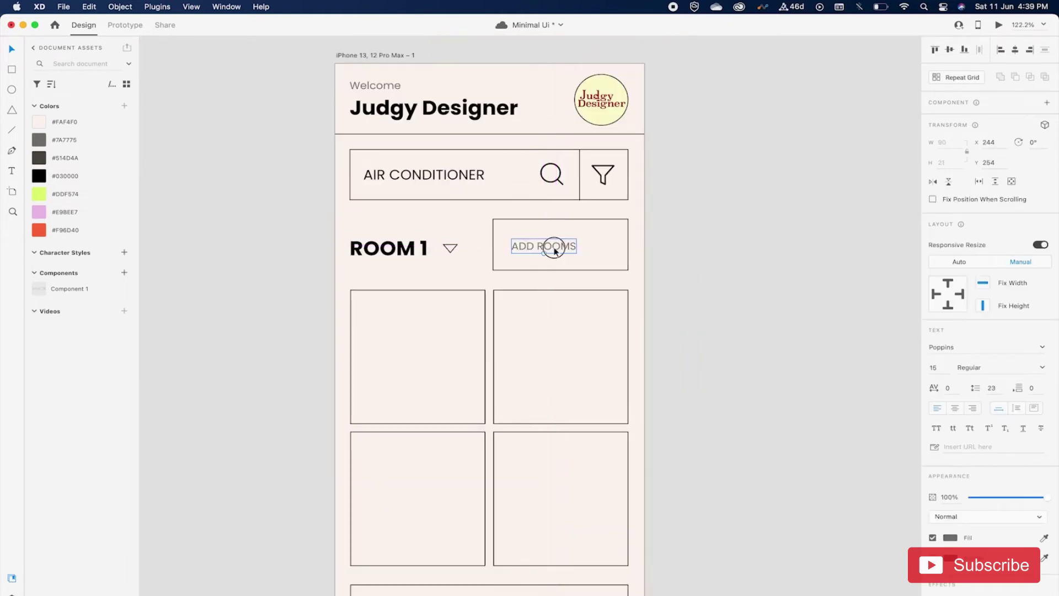
{"action": "left_click_drag", "start_coordinate": [553, 244], "coordinate": [602, 252]}
{"action": "left_click", "coordinate": [596, 219]}
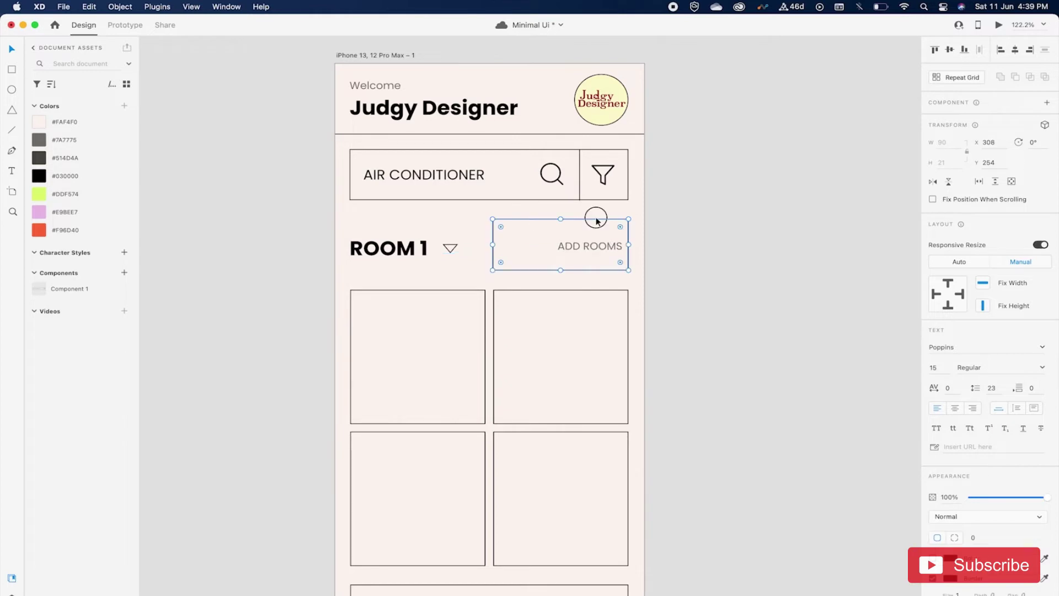
{"action": "key", "text": "Delete"}
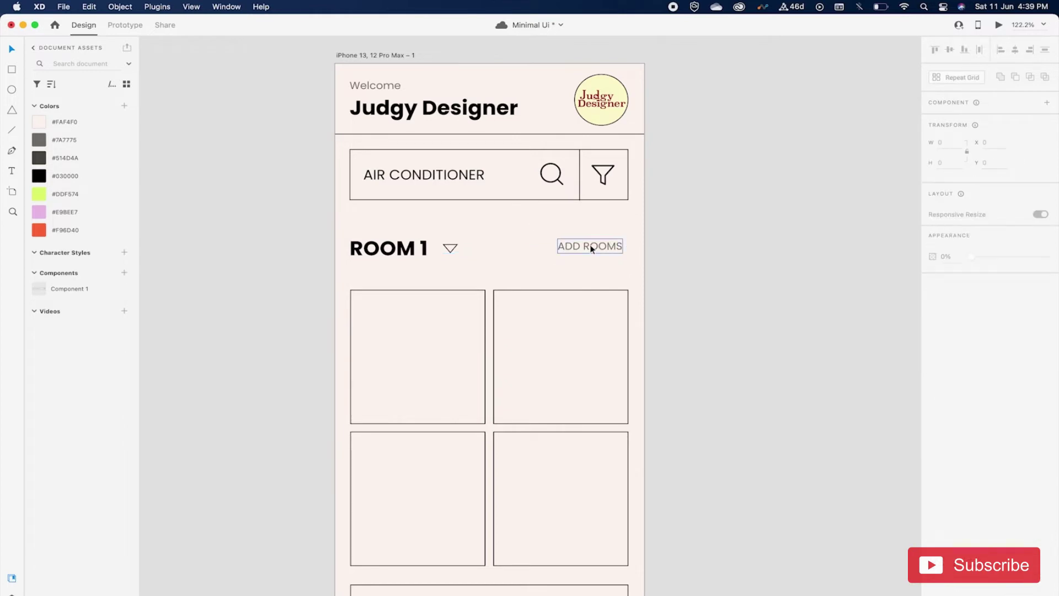
{"action": "left_click_drag", "start_coordinate": [598, 247], "coordinate": [605, 252]}
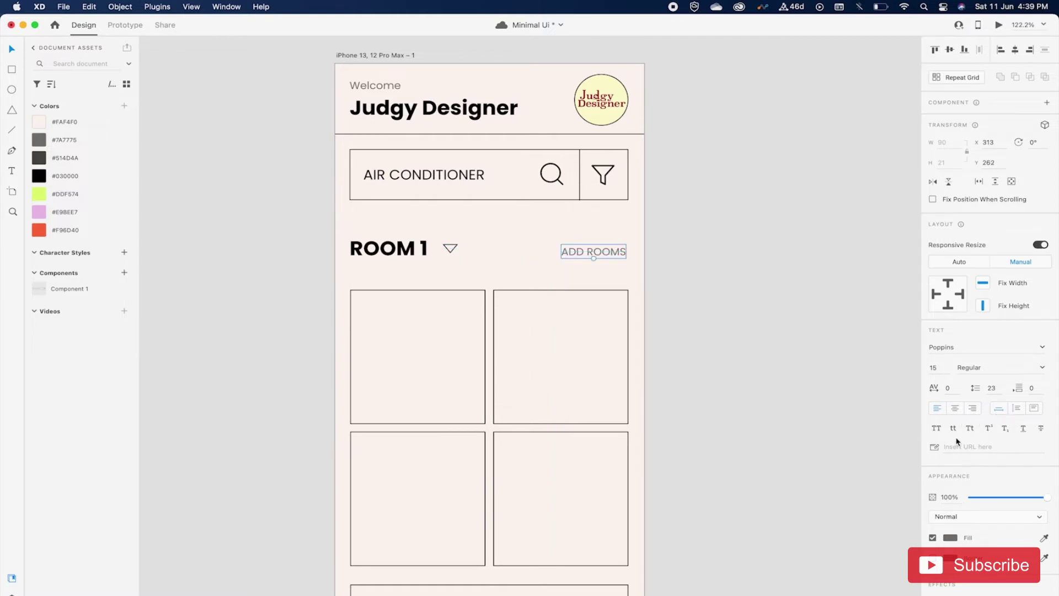
{"action": "left_click", "coordinate": [1023, 428]}
{"action": "left_click", "coordinate": [809, 381]}
Step: Put a + before ADD ROOMS and align the label with the cards' right edge
{"action": "scroll", "coordinate": [785, 347], "scroll_direction": "down", "scroll_amount": 5}
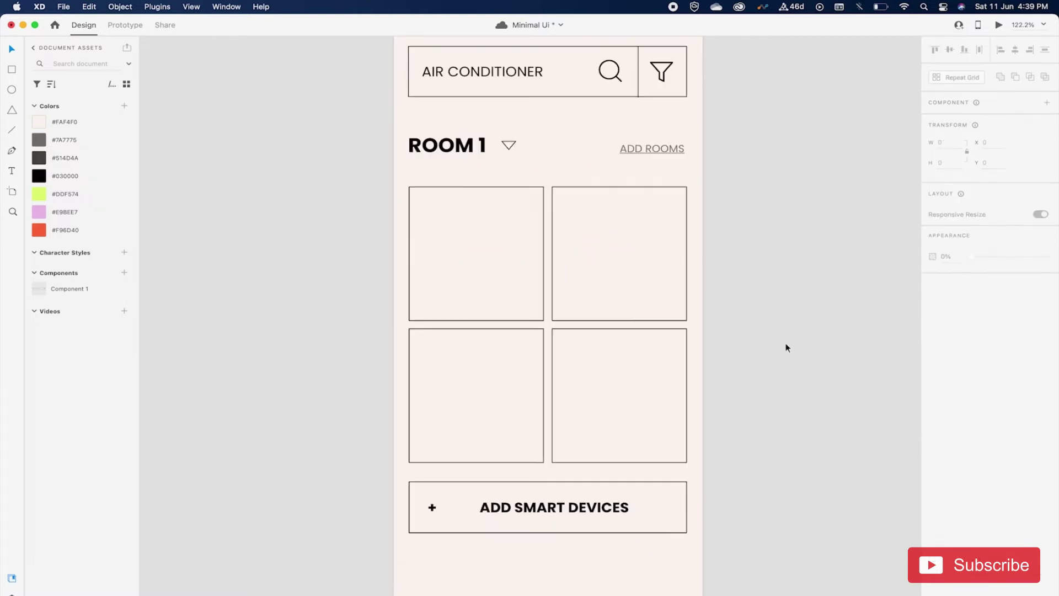
{"action": "left_click_drag", "start_coordinate": [664, 147], "coordinate": [665, 150]}
{"action": "double_click", "coordinate": [659, 148]}
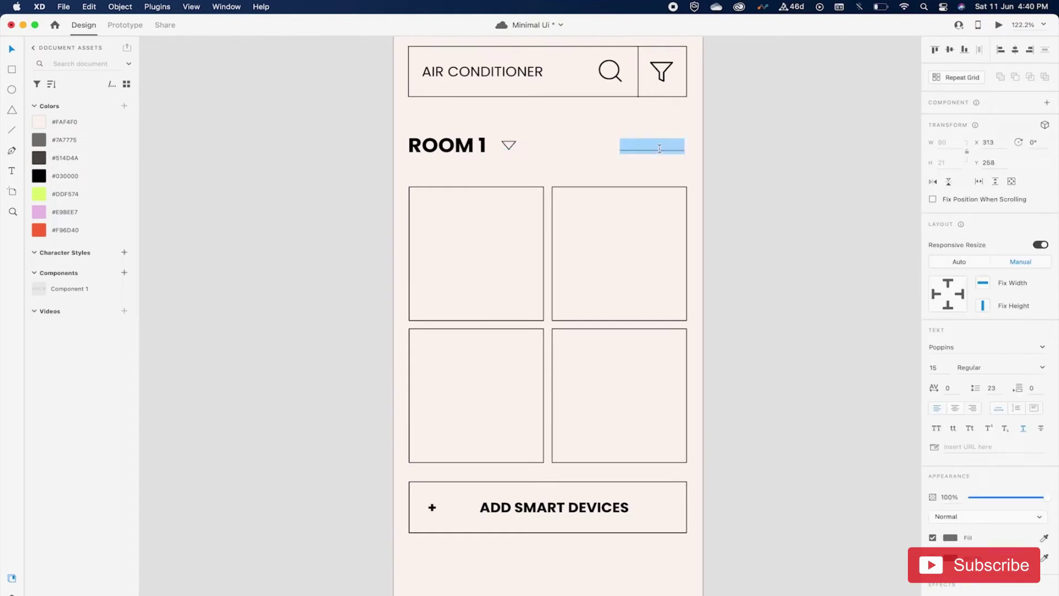
{"action": "left_click", "coordinate": [620, 146]}
{"action": "type", "text": "+"}
{"action": "key", "text": "Escape"}
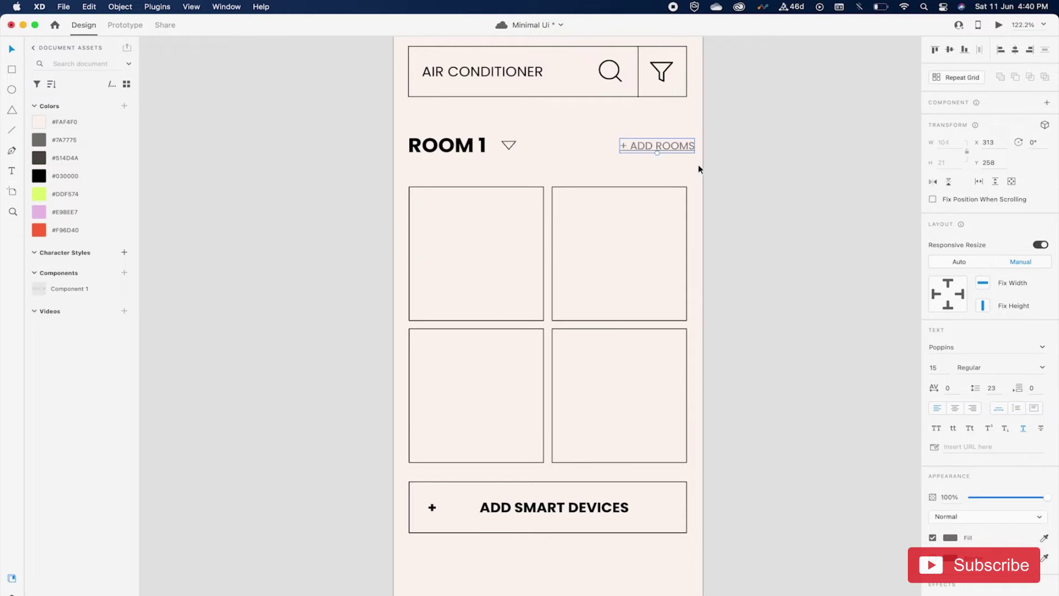
{"action": "left_click_drag", "start_coordinate": [683, 141], "coordinate": [679, 156]}
{"action": "left_click", "coordinate": [770, 302]}
Step: Move the plus closer to ADD SMART DEVICES and search Icons 4 Design for fan icons
{"action": "scroll", "coordinate": [566, 478], "scroll_direction": "down", "scroll_amount": 3}
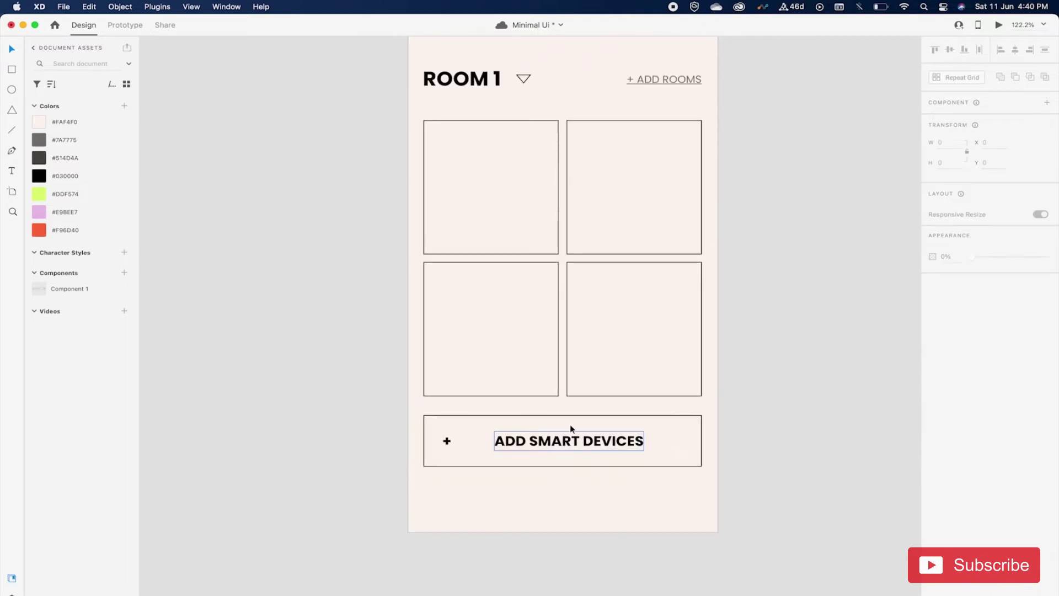
{"action": "scroll", "coordinate": [569, 435], "scroll_direction": "down", "scroll_amount": 2}
{"action": "left_click_drag", "start_coordinate": [468, 433], "coordinate": [584, 441]}
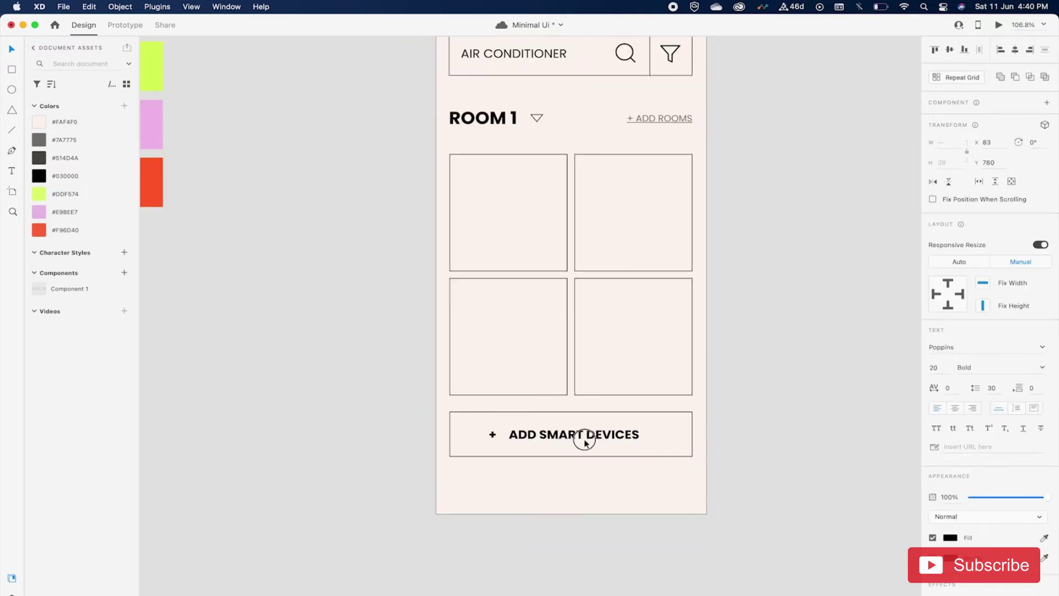
{"action": "left_click", "coordinate": [584, 441], "text": "shift"}
{"action": "left_click", "coordinate": [769, 349]}
{"action": "scroll", "coordinate": [770, 350], "scroll_direction": "up", "scroll_amount": 3}
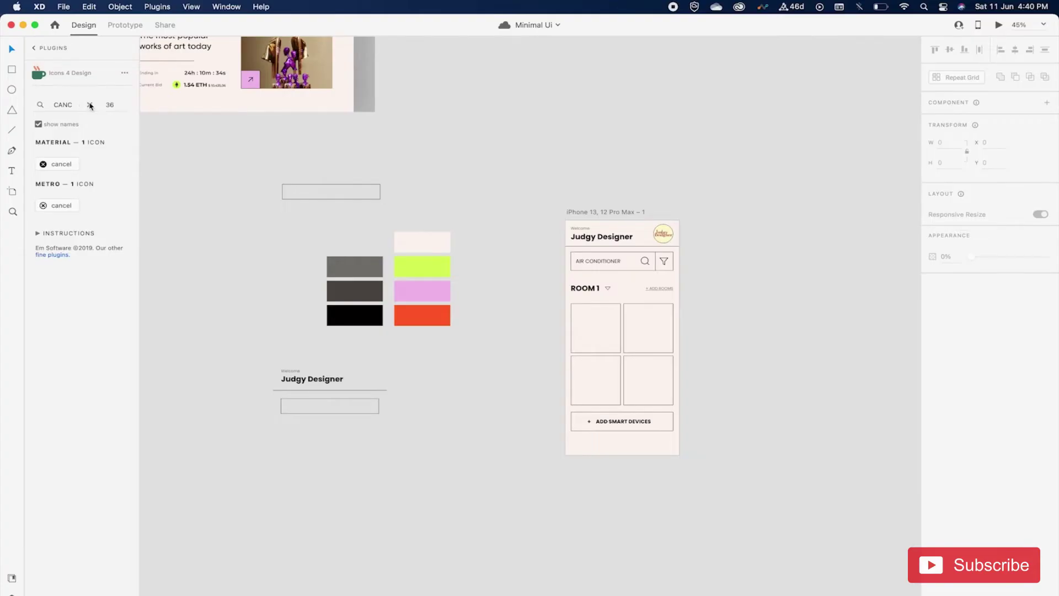
{"action": "left_click", "coordinate": [69, 105]}
{"action": "type", "text": "F"}
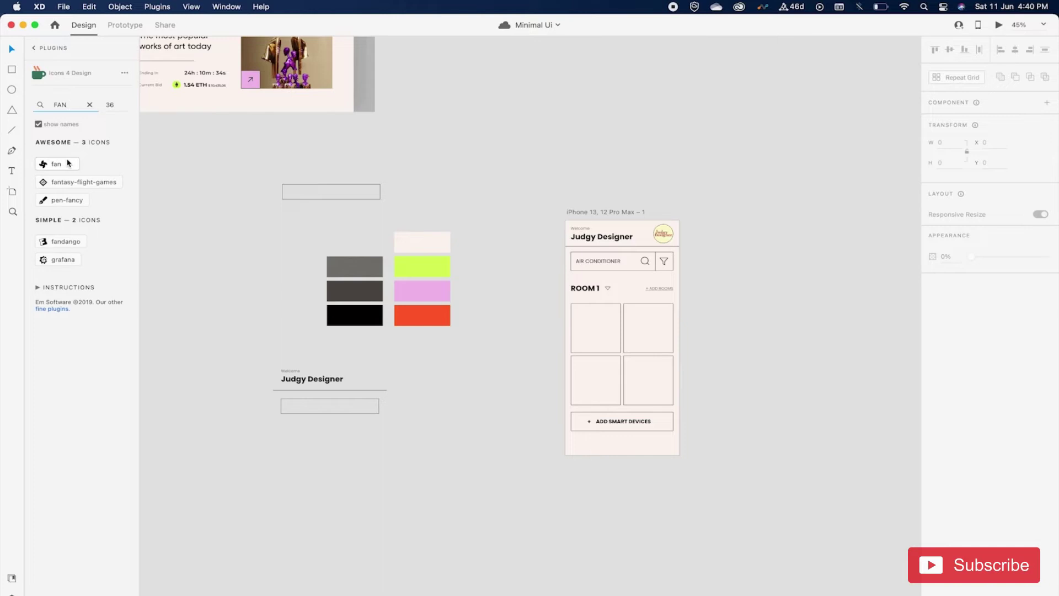
Step: Place the fan icon in the first card's top-left corner, then search for the next icon
{"action": "left_click_drag", "start_coordinate": [67, 164], "coordinate": [537, 176]}
{"action": "left_click", "coordinate": [50, 168]}
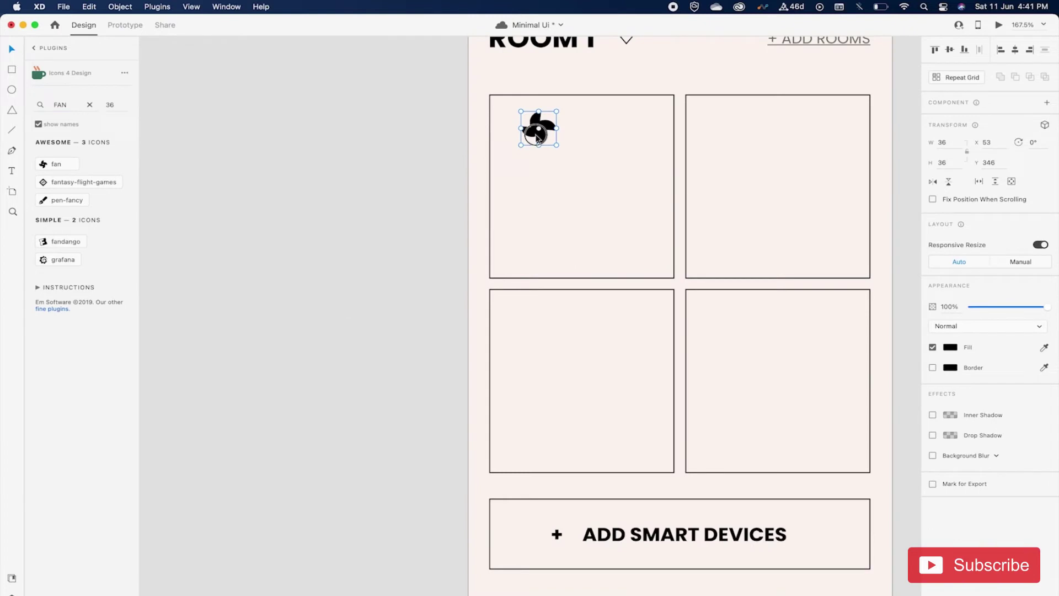
{"action": "left_click_drag", "start_coordinate": [540, 131], "coordinate": [526, 136]}
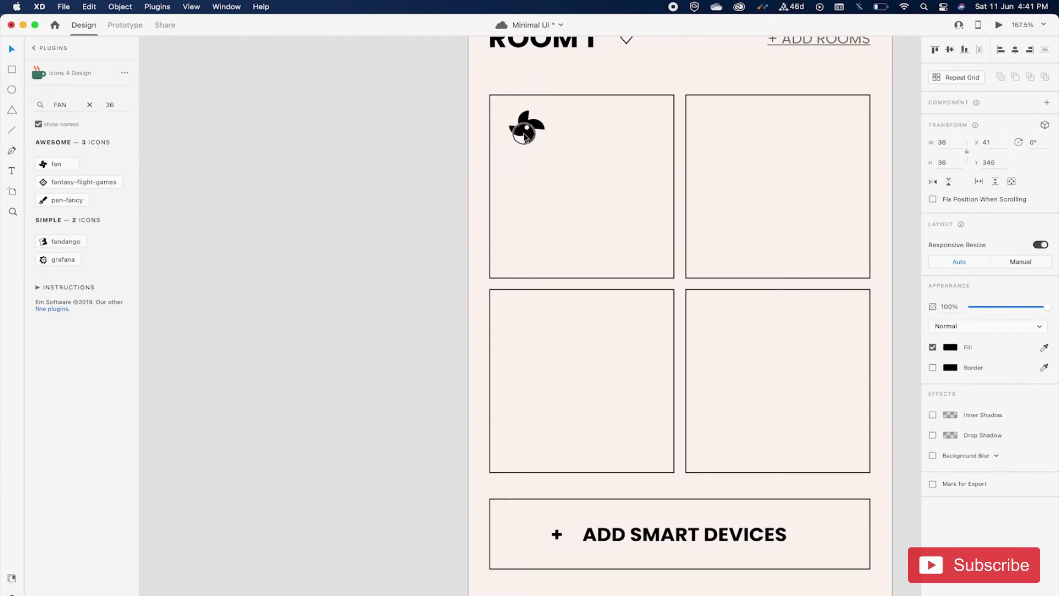
{"action": "left_click_drag", "start_coordinate": [525, 137], "coordinate": [526, 136]}
{"action": "left_click", "coordinate": [581, 97]}
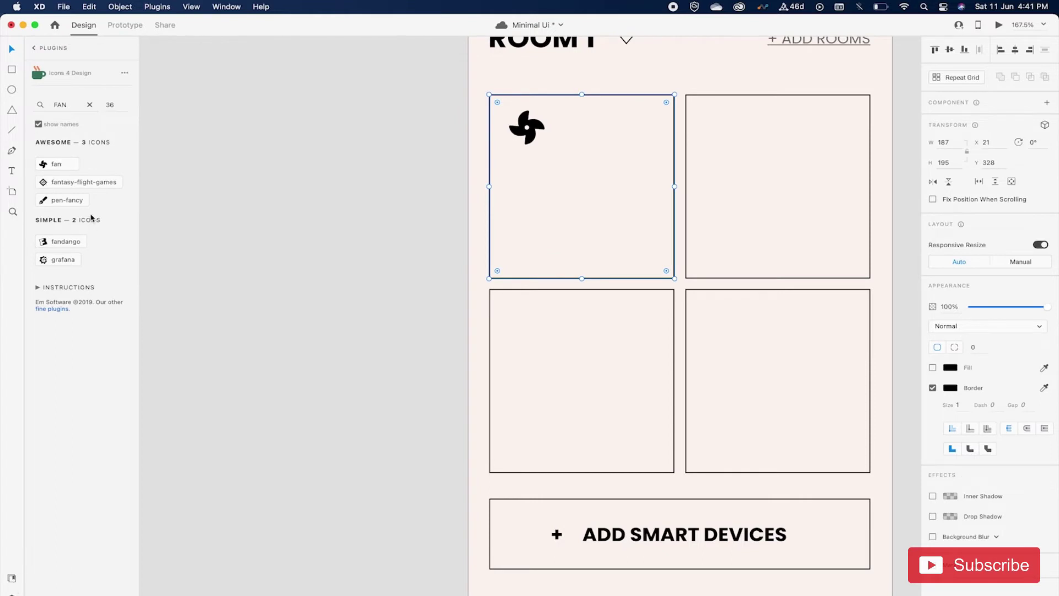
{"action": "double_click", "coordinate": [67, 109]}
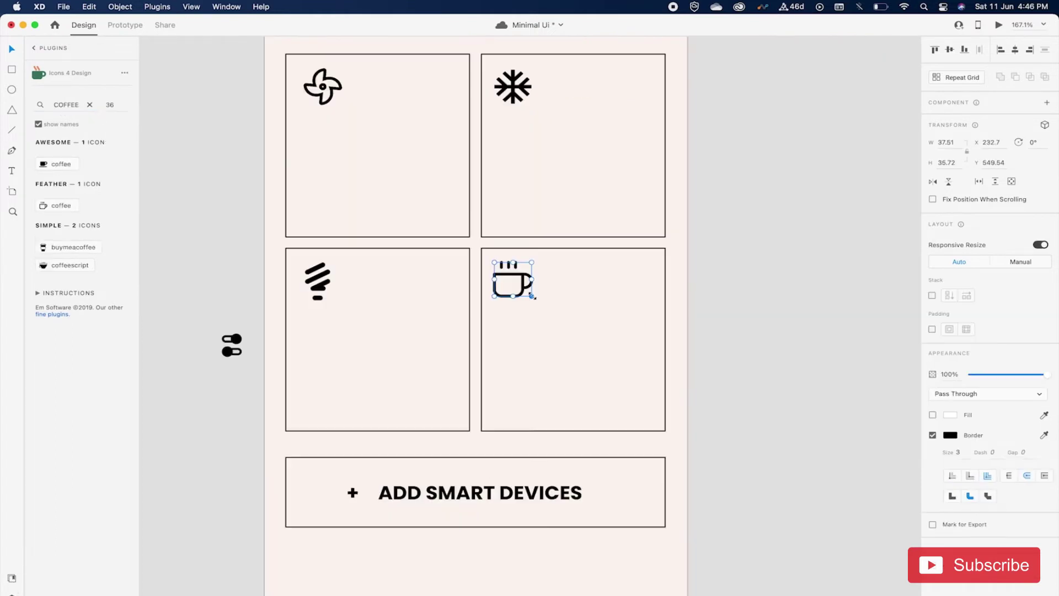
{"action": "key", "text": "Escape"}
{"action": "scroll", "coordinate": [742, 289], "scroll_direction": "left", "scroll_amount": 3}
{"action": "scroll", "coordinate": [742, 289], "scroll_direction": "up", "scroll_amount": 2}
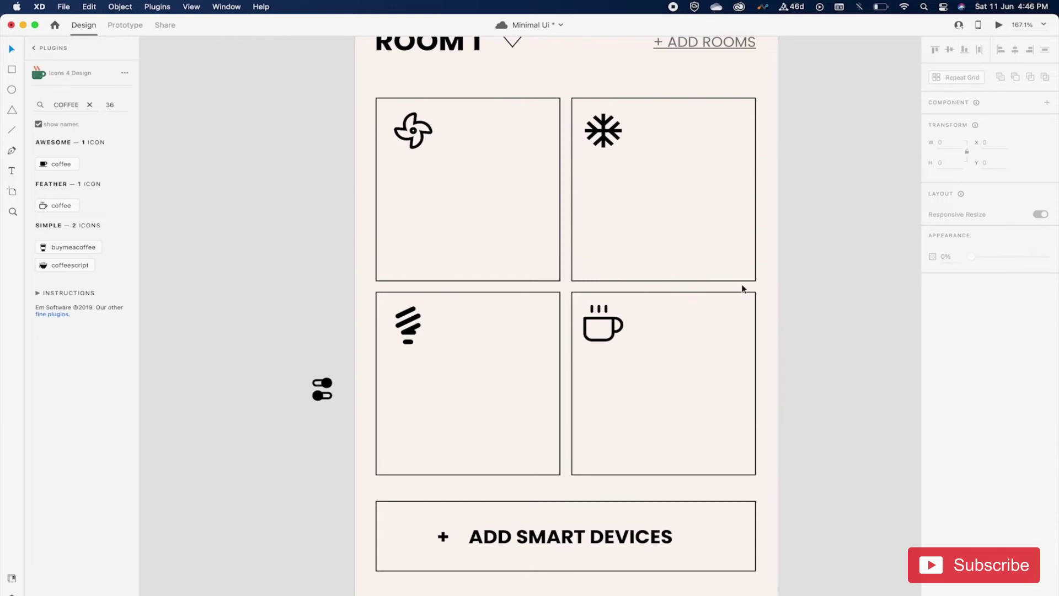
Step: Add a two-line CEILING FAN label to the first card and show the Document Assets colours
{"action": "scroll", "coordinate": [742, 288], "scroll_direction": "up", "scroll_amount": 2}
{"action": "key", "text": "t"}
{"action": "left_click", "coordinate": [389, 233]}
{"action": "type", "text": "FA"}
{"action": "key", "text": "BackSpace"}
{"action": "key", "text": "BackSpace"}
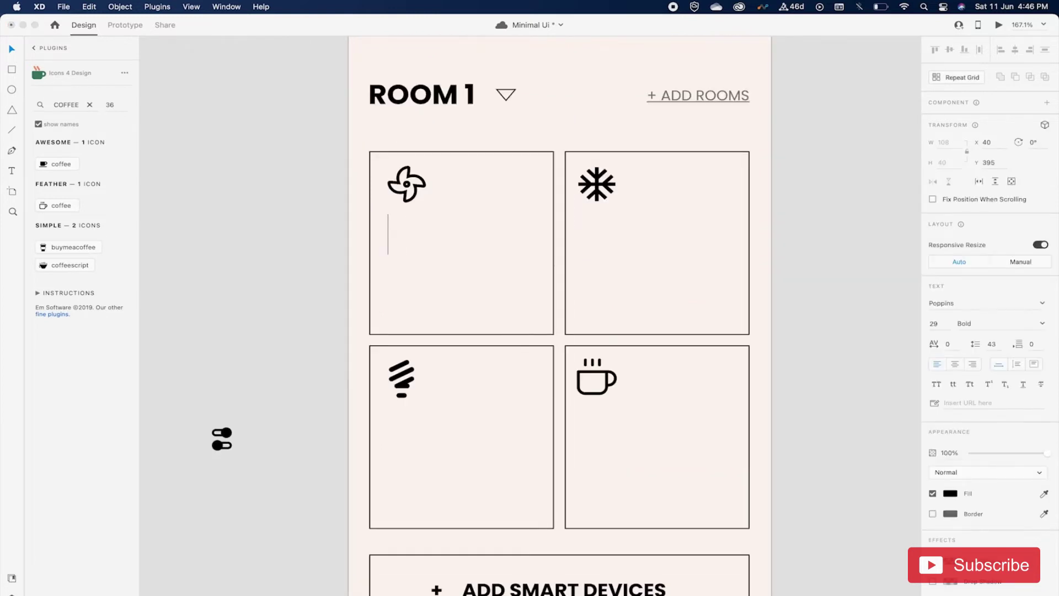
{"action": "type", "text": "CEILING"}
{"action": "key", "text": "Return"}
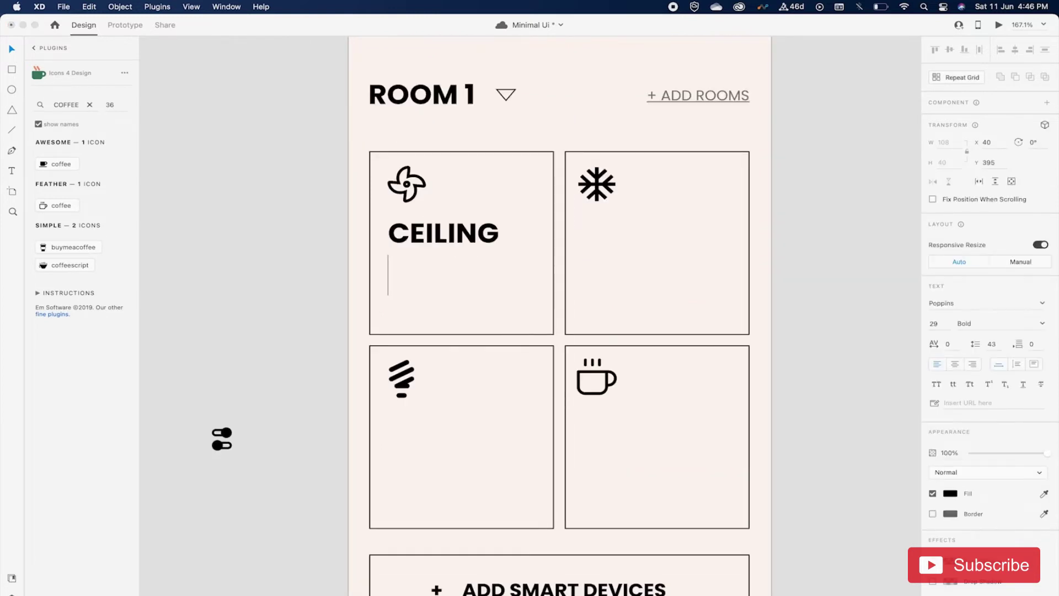
{"action": "type", "text": "FAN"}
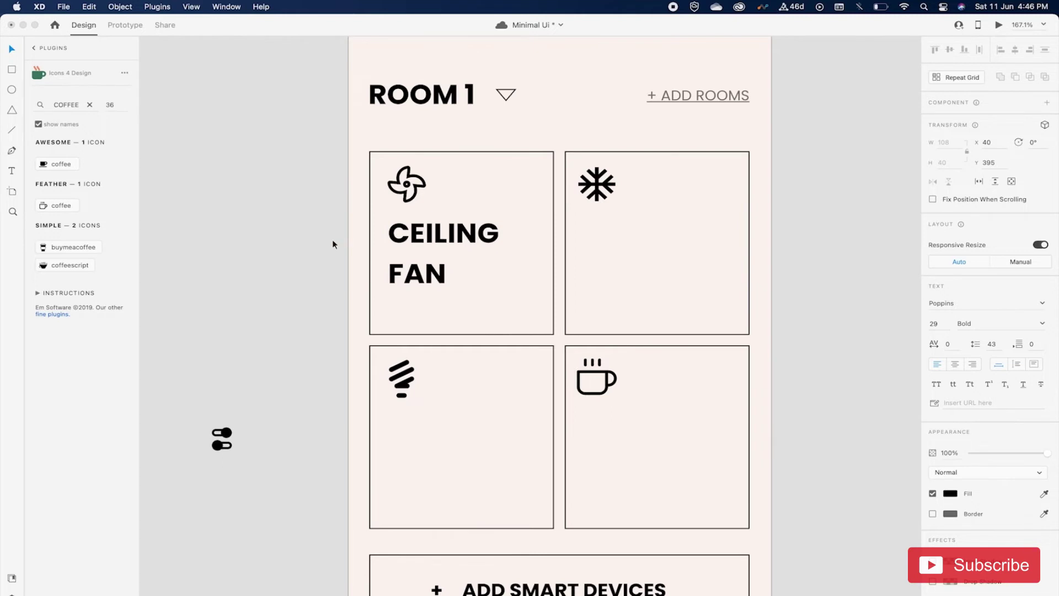
{"action": "key", "text": "Escape"}
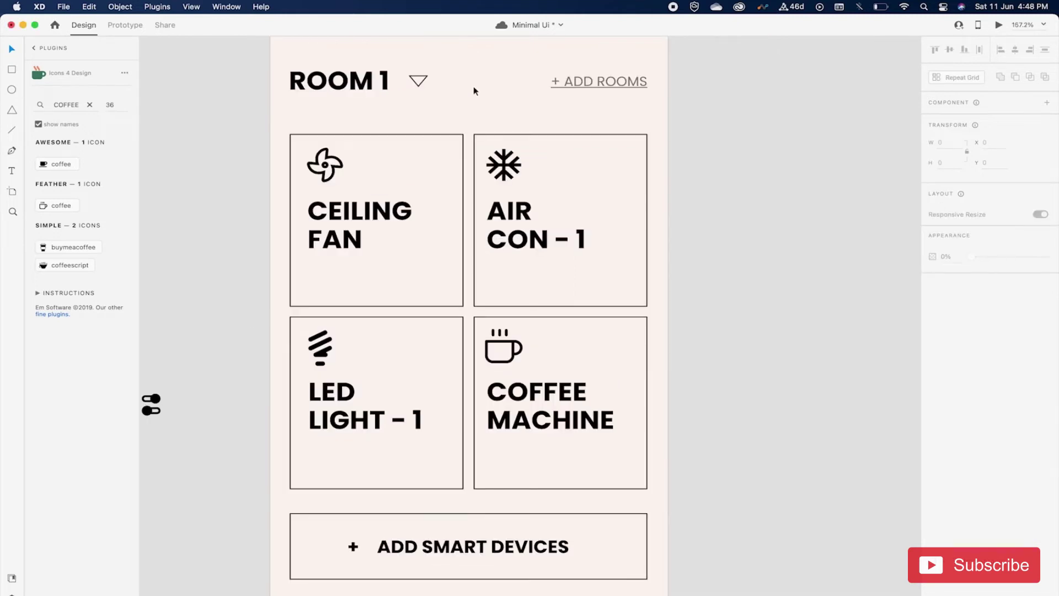
{"action": "scroll", "coordinate": [326, 184], "scroll_direction": "up", "scroll_amount": 2}
{"action": "scroll", "coordinate": [326, 184], "scroll_direction": "left", "scroll_amount": 2}
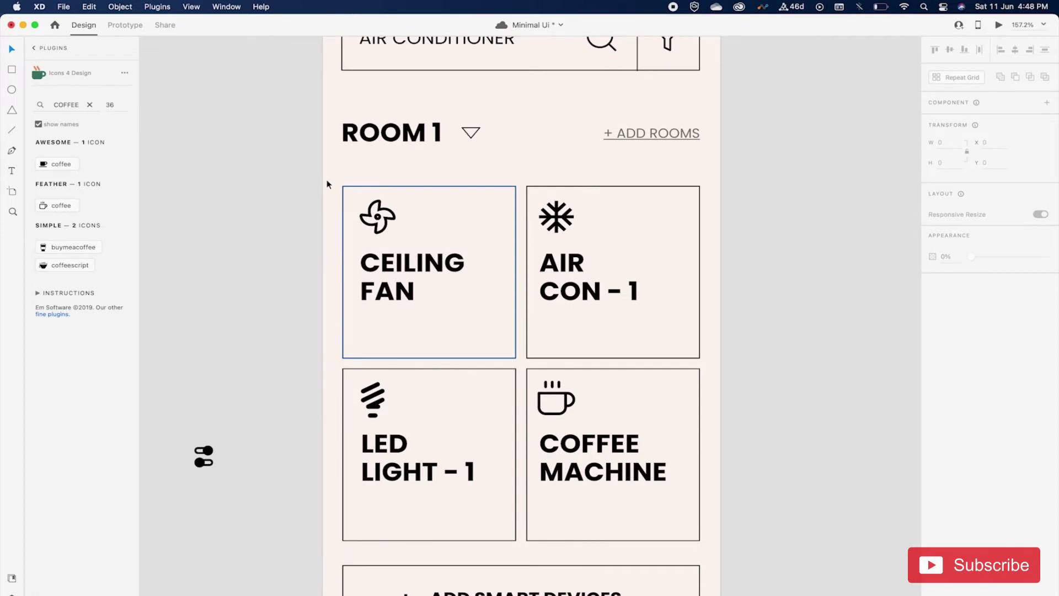
{"action": "left_click", "coordinate": [11, 577]}
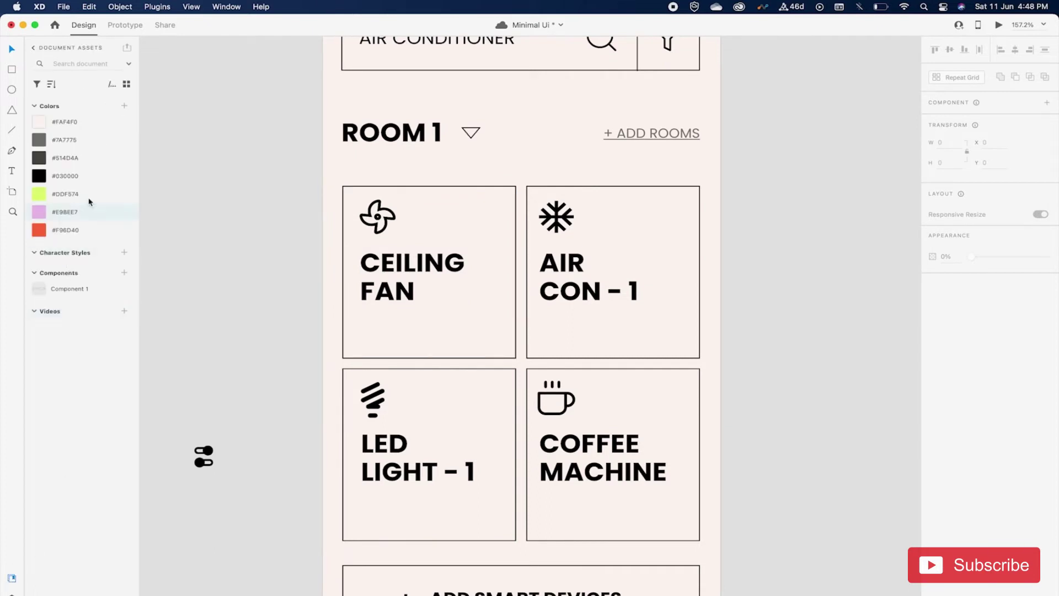
Step: Draw a divider line across the Ceiling Fan card and add an ON label below it
{"action": "left_click", "coordinate": [343, 210]}
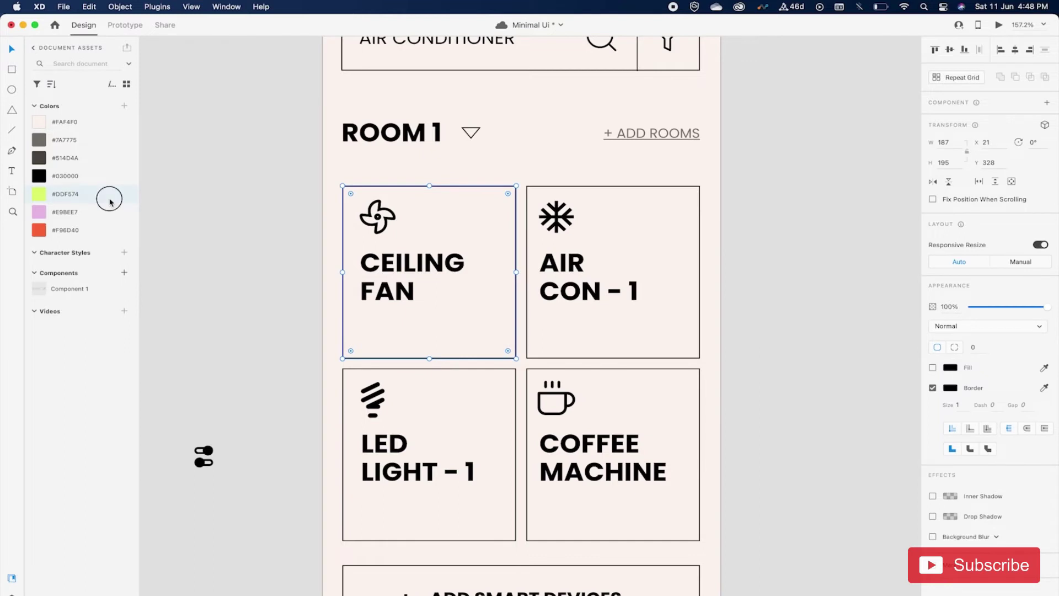
{"action": "scroll", "coordinate": [546, 314], "scroll_direction": "left", "scroll_amount": 2}
{"action": "key", "text": "l"}
{"action": "left_click_drag", "start_coordinate": [393, 306], "coordinate": [566, 306]}
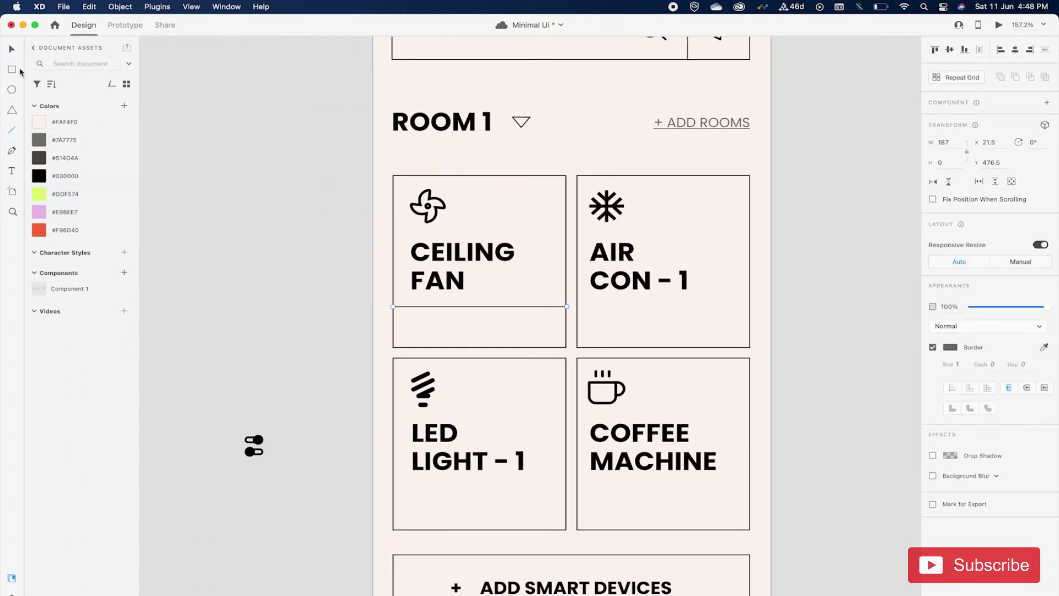
{"action": "left_click", "coordinate": [11, 49]}
{"action": "left_click_drag", "start_coordinate": [460, 126], "coordinate": [486, 325], "text": "alt"}
{"action": "double_click", "coordinate": [486, 326]}
{"action": "type", "text": "ON"}
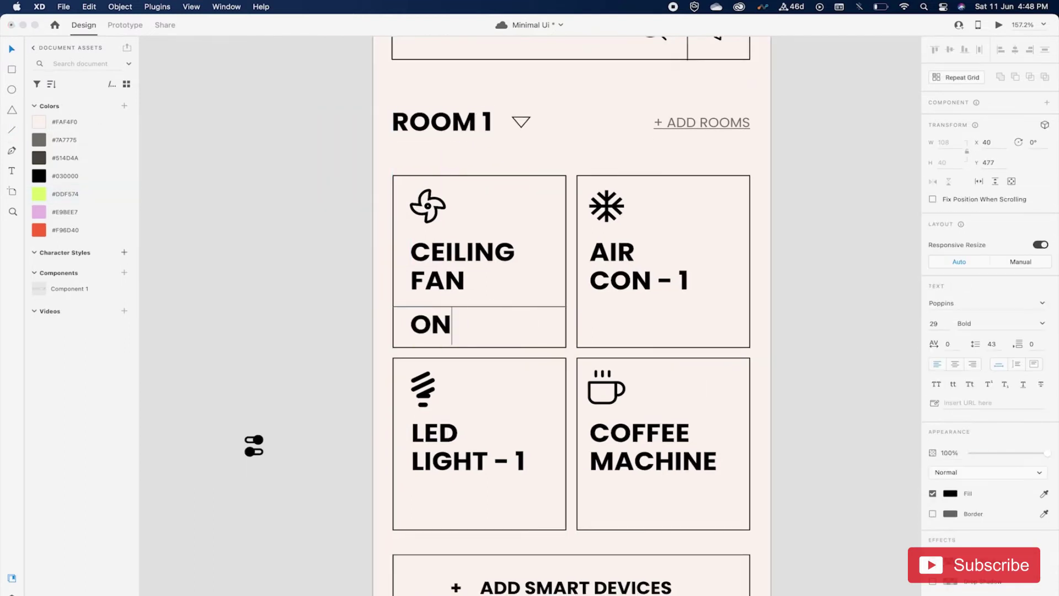
{"action": "key", "text": "Escape"}
Step: Fill the Ceiling Fan card with lime #DDF574
{"action": "left_click", "coordinate": [528, 226]}
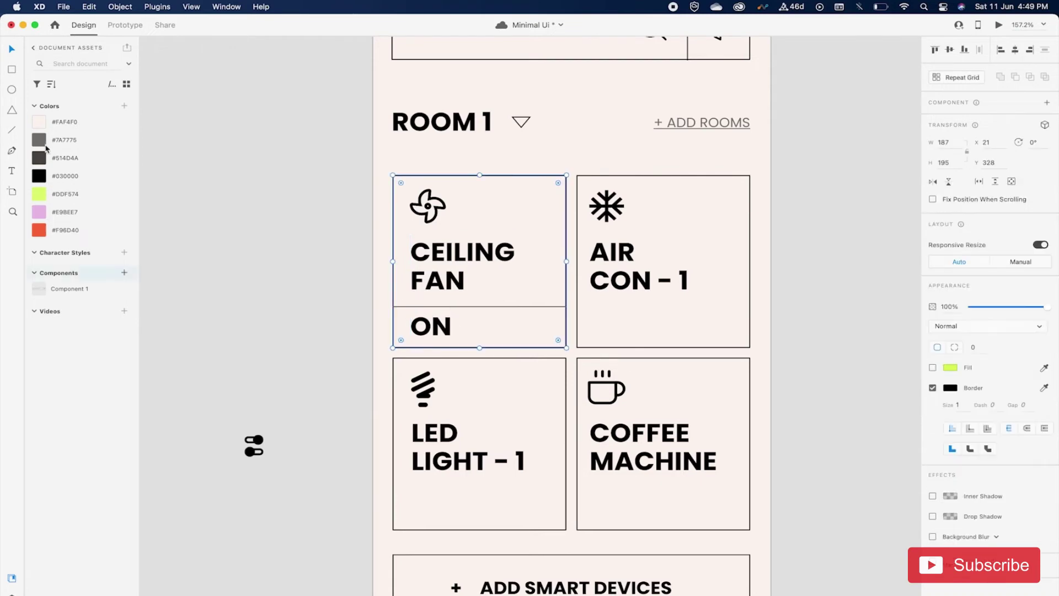
{"action": "left_click_drag", "start_coordinate": [38, 193], "coordinate": [506, 335]}
{"action": "scroll", "coordinate": [433, 330], "scroll_direction": "down", "scroll_amount": 3}
{"action": "left_click", "coordinate": [437, 286]}
{"action": "scroll", "coordinate": [259, 263], "scroll_direction": "down", "scroll_amount": 5}
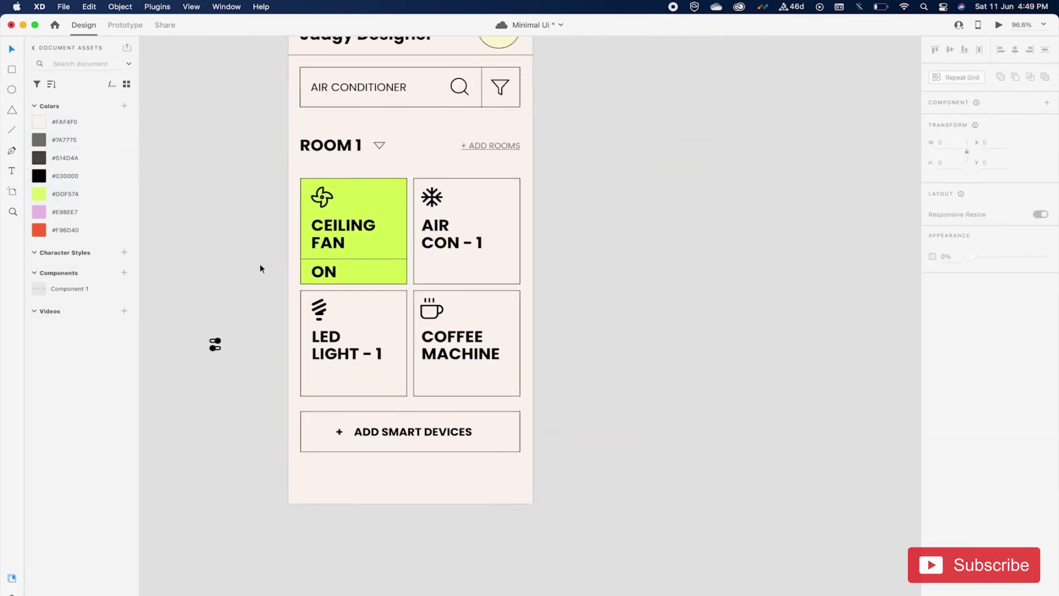
{"action": "scroll", "coordinate": [260, 264], "scroll_direction": "down", "scroll_amount": 1}
Step: Copy the status row as TURN ON into Air Con and Coffee Machine, and as ON into LED Light
{"action": "left_click", "coordinate": [353, 260]}
{"action": "left_click_drag", "start_coordinate": [353, 259], "coordinate": [466, 259]}
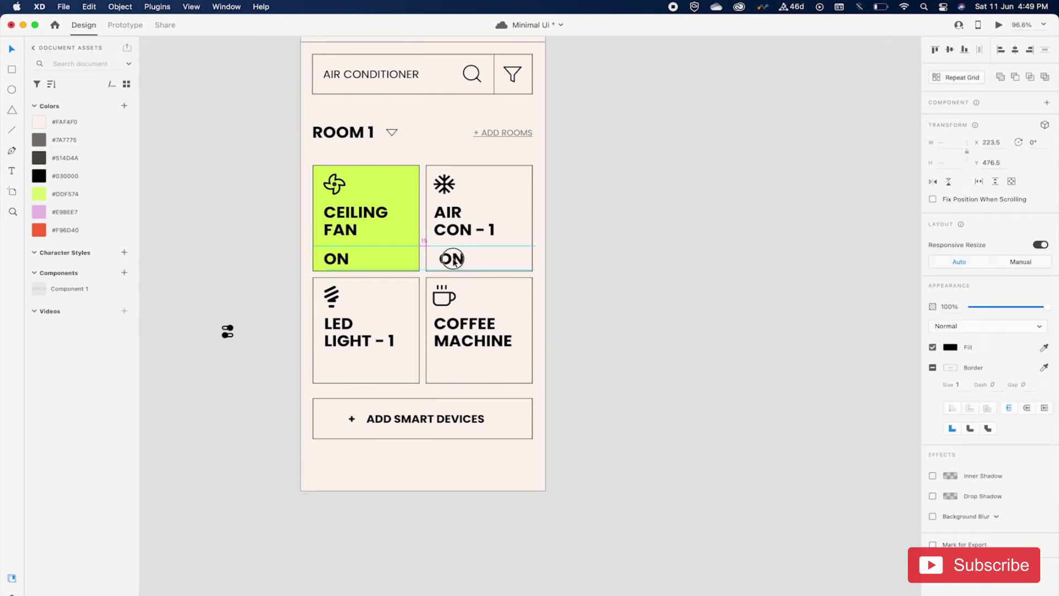
{"action": "double_click", "coordinate": [449, 258]}
{"action": "type", "text": "TURN ON"}
{"action": "scroll", "coordinate": [621, 303], "scroll_direction": "left", "scroll_amount": 5}
{"action": "scroll", "coordinate": [587, 262], "scroll_direction": "up", "scroll_amount": 5}
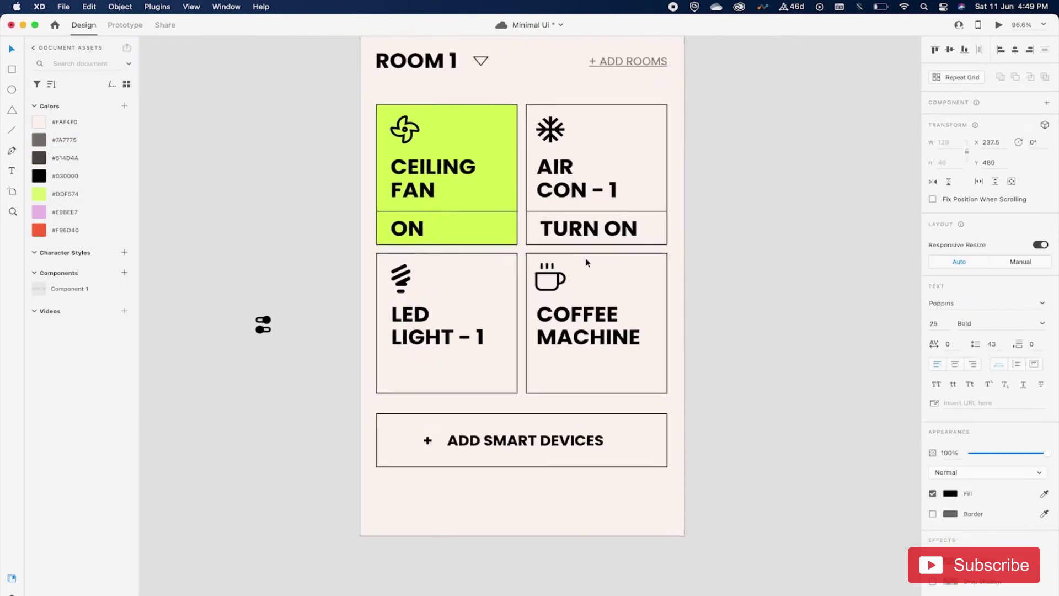
{"action": "left_click_drag", "start_coordinate": [621, 211], "coordinate": [612, 379]}
{"action": "left_click", "coordinate": [766, 379]}
{"action": "left_click", "coordinate": [447, 199]}
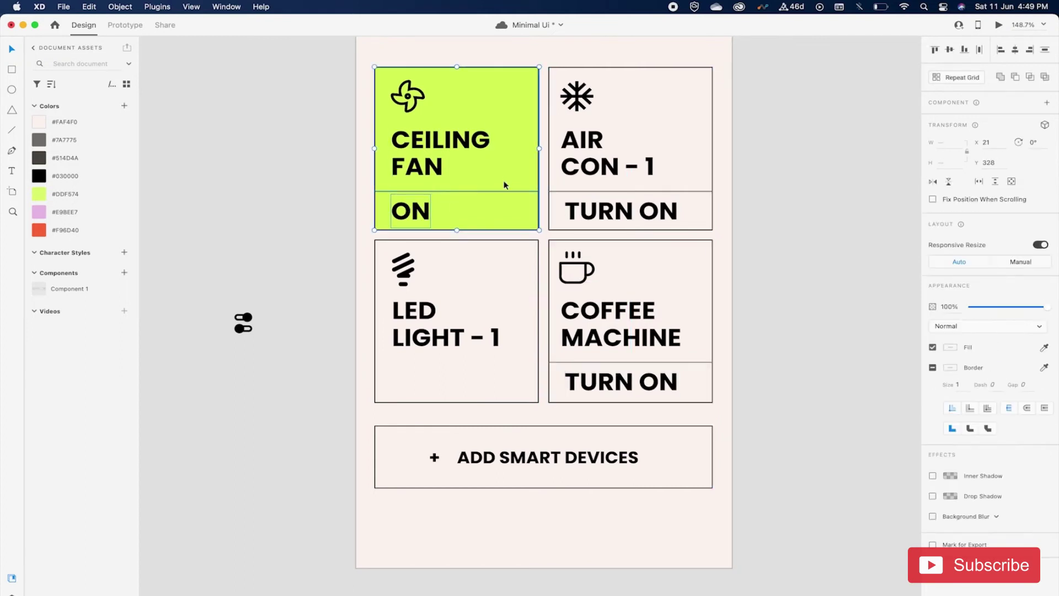
{"action": "left_click_drag", "start_coordinate": [419, 218], "coordinate": [421, 382]}
Step: Fill the LED Light card with pink #E9BEE7, keeping its ON row in front
{"action": "left_click", "coordinate": [492, 244]}
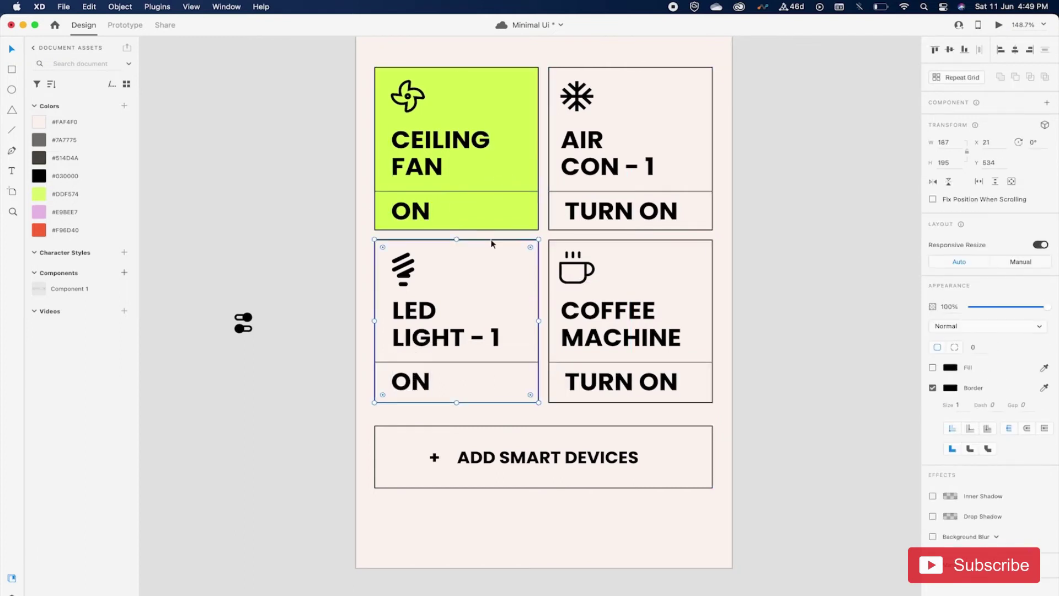
{"action": "left_click", "coordinate": [113, 213]}
{"action": "key", "text": "super+shift+bracketleft"}
{"action": "left_click", "coordinate": [306, 258]}
{"action": "scroll", "coordinate": [306, 258], "scroll_direction": "down", "scroll_amount": 5}
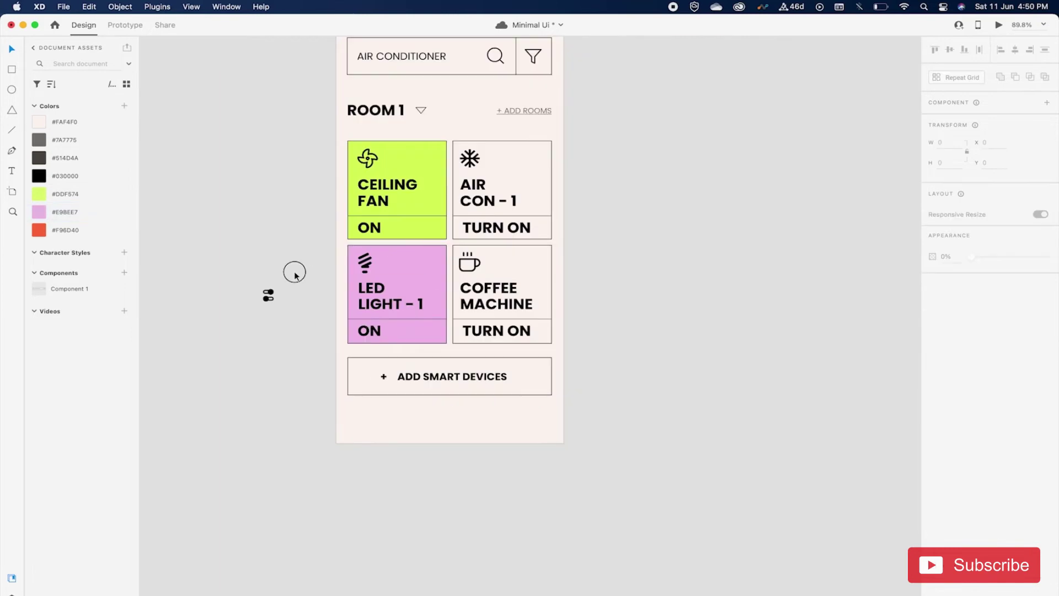
{"action": "scroll", "coordinate": [293, 272], "scroll_direction": "up", "scroll_amount": 5}
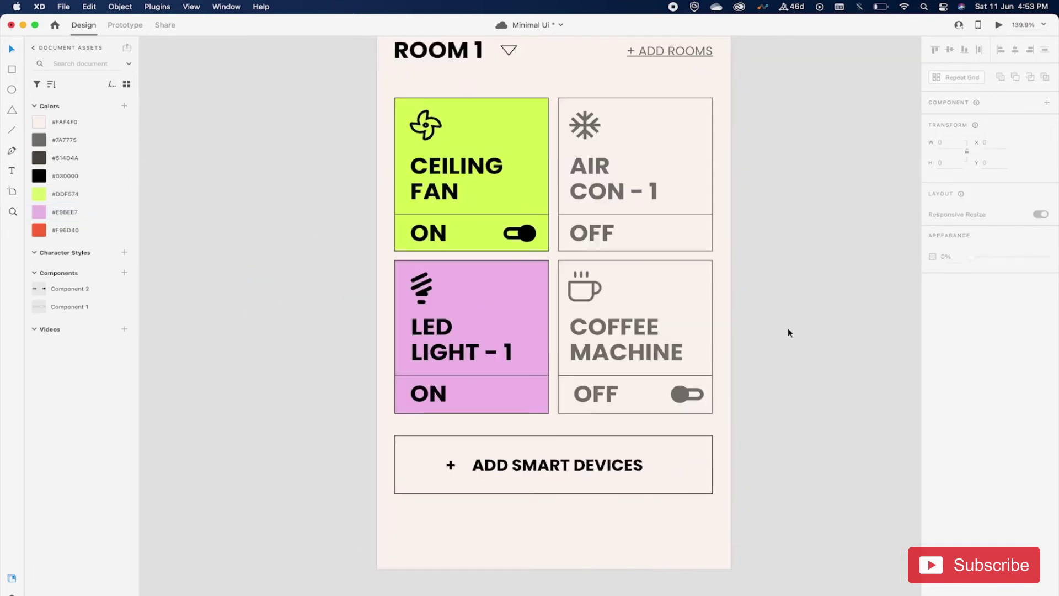
{"action": "scroll", "coordinate": [795, 246], "scroll_direction": "down", "scroll_amount": 5}
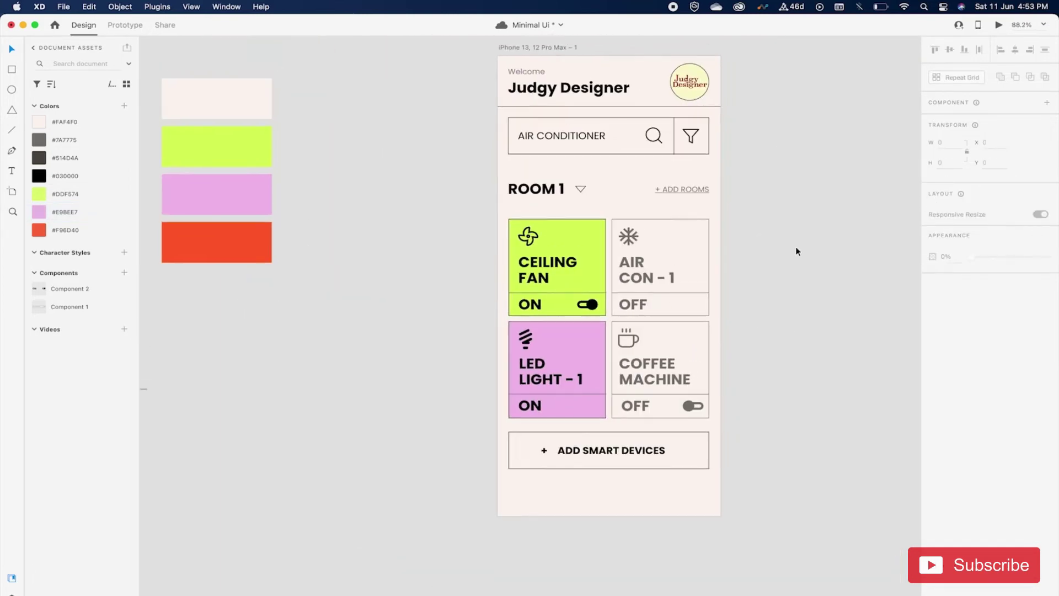
Step: Select the Ceiling Fan card group and set up its tap Auto-Animate interaction
{"action": "left_click_drag", "start_coordinate": [478, 215], "coordinate": [605, 315]}
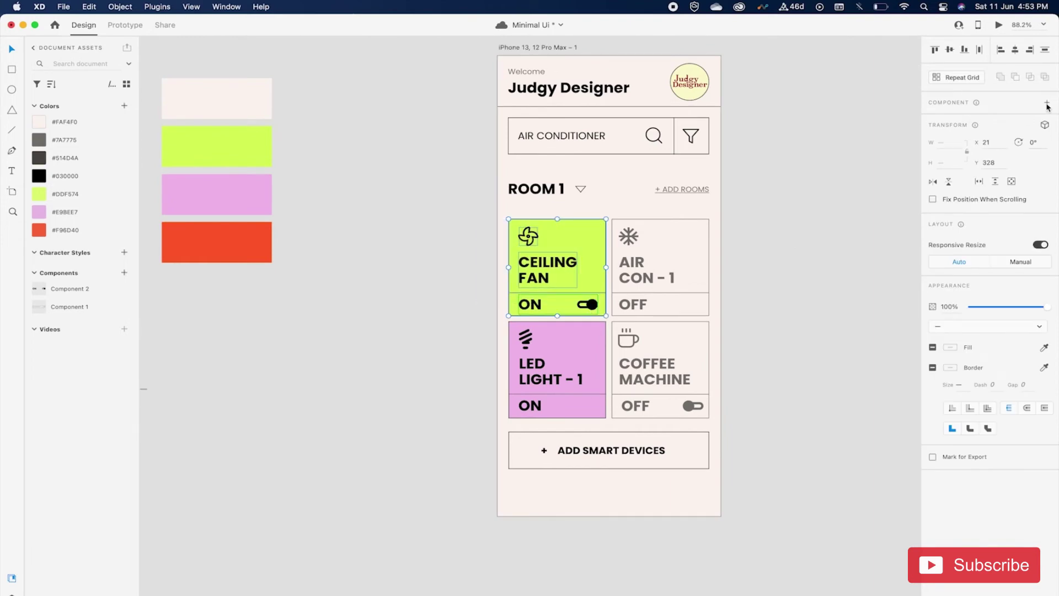
{"action": "left_click", "coordinate": [852, 194]}
{"action": "scroll", "coordinate": [644, 317], "scroll_direction": "up", "scroll_amount": 5}
{"action": "scroll", "coordinate": [795, 280], "scroll_direction": "down", "scroll_amount": 6}
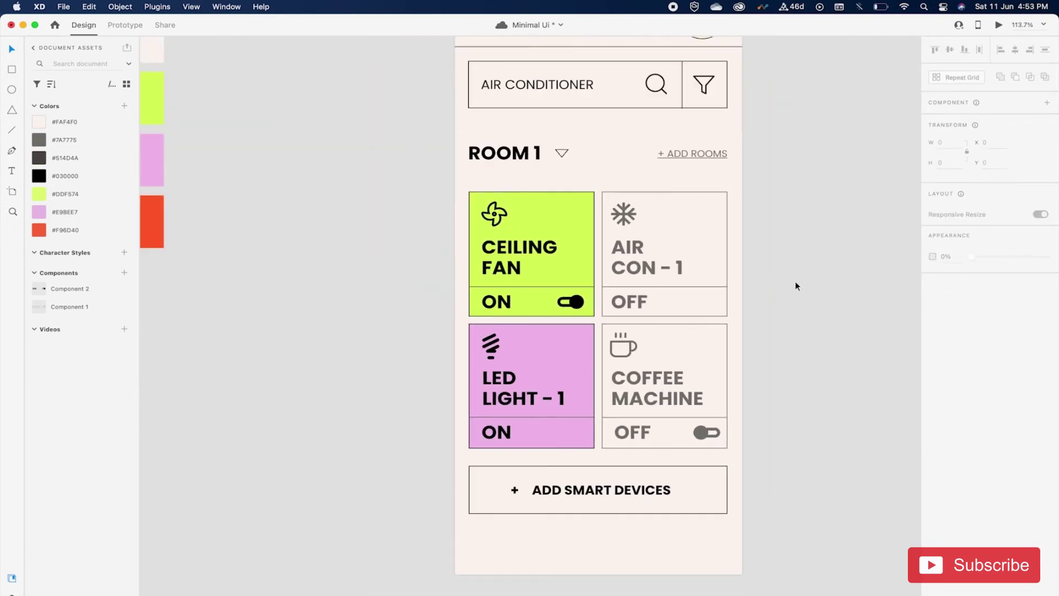
{"action": "scroll", "coordinate": [477, 256], "scroll_direction": "up", "scroll_amount": 4}
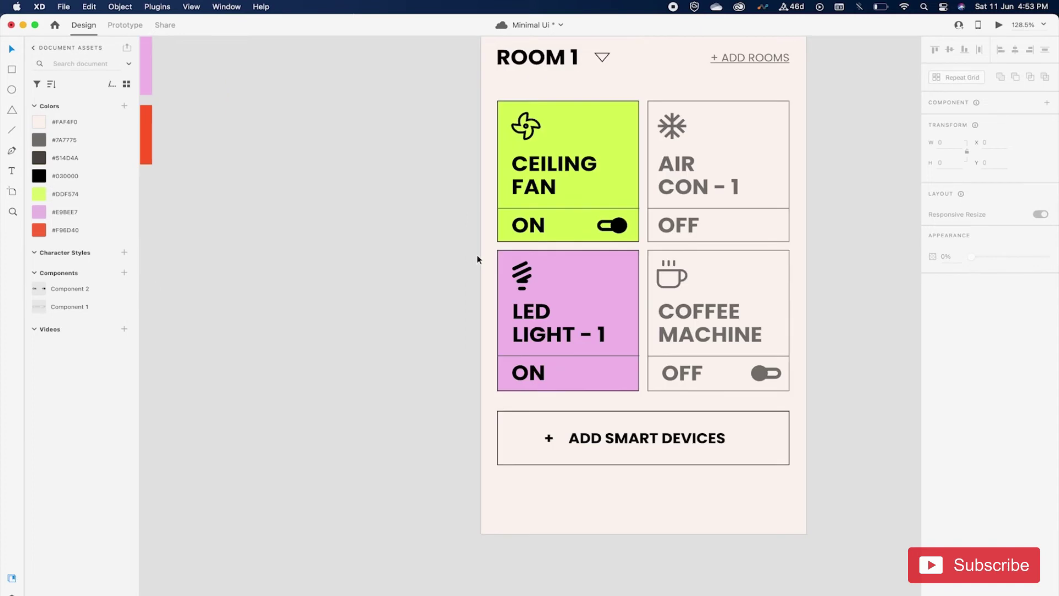
{"action": "scroll", "coordinate": [477, 254], "scroll_direction": "up", "scroll_amount": 2}
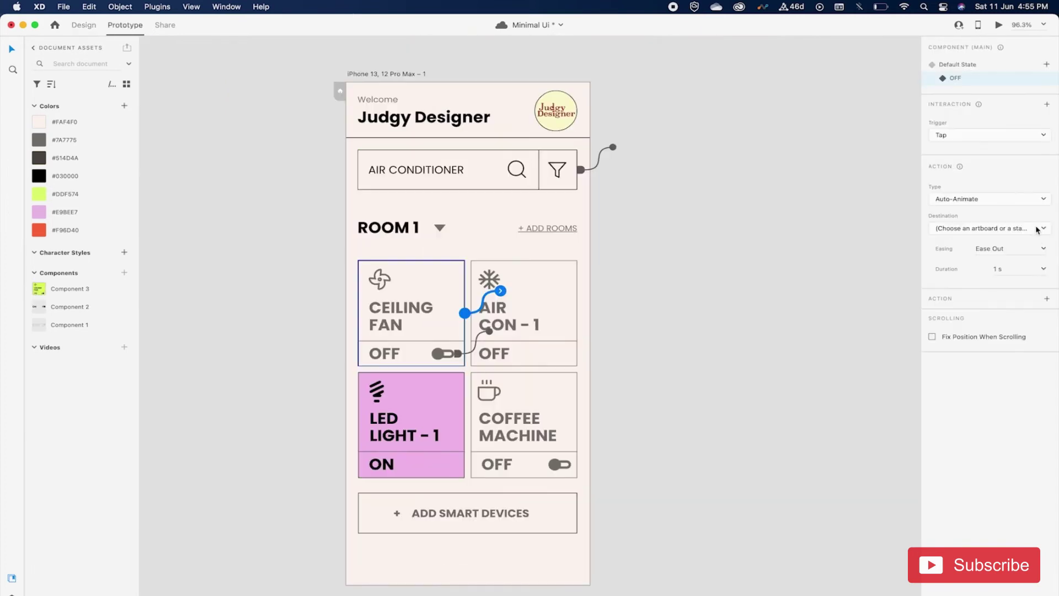
{"action": "left_click", "coordinate": [1035, 230]}
Step: Send the OFF state's tap to Default State and test the fan card toggle in Preview
{"action": "left_click", "coordinate": [1005, 246]}
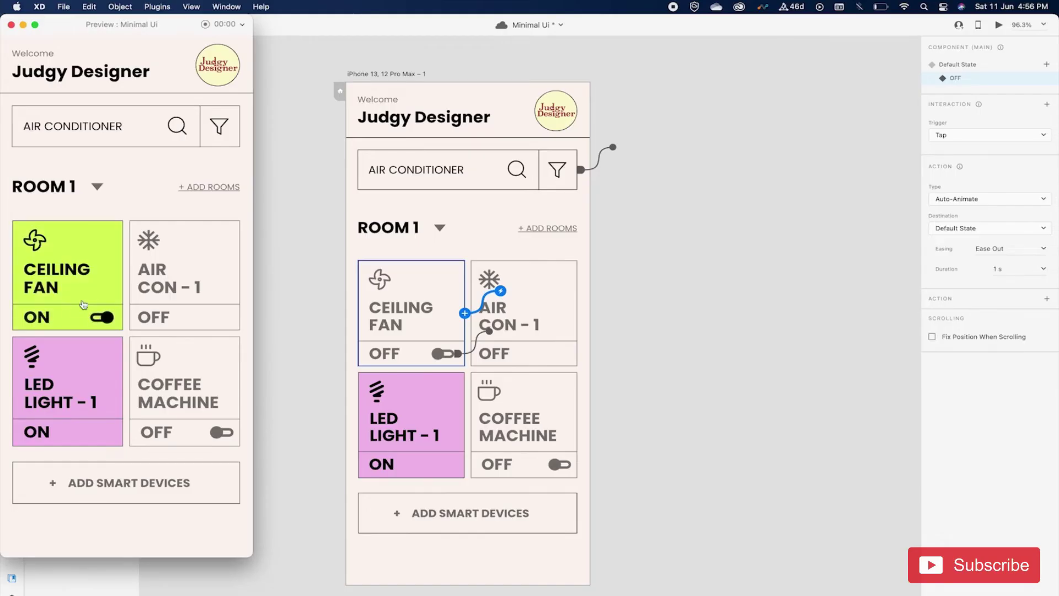
{"action": "left_click", "coordinate": [83, 303]}
{"action": "left_click", "coordinate": [83, 304]}
{"action": "left_click", "coordinate": [83, 303]}
{"action": "left_click", "coordinate": [82, 303]}
{"action": "left_click", "coordinate": [83, 304]}
{"action": "left_click", "coordinate": [83, 304]}
{"action": "left_click", "coordinate": [11, 25]}
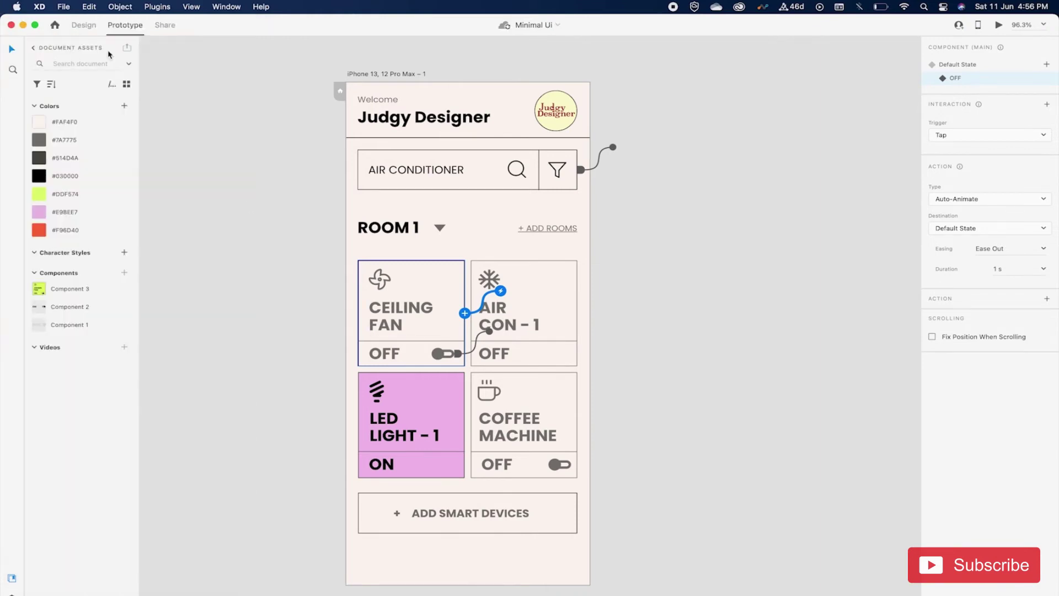
Step: Set the Default State's tap destination to the OFF state
{"action": "left_click", "coordinate": [84, 24]}
{"action": "left_click", "coordinate": [125, 25]}
{"action": "left_click", "coordinate": [976, 65]}
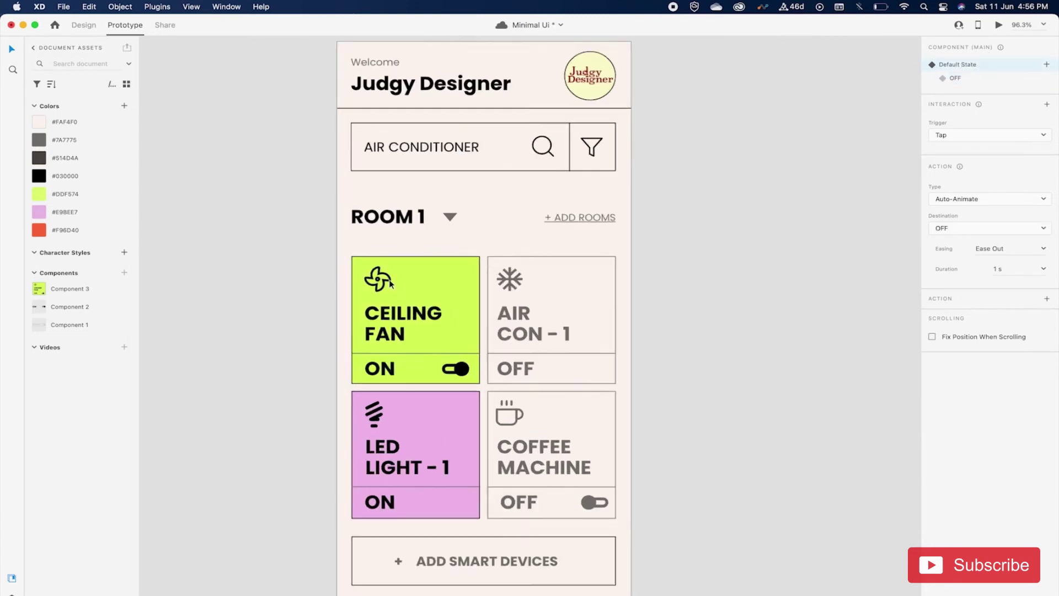
{"action": "scroll", "coordinate": [389, 283], "scroll_direction": "up", "scroll_amount": 3}
Step: Rotate the fan icon to 285° in the Ceiling Fan card's OFF state
{"action": "key", "text": "super+1"}
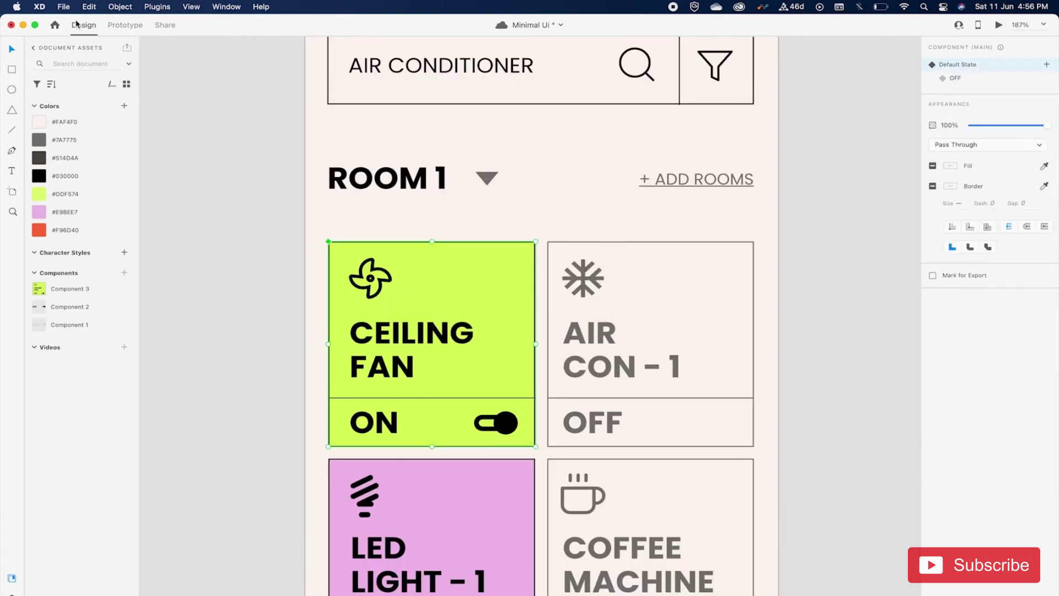
{"action": "double_click", "coordinate": [389, 283]}
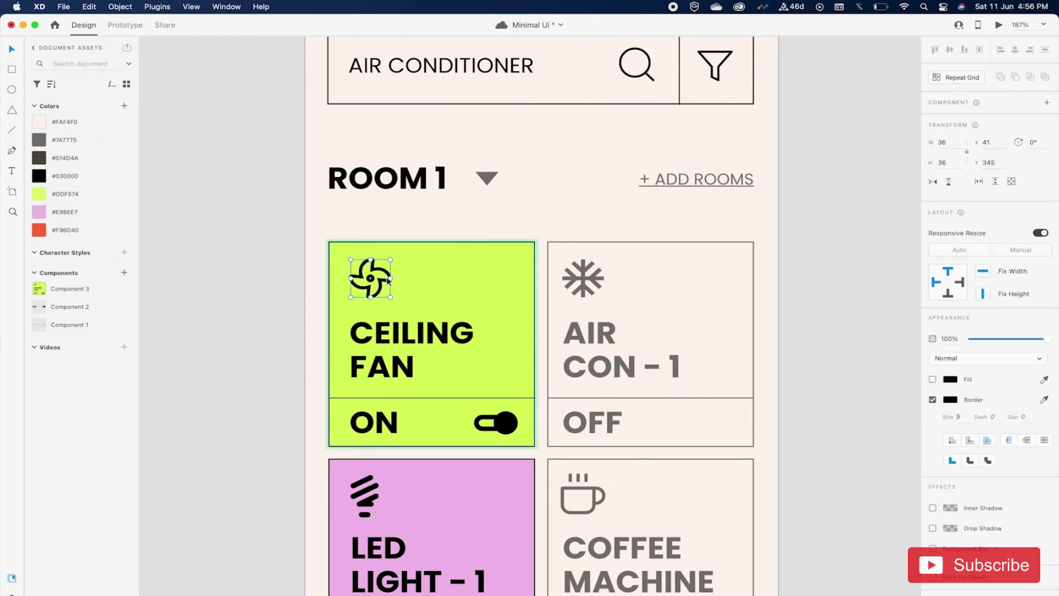
{"action": "left_click", "coordinate": [444, 288]}
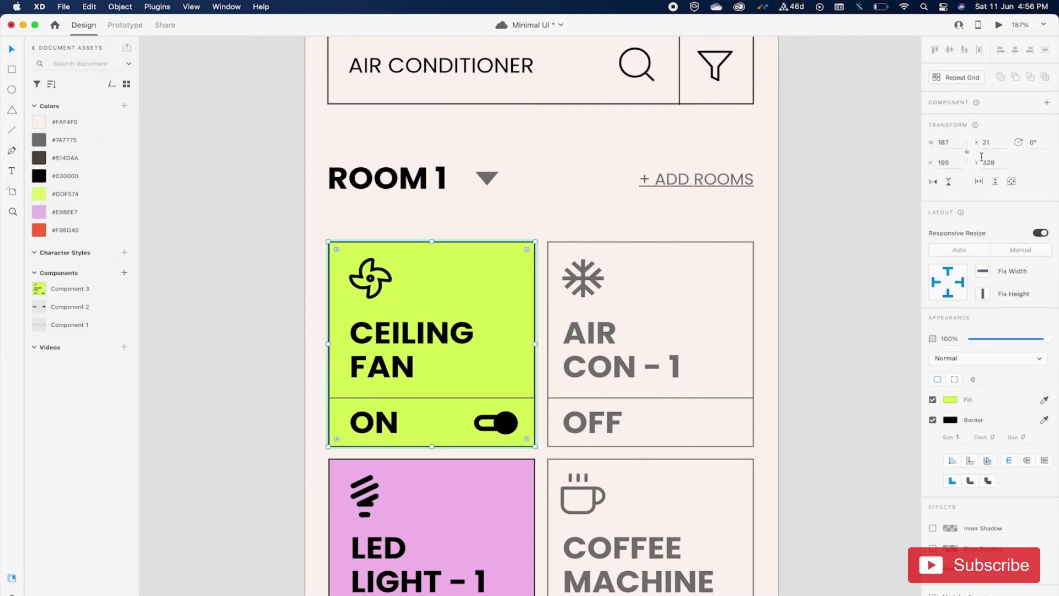
{"action": "left_click", "coordinate": [127, 26]}
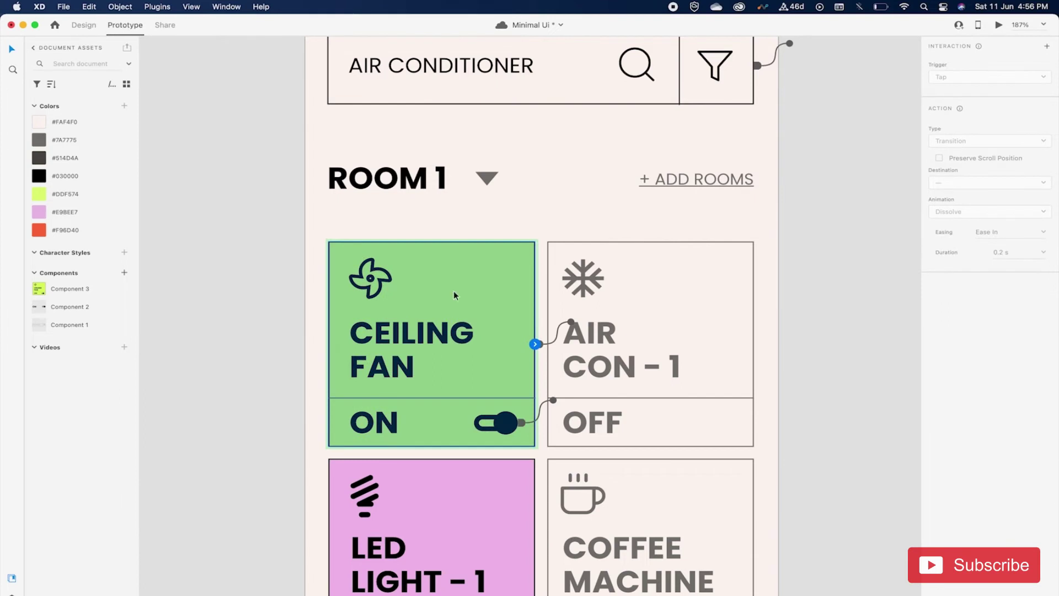
{"action": "left_click", "coordinate": [83, 25]}
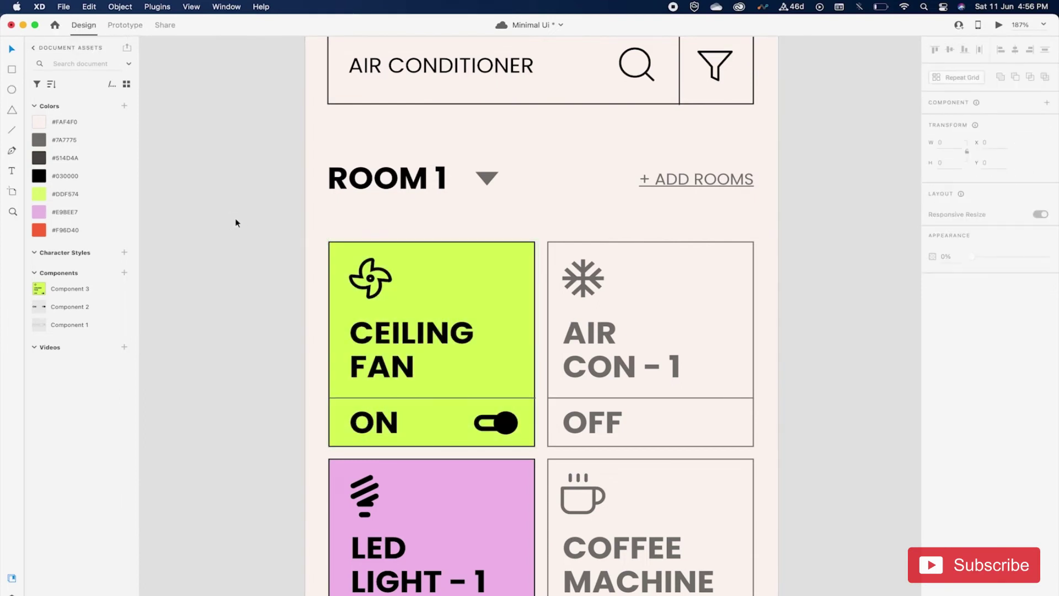
{"action": "left_click", "coordinate": [426, 257]}
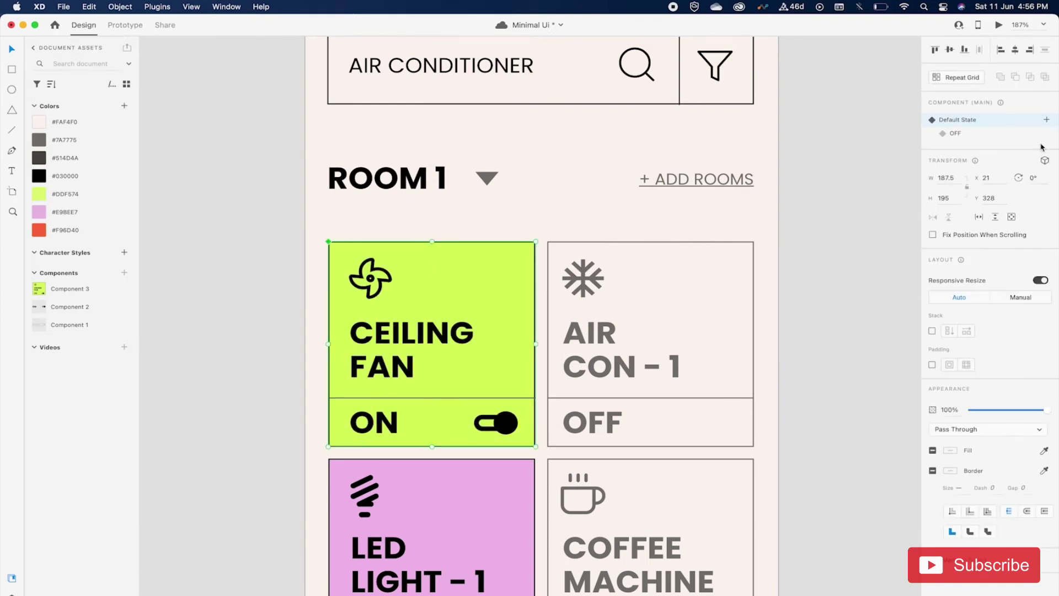
{"action": "left_click", "coordinate": [994, 134]}
{"action": "double_click", "coordinate": [392, 269]}
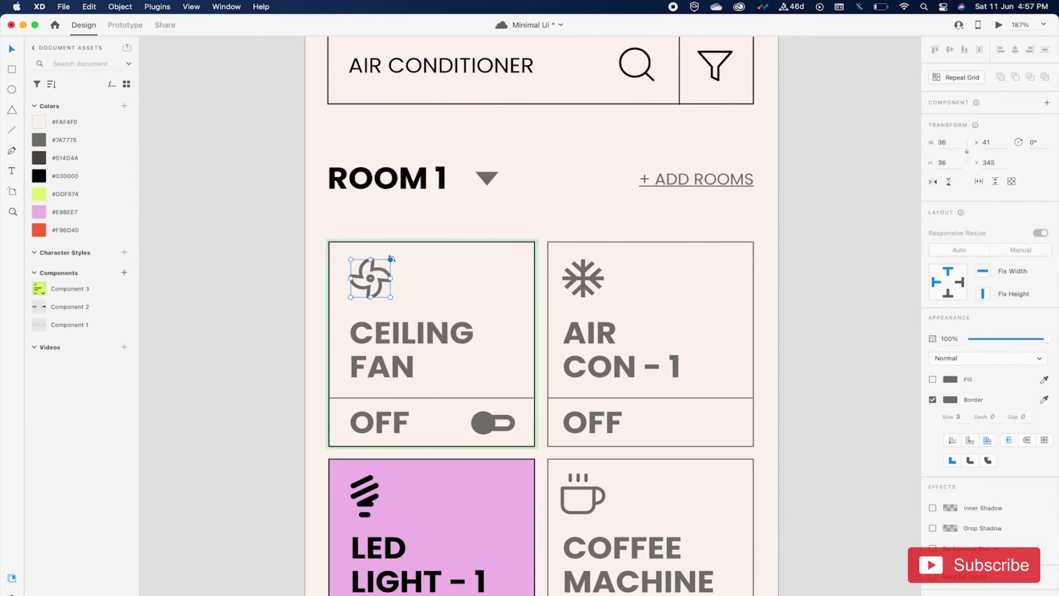
{"action": "left_click_drag", "start_coordinate": [391, 258], "coordinate": [354, 249]}
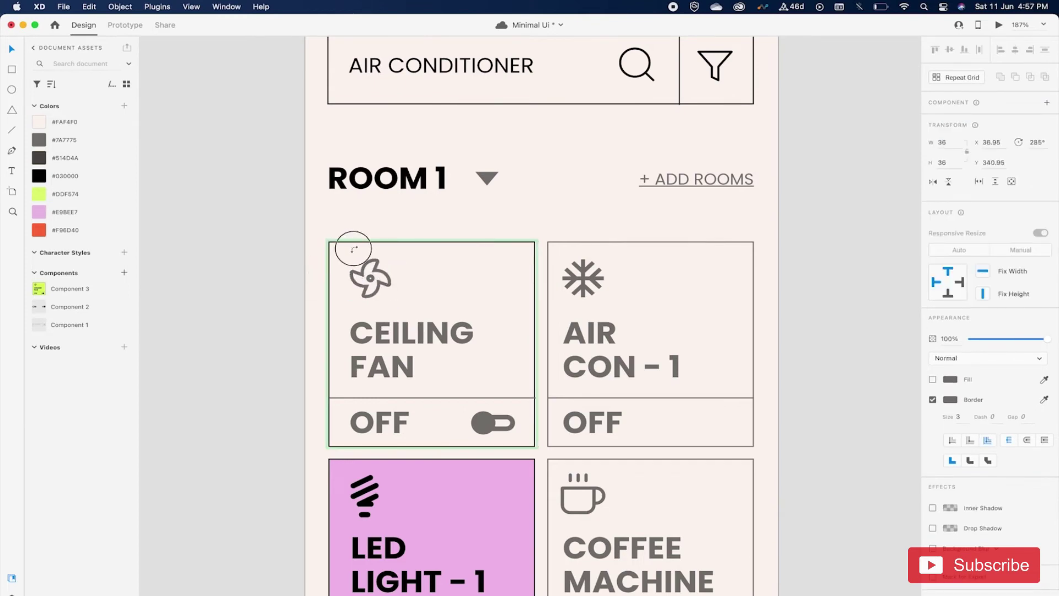
{"action": "key", "text": "Escape"}
Step: Toggle the Ceiling Fan card ON and OFF repeatedly in the prototype preview, then close it
{"action": "left_click", "coordinate": [422, 275]}
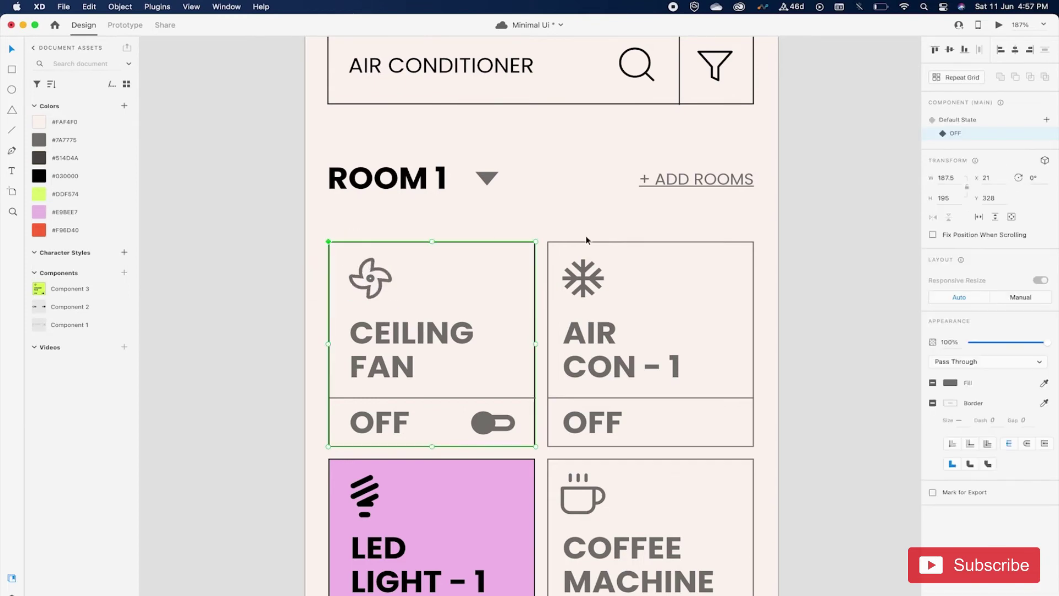
{"action": "left_click", "coordinate": [997, 29]}
{"action": "left_click", "coordinate": [101, 288]}
{"action": "left_click", "coordinate": [101, 287]}
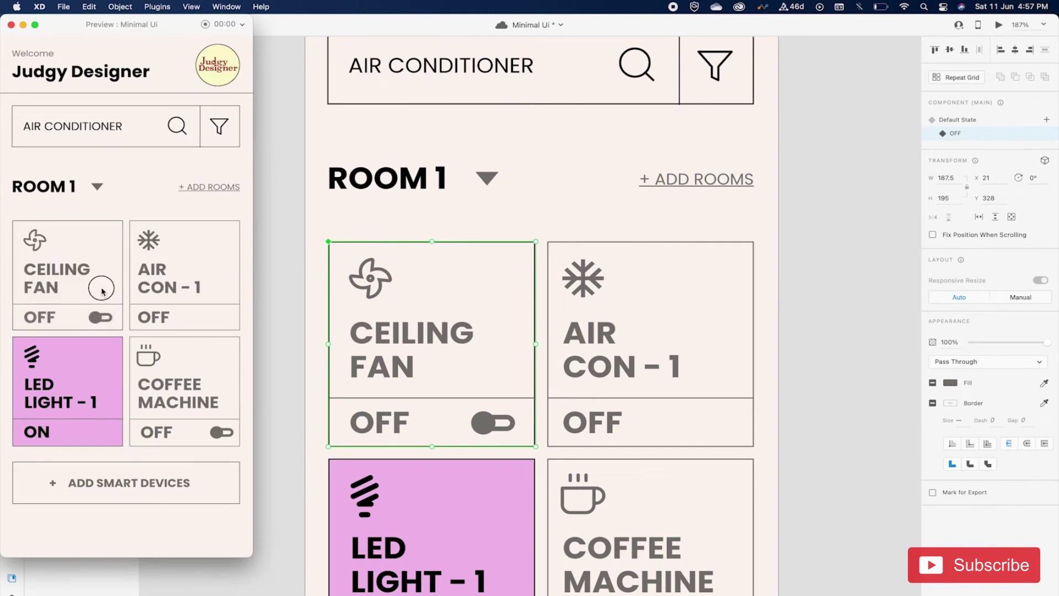
{"action": "left_click", "coordinate": [101, 289]}
{"action": "left_click", "coordinate": [102, 289]}
{"action": "left_click", "coordinate": [102, 289]}
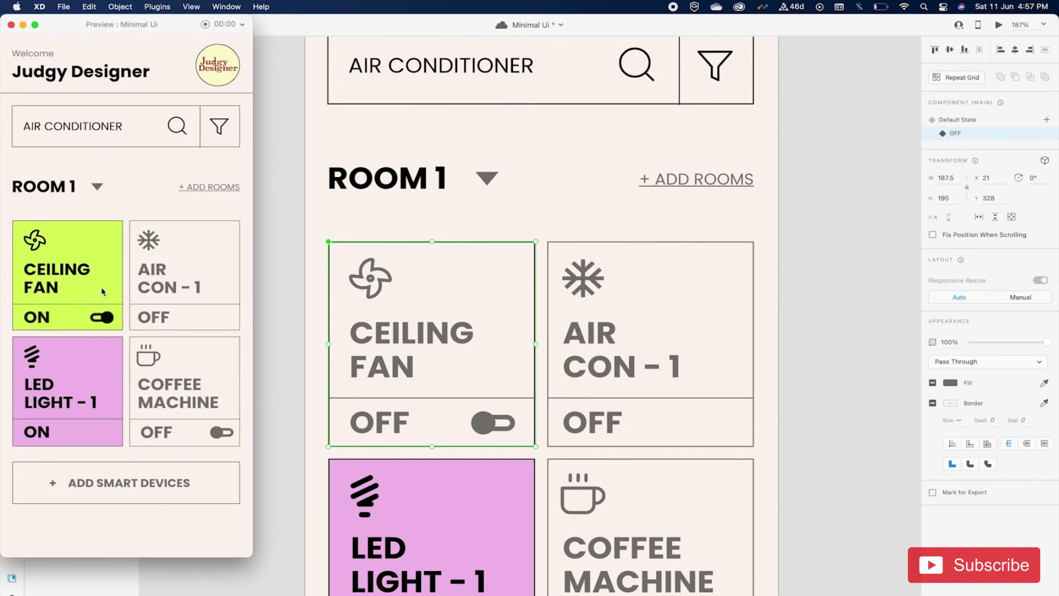
{"action": "left_click", "coordinate": [102, 291]}
{"action": "left_click", "coordinate": [102, 290]}
{"action": "left_click", "coordinate": [11, 25]}
{"action": "key", "text": "super+0"}
Step: Duplicate the home screen artboard beside the original
{"action": "left_click", "coordinate": [410, 97]}
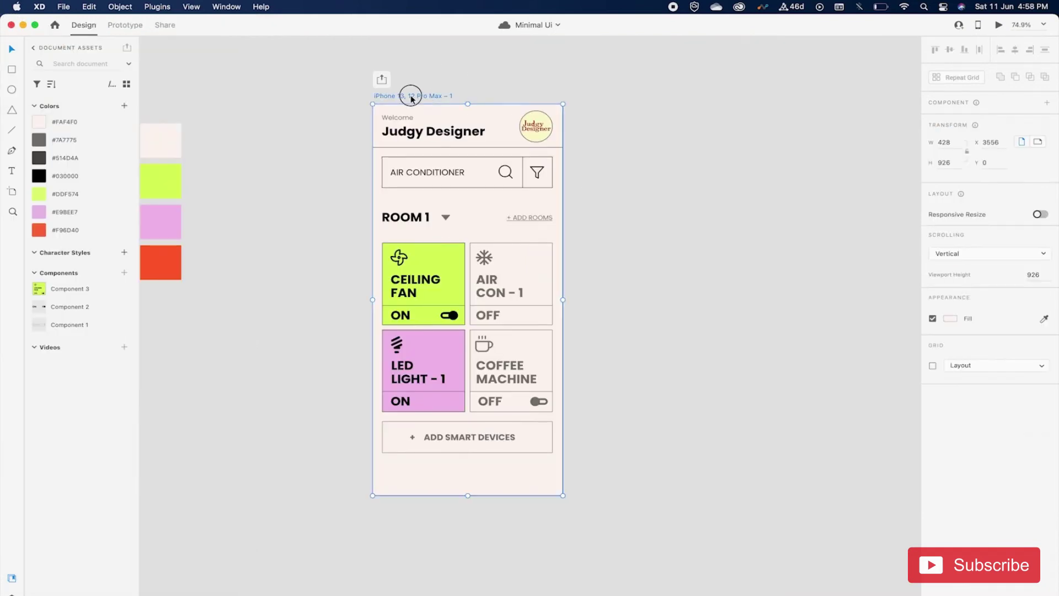
{"action": "left_click_drag", "start_coordinate": [411, 98], "coordinate": [632, 95]}
{"action": "scroll", "coordinate": [665, 230], "scroll_direction": "right", "scroll_amount": 5}
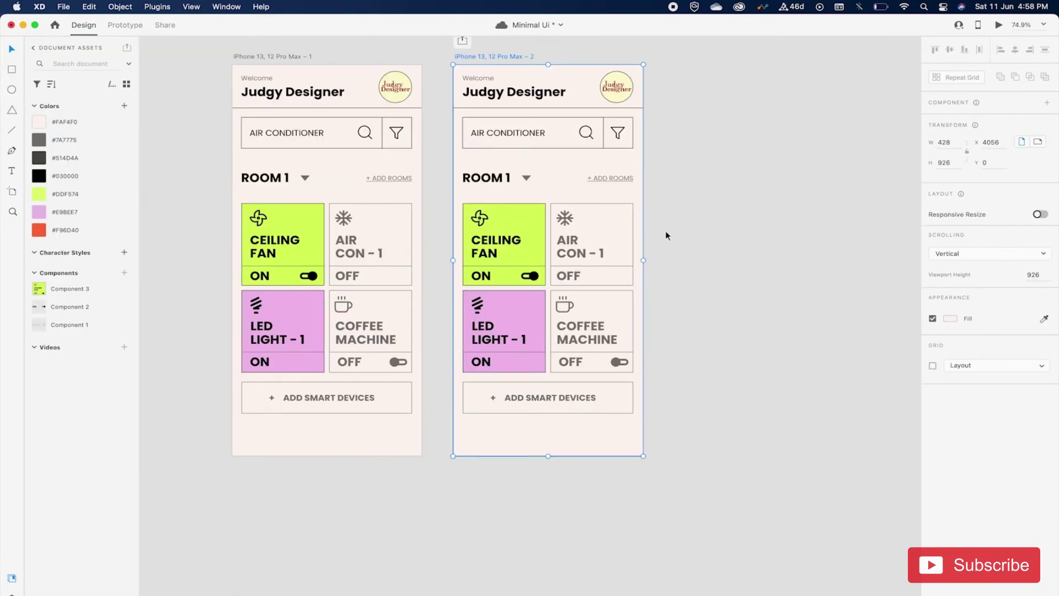
Step: Shift the lower card rows down and fill the 04/05 time-picker bar lime #DDF574
{"action": "left_click_drag", "start_coordinate": [660, 424], "coordinate": [457, 297]}
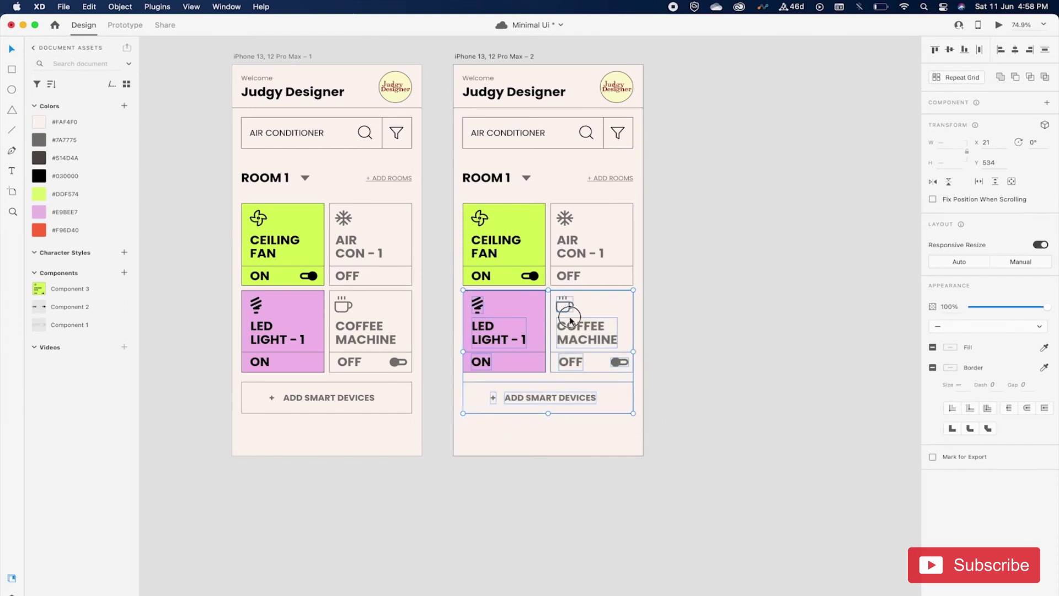
{"action": "left_click_drag", "start_coordinate": [570, 318], "coordinate": [574, 347]}
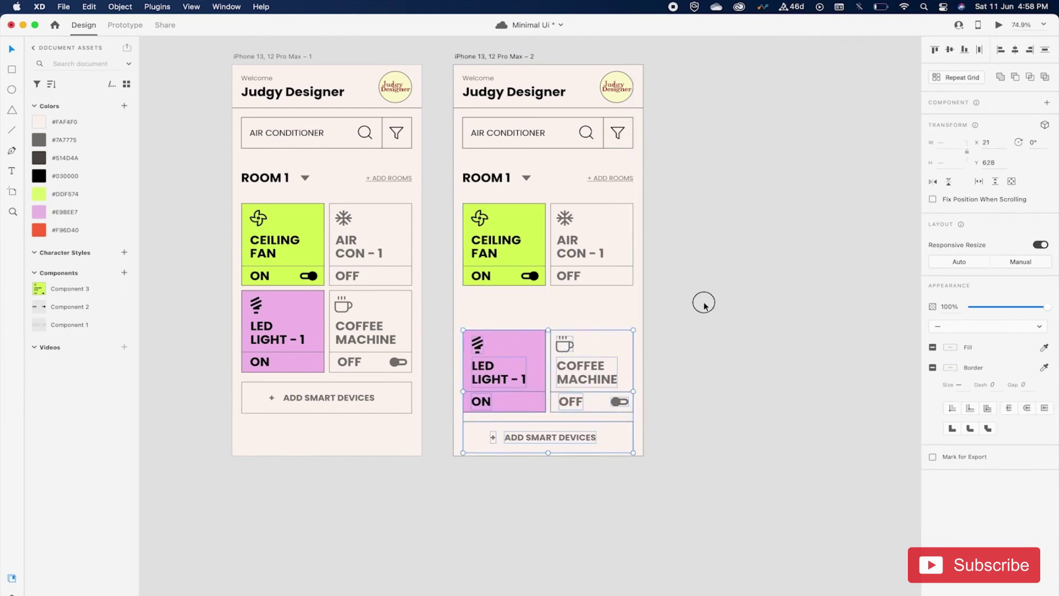
{"action": "left_click", "coordinate": [704, 304]}
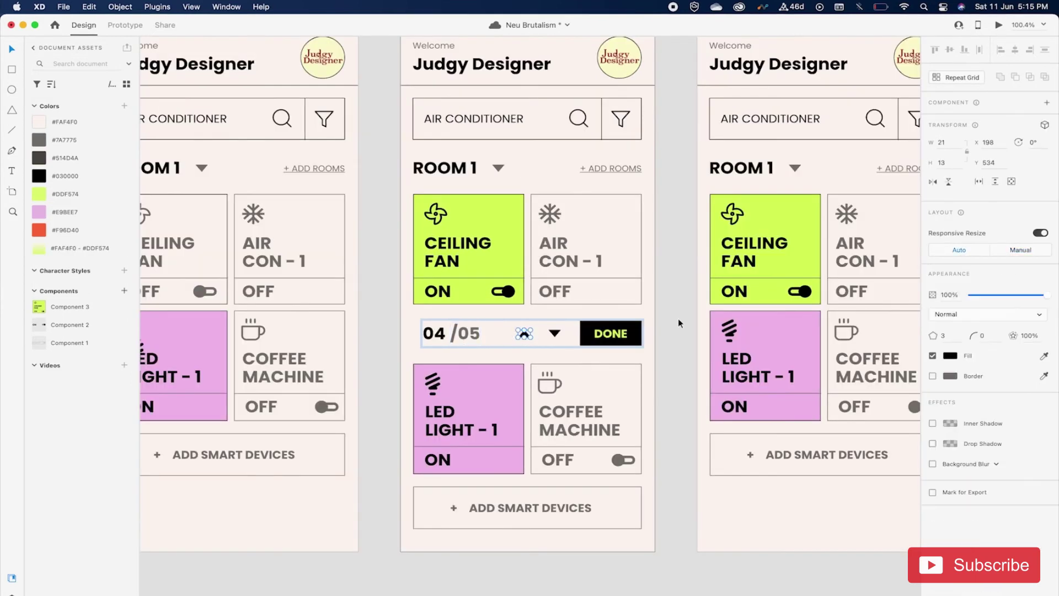
{"action": "left_click", "coordinate": [500, 334]}
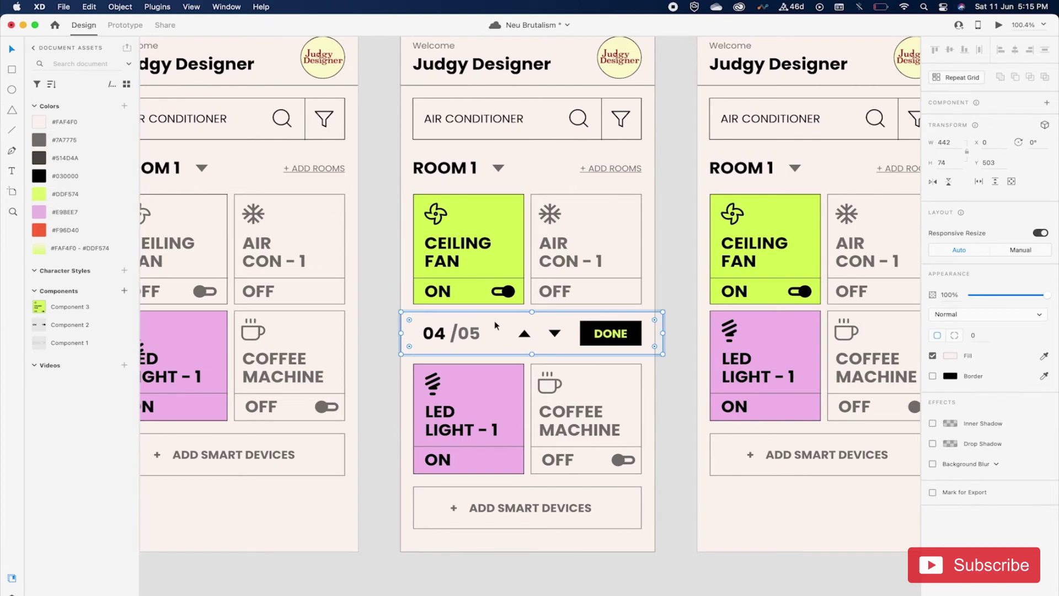
{"action": "left_click", "coordinate": [65, 194]}
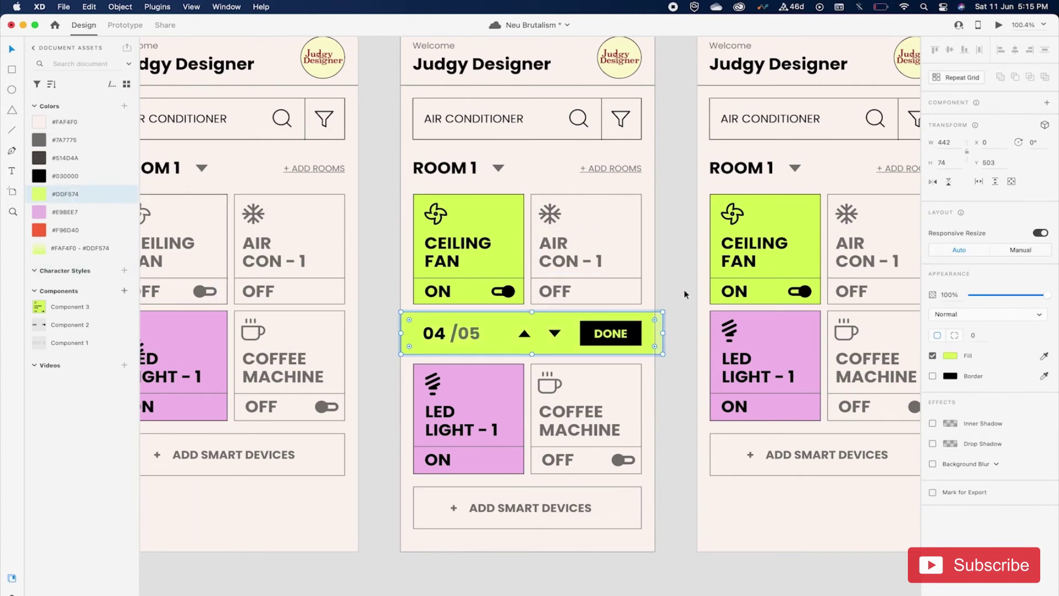
Step: Copy the lime bar upward over the ON/OFF row and give it the #FAF4F0–#DDF574 gradient
{"action": "double_click", "coordinate": [615, 326]}
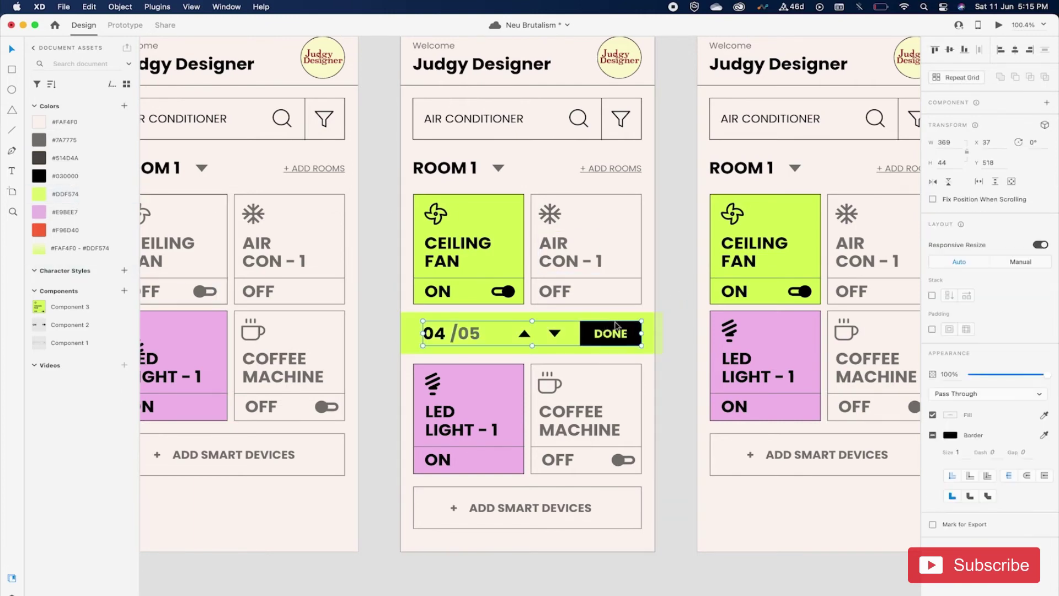
{"action": "left_click", "coordinate": [654, 321]}
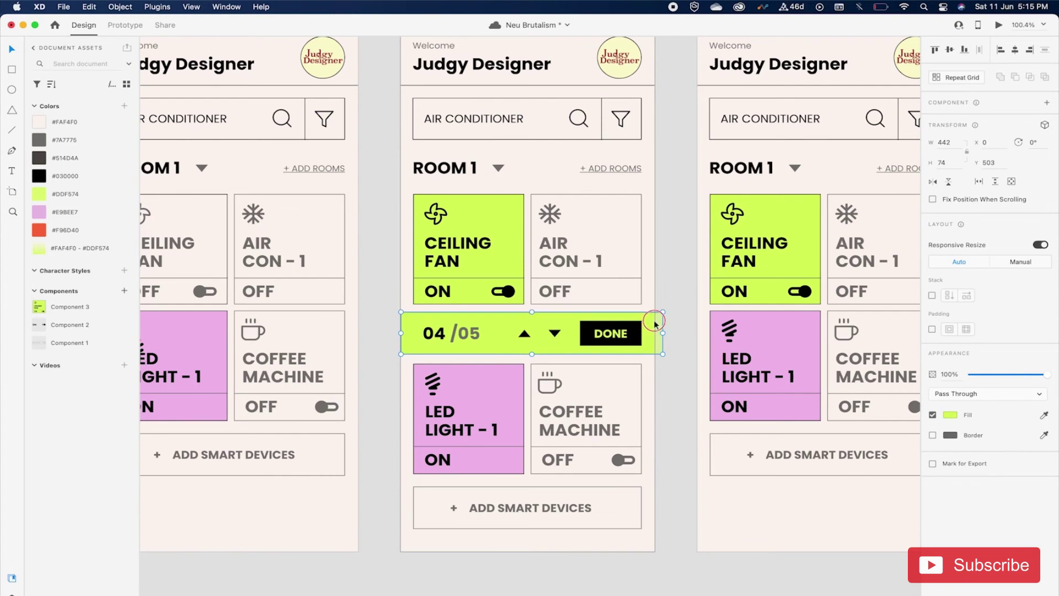
{"action": "mouse_move", "coordinate": [655, 322]}
{"action": "left_mouse_down"}
{"action": "mouse_move", "coordinate": [655, 275]}
{"action": "mouse_move", "coordinate": [646, 292]}
{"action": "left_mouse_up"}
{"action": "scroll", "coordinate": [643, 295], "scroll_direction": "up", "scroll_amount": 5}
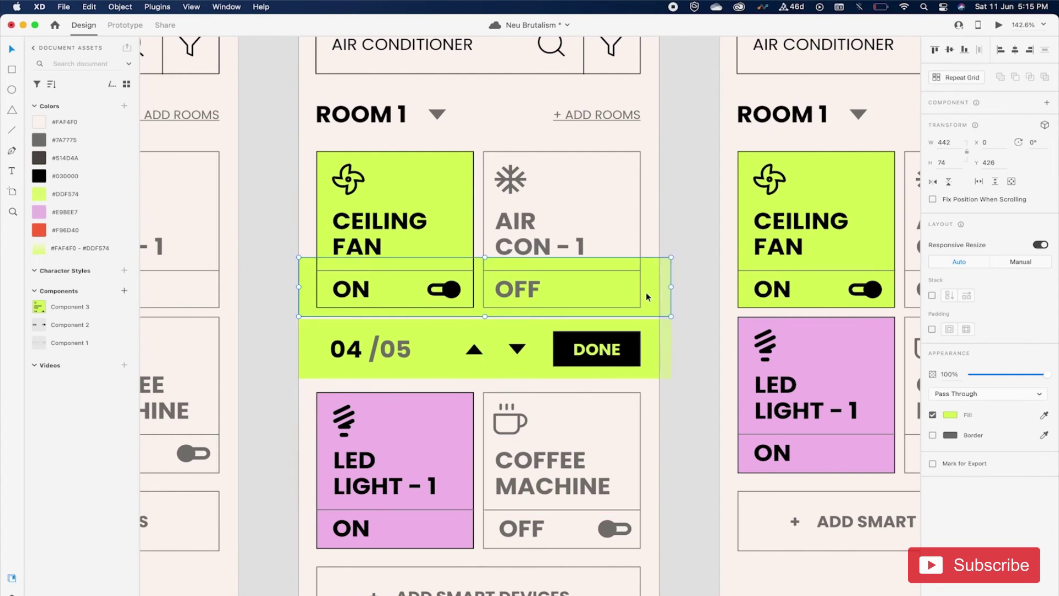
{"action": "key", "text": "Down"}
{"action": "key", "text": "Down"}
{"action": "key", "text": "Down"}
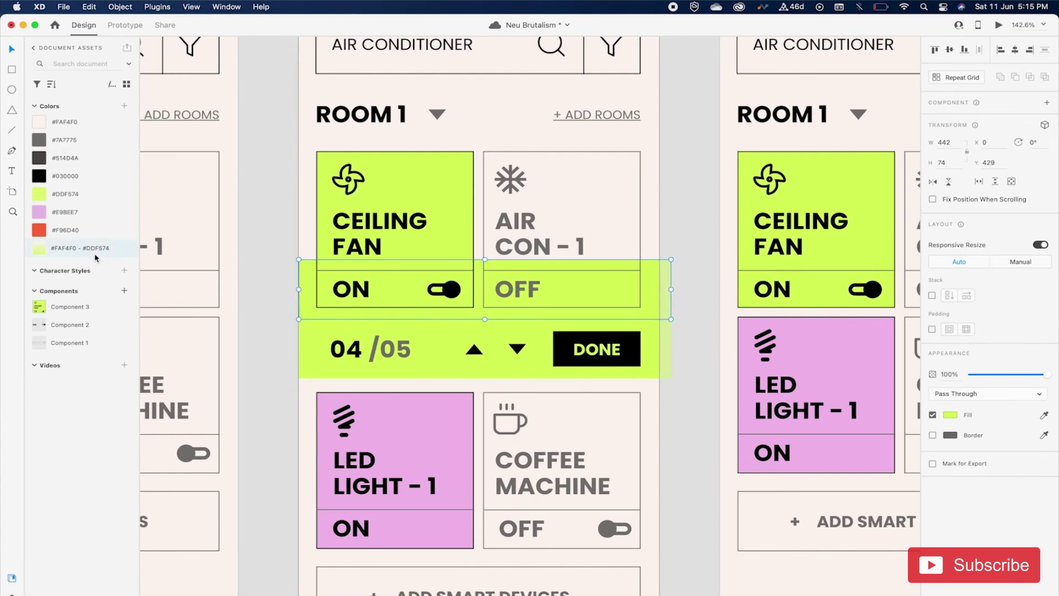
{"action": "left_click", "coordinate": [94, 249]}
Step: Select the gradient strip together with the 04/05 DONE bar as one group
{"action": "left_click", "coordinate": [676, 314]}
{"action": "left_click", "coordinate": [656, 299]}
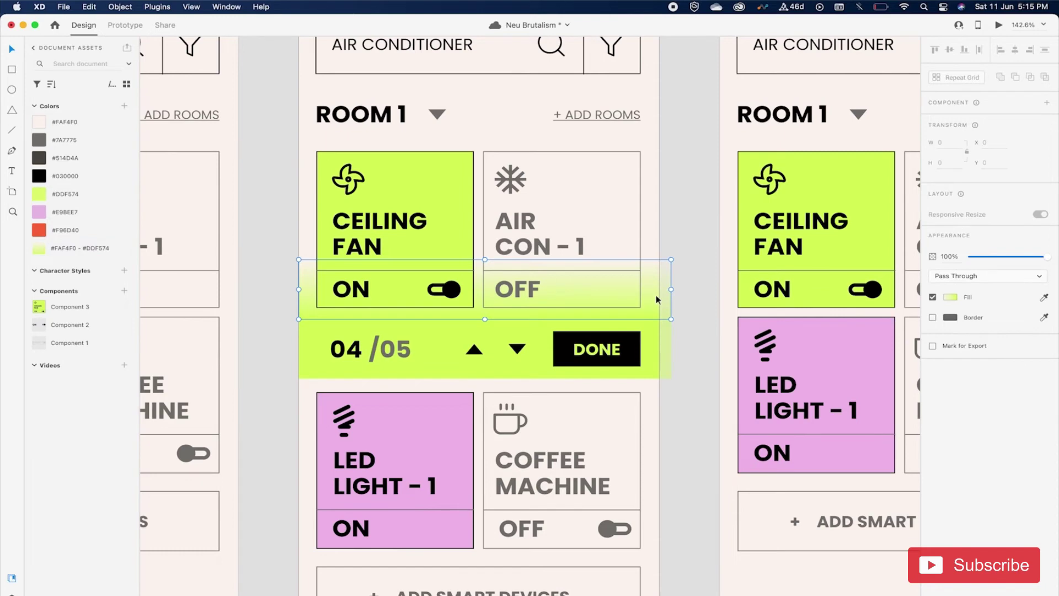
{"action": "left_click", "coordinate": [645, 329]}
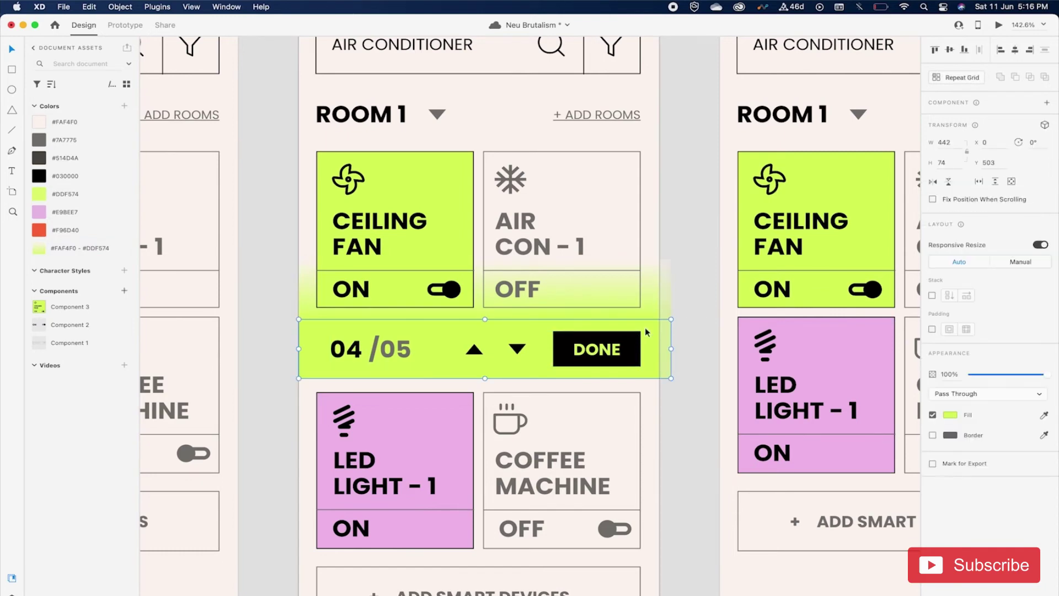
{"action": "left_click", "coordinate": [654, 301]}
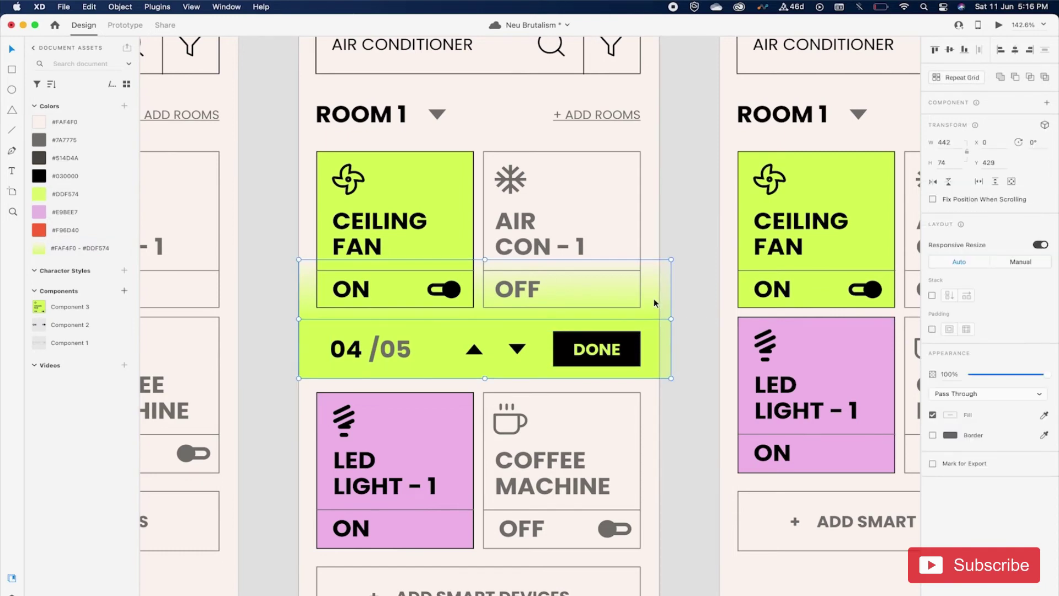
{"action": "left_click", "coordinate": [692, 302]}
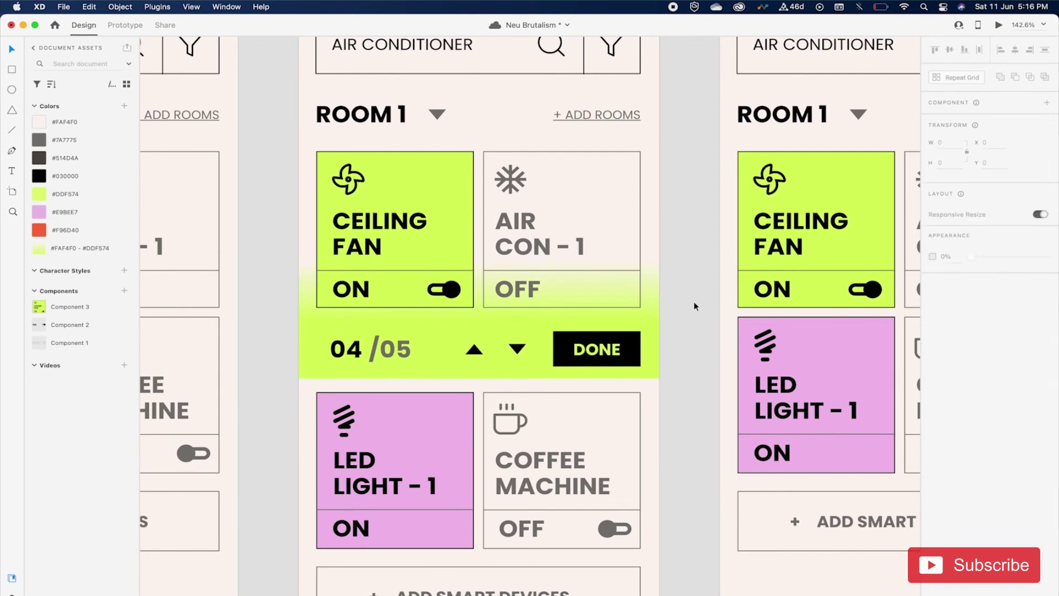
{"action": "left_click", "coordinate": [646, 315]}
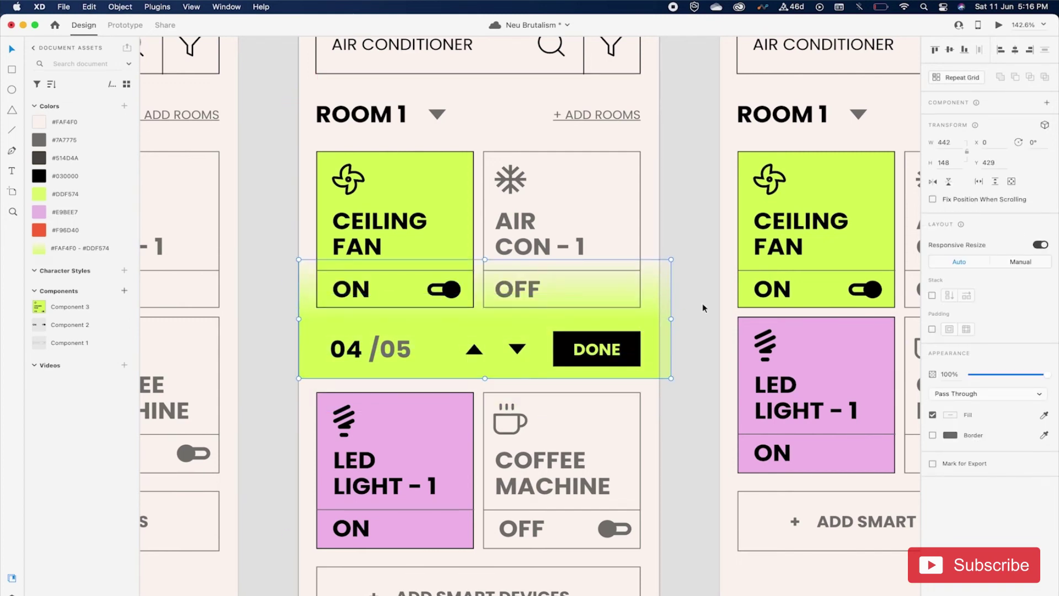
{"action": "double_click", "coordinate": [601, 356]}
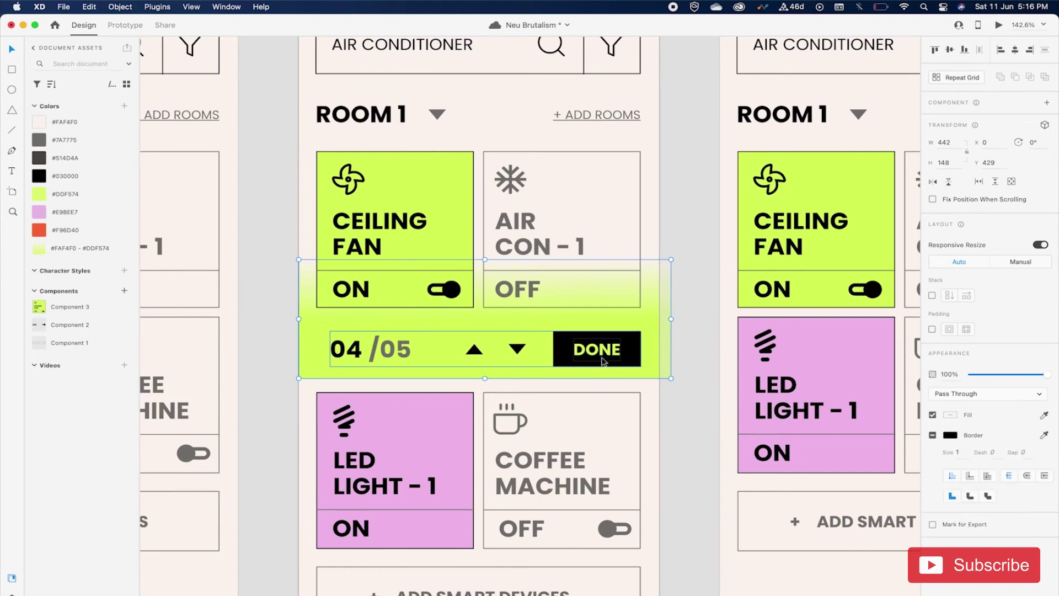
{"action": "left_click", "coordinate": [639, 322]}
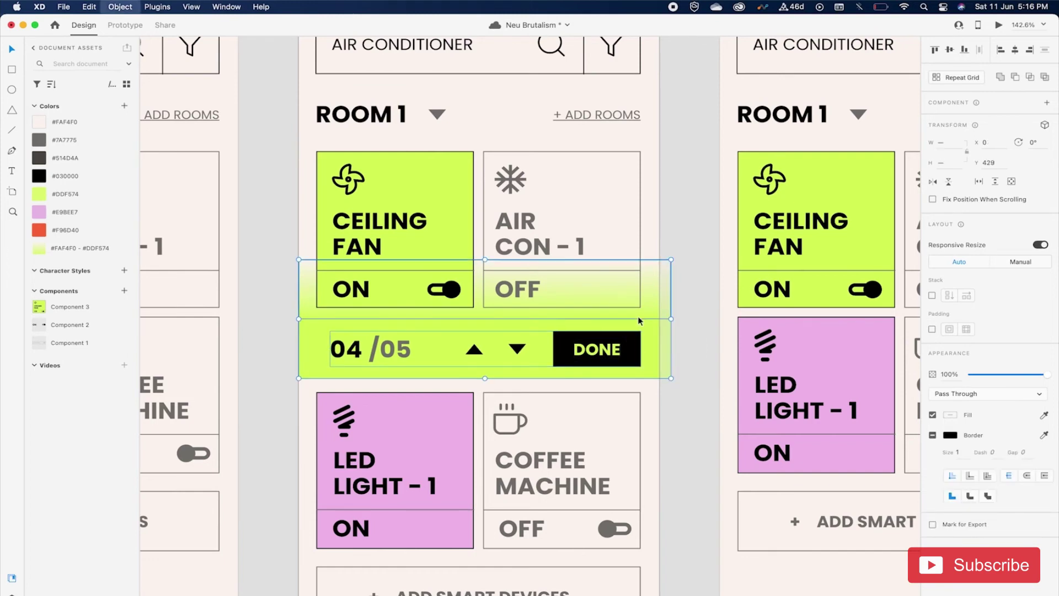
{"action": "left_click", "coordinate": [703, 319]}
Step: Undo the hidden OFF label so it shows again on the AIR CON - 1 card
{"action": "scroll", "coordinate": [703, 319], "scroll_direction": "down", "scroll_amount": 5}
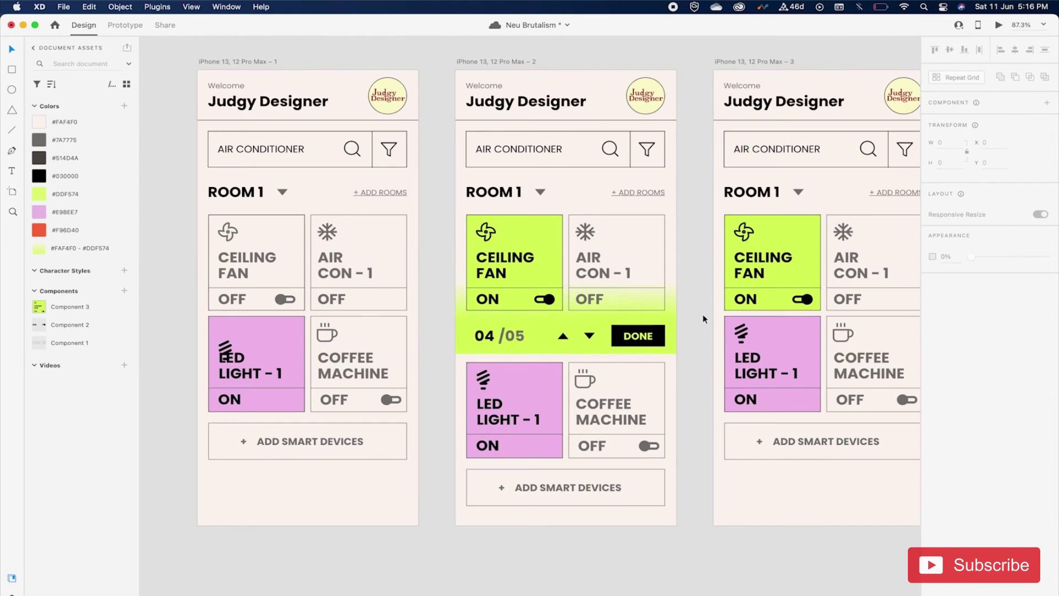
{"action": "left_click", "coordinate": [683, 324]}
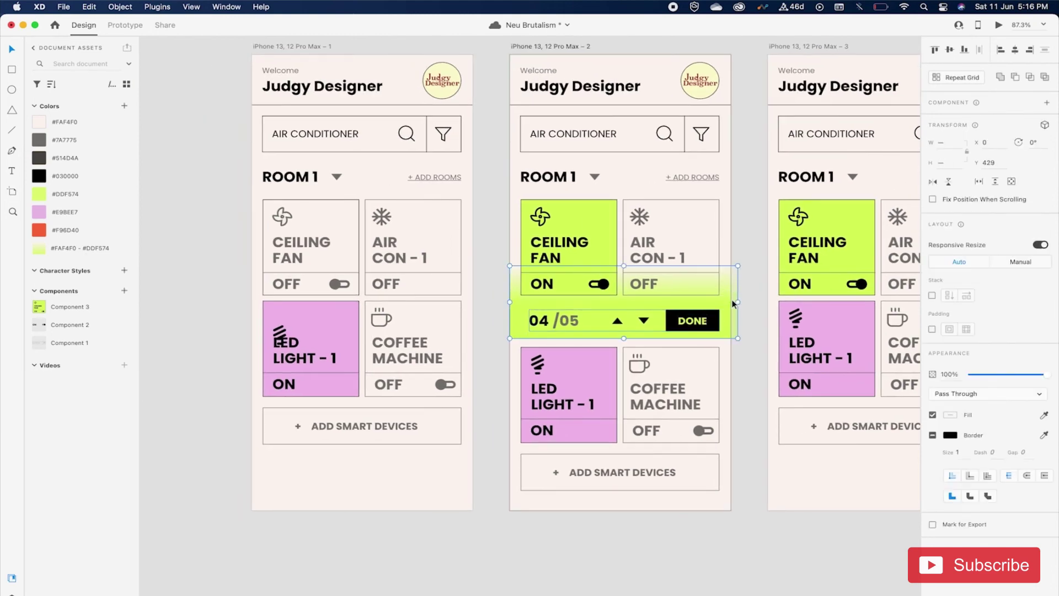
{"action": "left_click", "coordinate": [756, 252]}
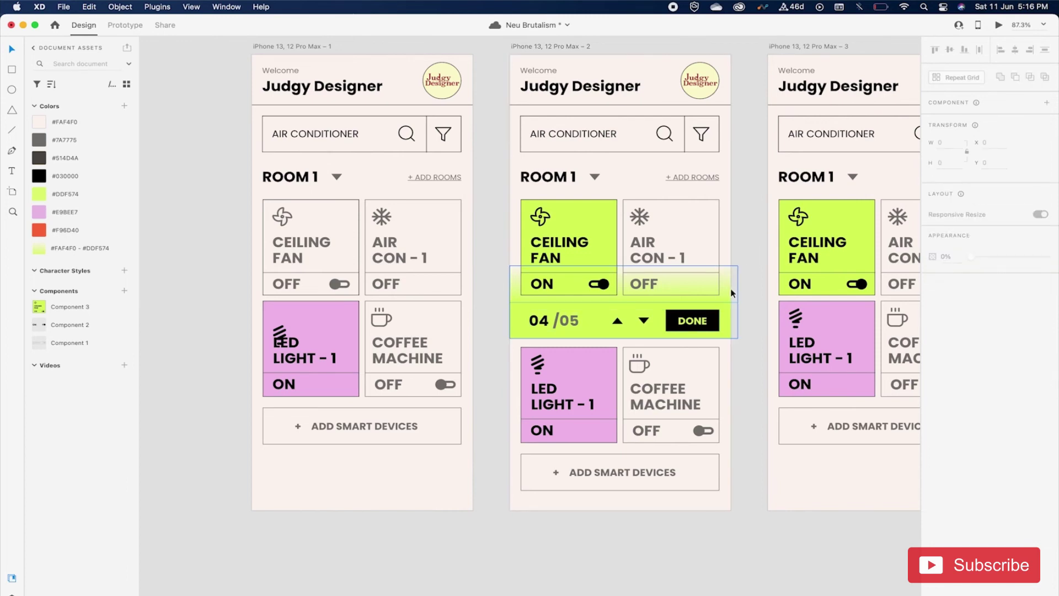
{"action": "left_click", "coordinate": [717, 254]}
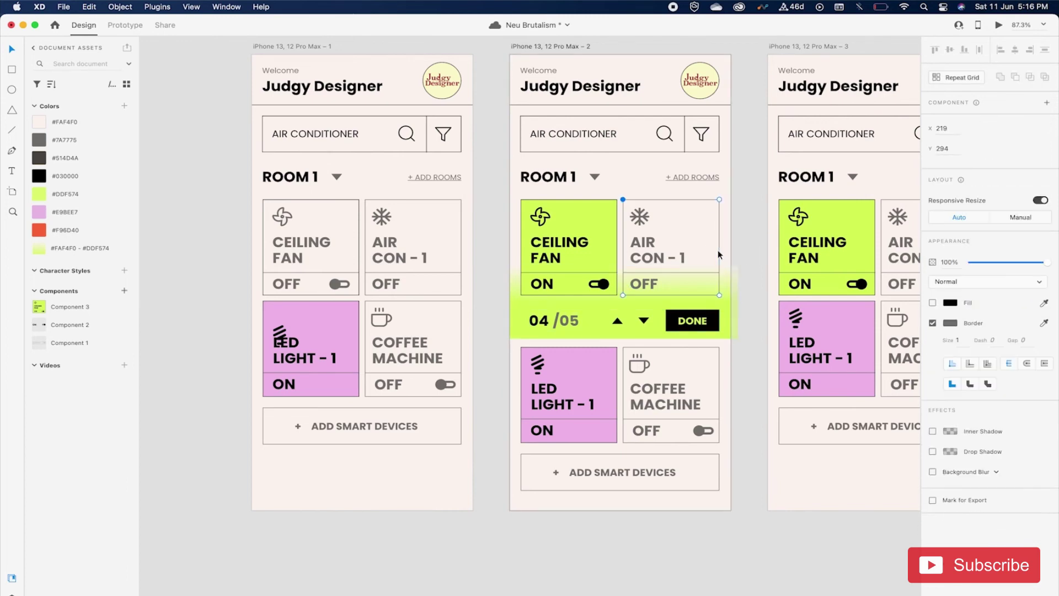
{"action": "left_click", "coordinate": [88, 123]}
{"action": "left_click", "coordinate": [933, 303]}
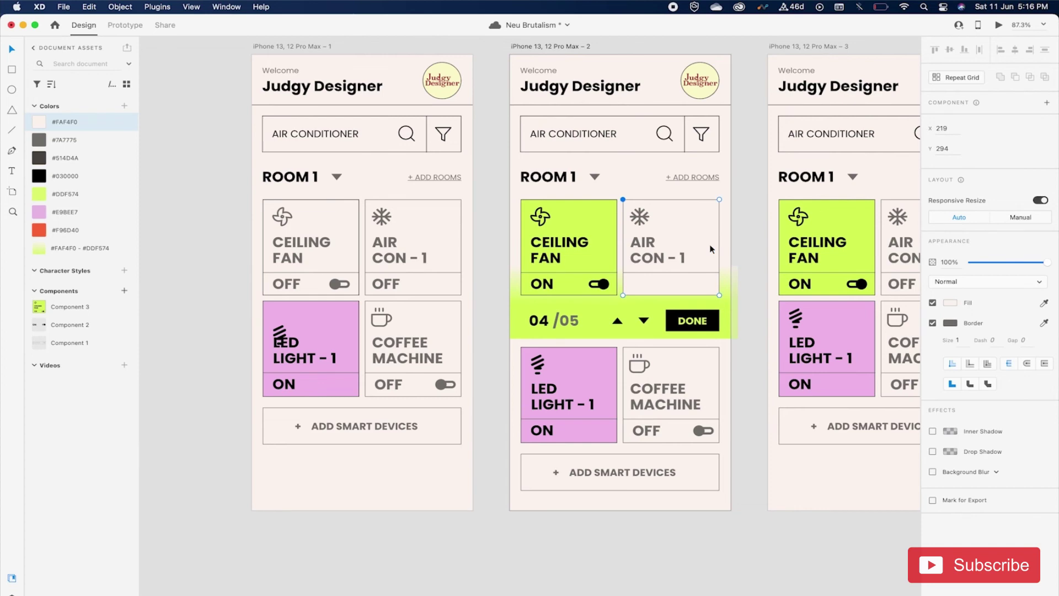
{"action": "key", "text": "super+comma"}
Step: Select the green time-picker band on the second screen for copying
{"action": "left_click", "coordinate": [753, 270]}
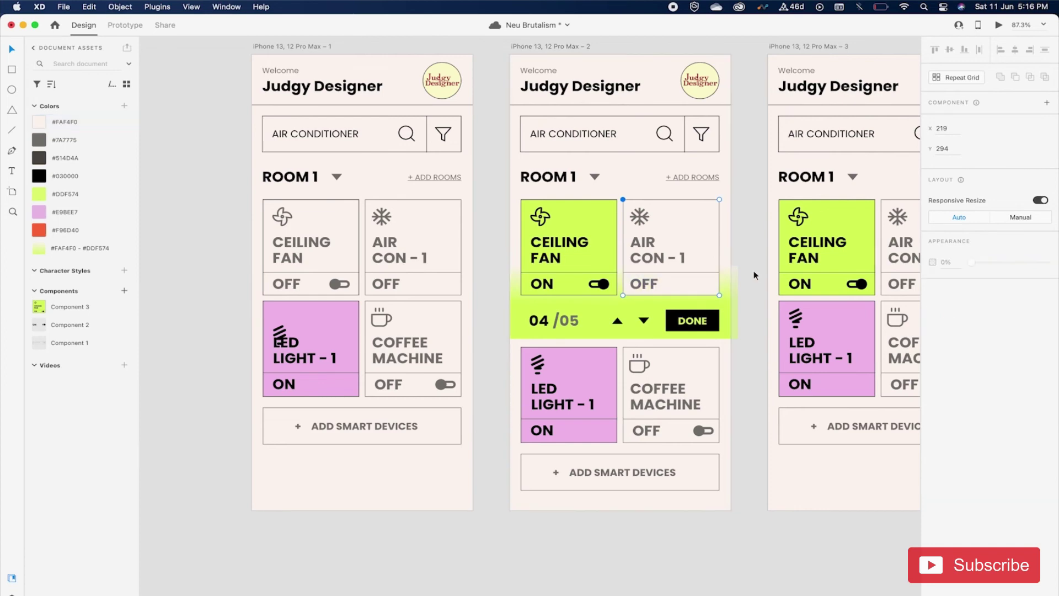
{"action": "scroll", "coordinate": [754, 259], "scroll_direction": "right", "scroll_amount": 2}
{"action": "scroll", "coordinate": [751, 240], "scroll_direction": "right", "scroll_amount": 1}
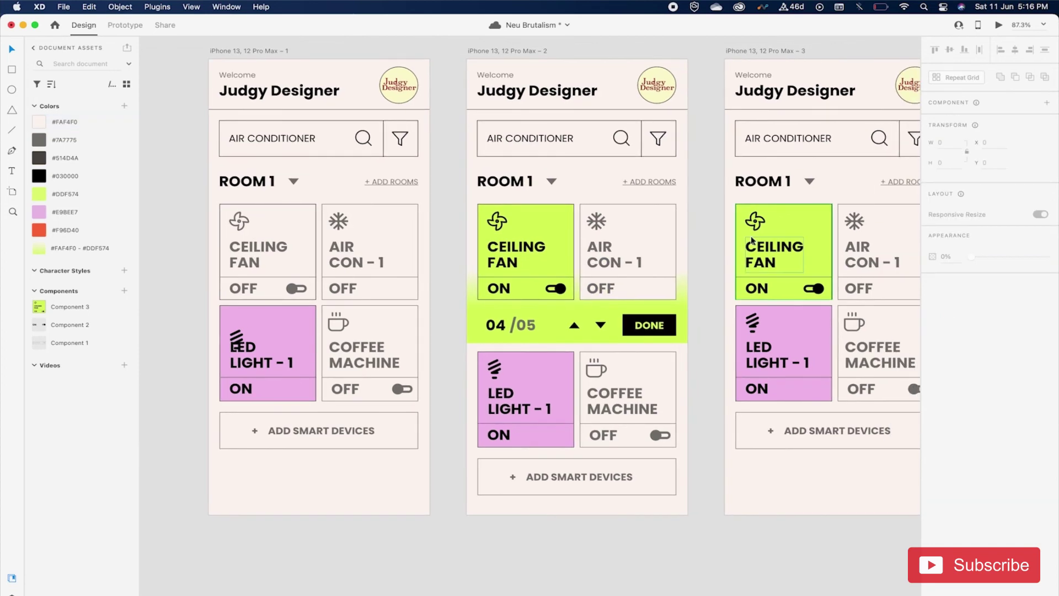
{"action": "scroll", "coordinate": [751, 240], "scroll_direction": "right", "scroll_amount": 2}
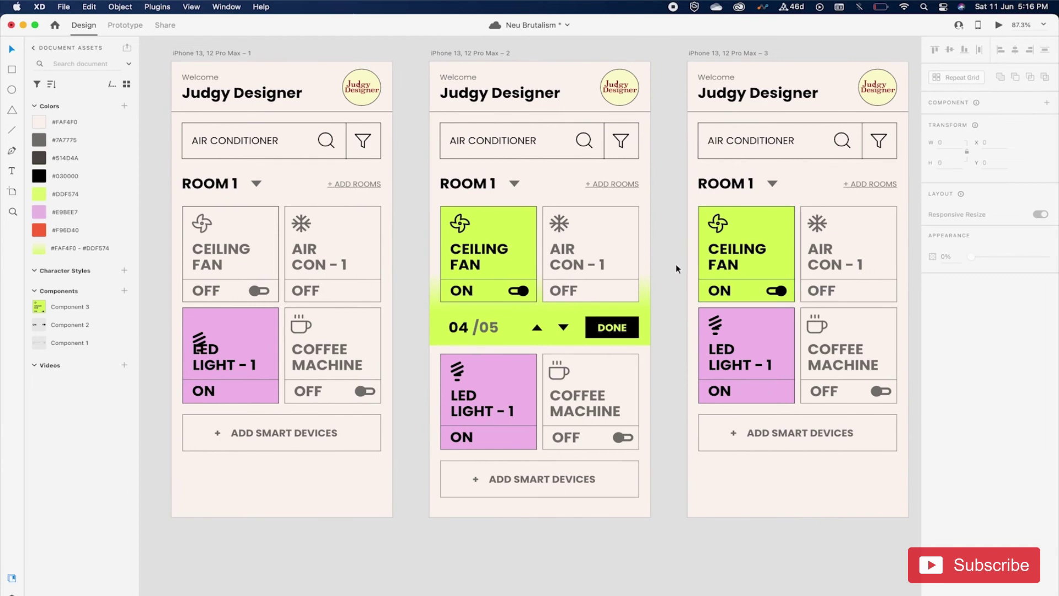
{"action": "scroll", "coordinate": [676, 263], "scroll_direction": "down", "scroll_amount": 2}
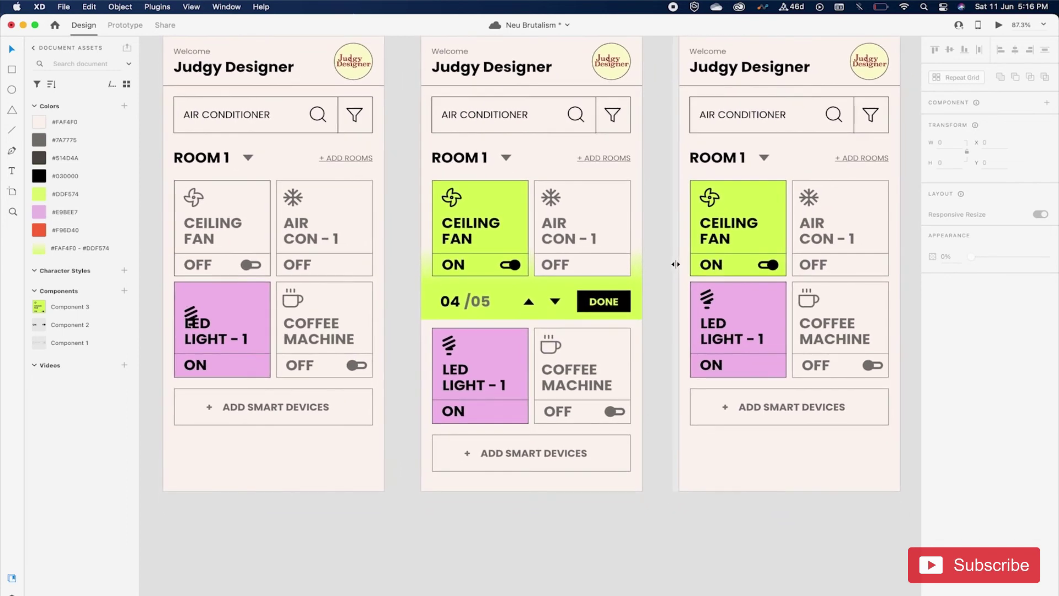
{"action": "scroll", "coordinate": [659, 293], "scroll_direction": "left", "scroll_amount": 2}
{"action": "scroll", "coordinate": [659, 292], "scroll_direction": "up", "scroll_amount": 1}
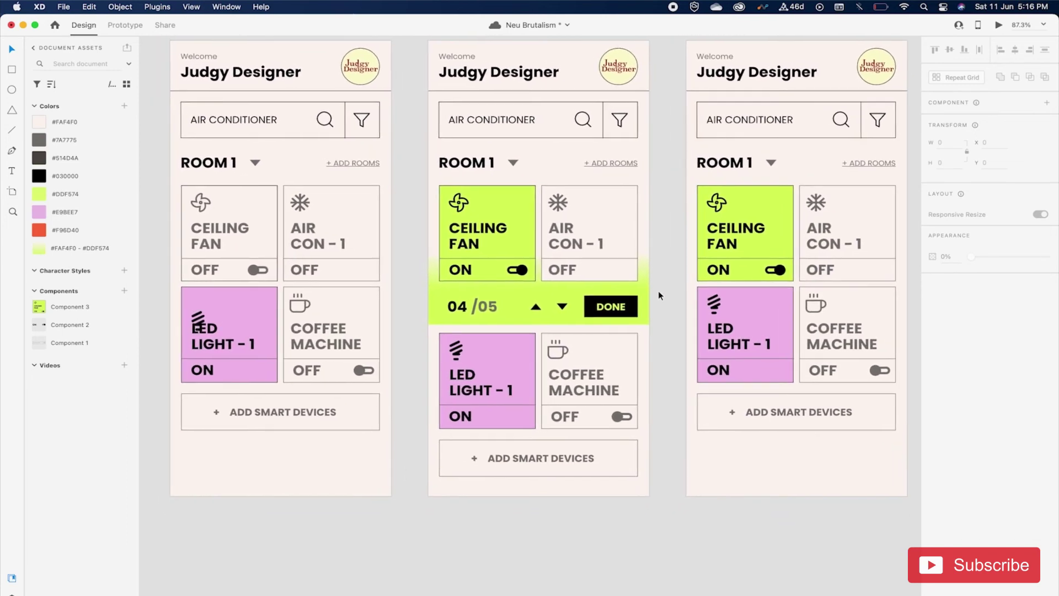
{"action": "left_click", "coordinate": [614, 292]}
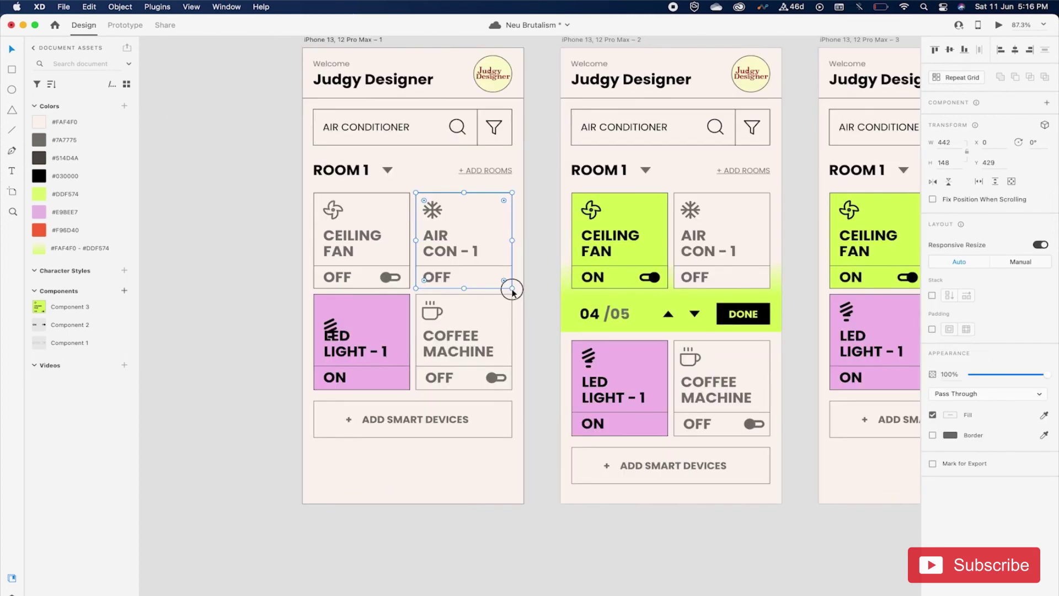
{"action": "left_click", "coordinate": [521, 299]}
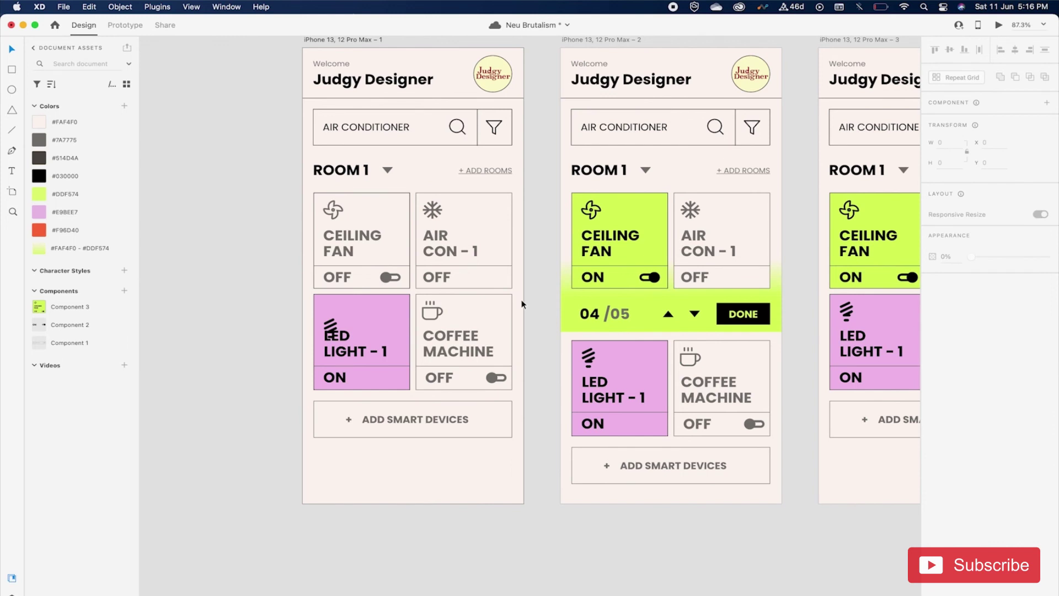
Step: Paste a copy of the green time-picker band onto the first screen
{"action": "key", "text": "super+v"}
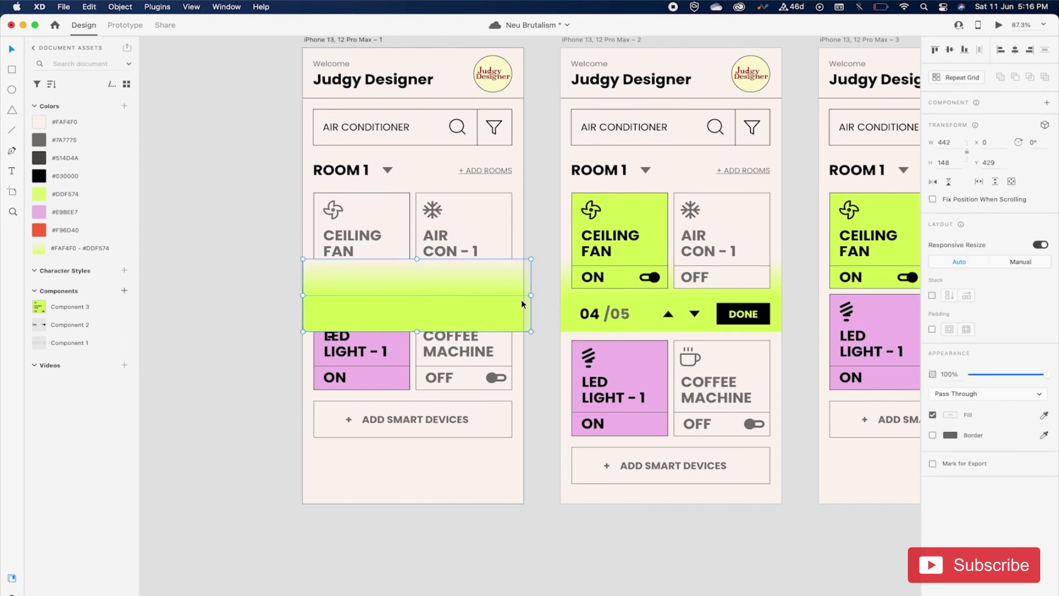
{"action": "key", "text": "Delete"}
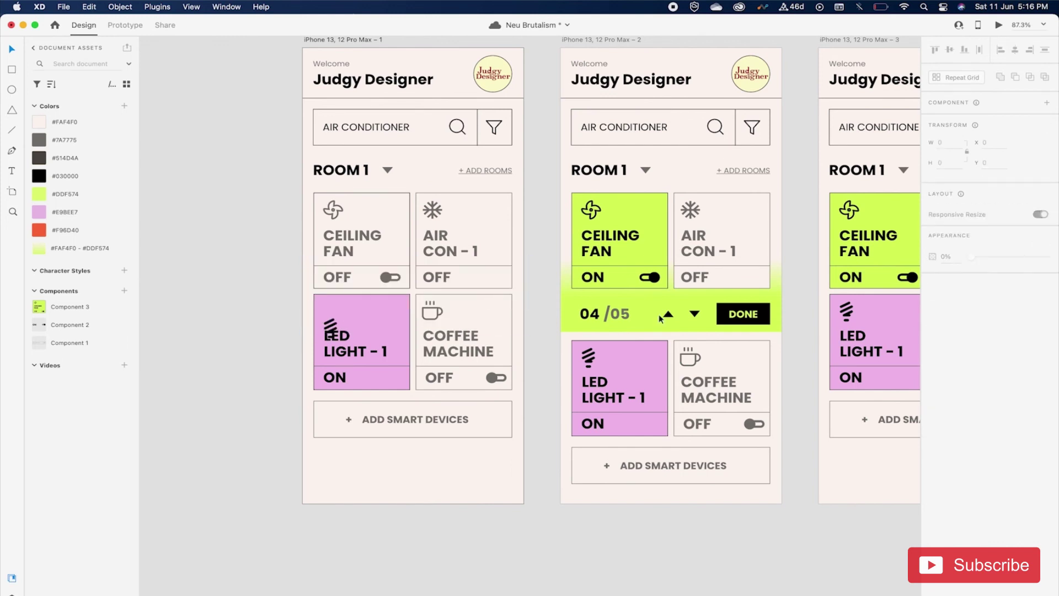
{"action": "double_click", "coordinate": [620, 312]}
{"action": "key", "text": "Escape"}
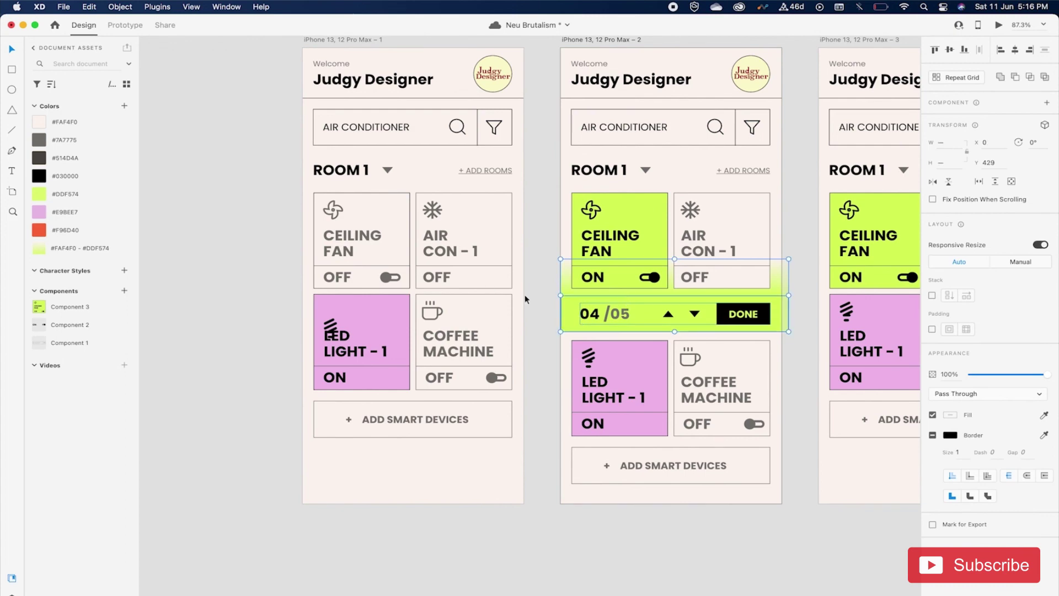
{"action": "key", "text": "super+v"}
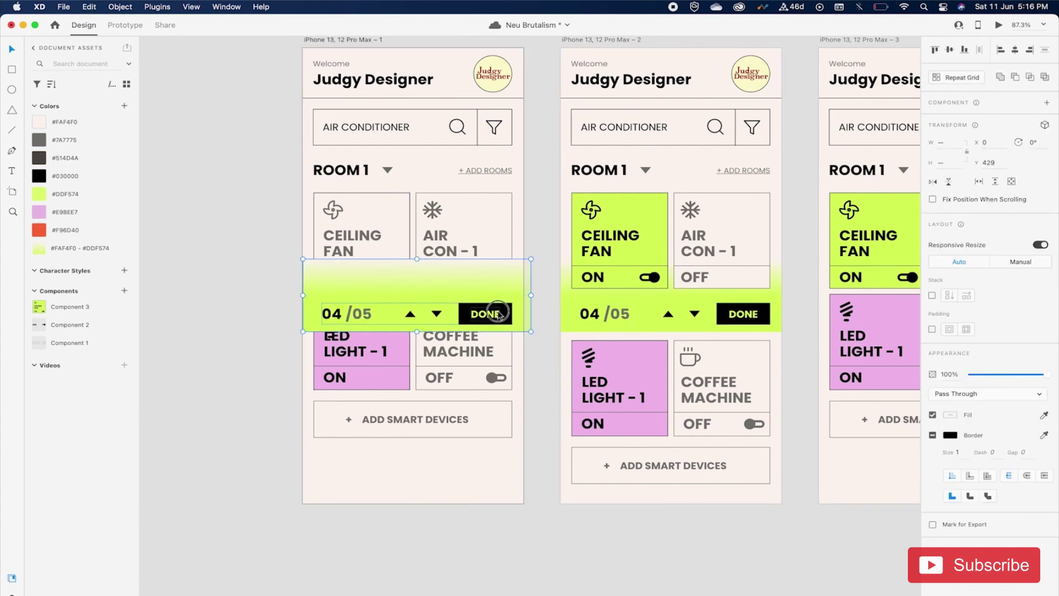
{"action": "left_click", "coordinate": [539, 304]}
Step: Move the pasted band up over the top cards, collapse its background, and set opacity to 0%
{"action": "left_click_drag", "start_coordinate": [477, 320], "coordinate": [472, 286]}
{"action": "left_click", "coordinate": [479, 304]}
{"action": "double_click", "coordinate": [478, 304]}
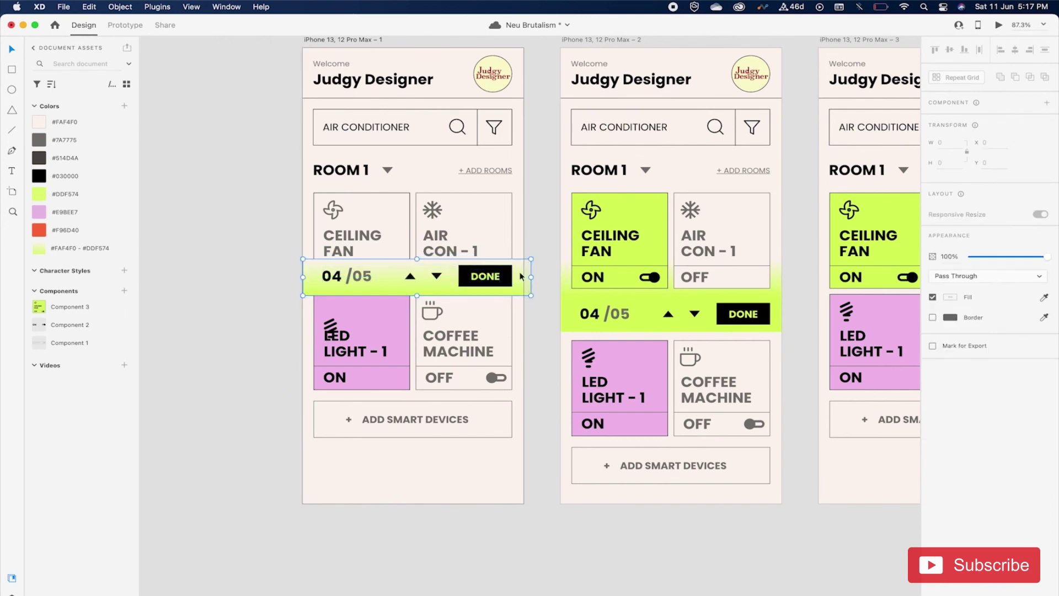
{"action": "left_click", "coordinate": [486, 275], "text": "shift"}
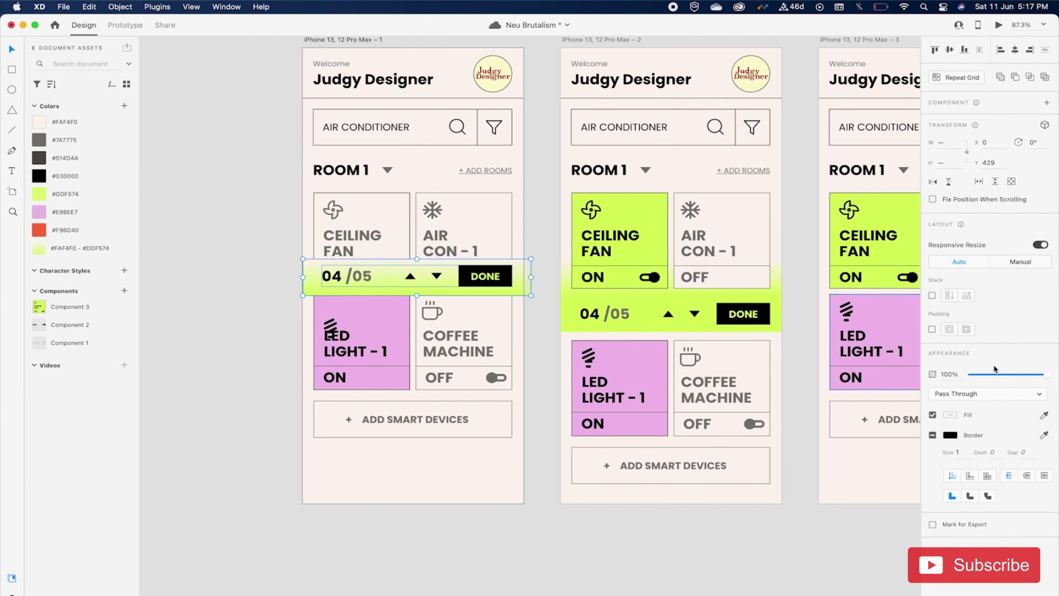
{"action": "left_click_drag", "start_coordinate": [993, 375], "coordinate": [970, 375]}
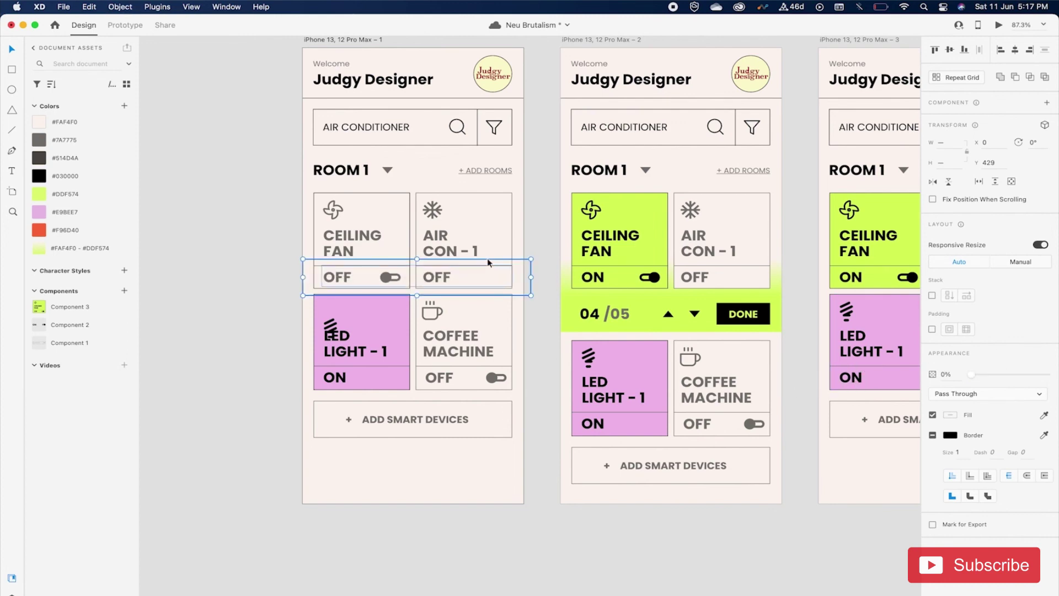
Step: Select the second screen's ON/OFF row, then the first screen's AIR CON - 1 text
{"action": "scroll", "coordinate": [487, 263], "scroll_direction": "right", "scroll_amount": 3}
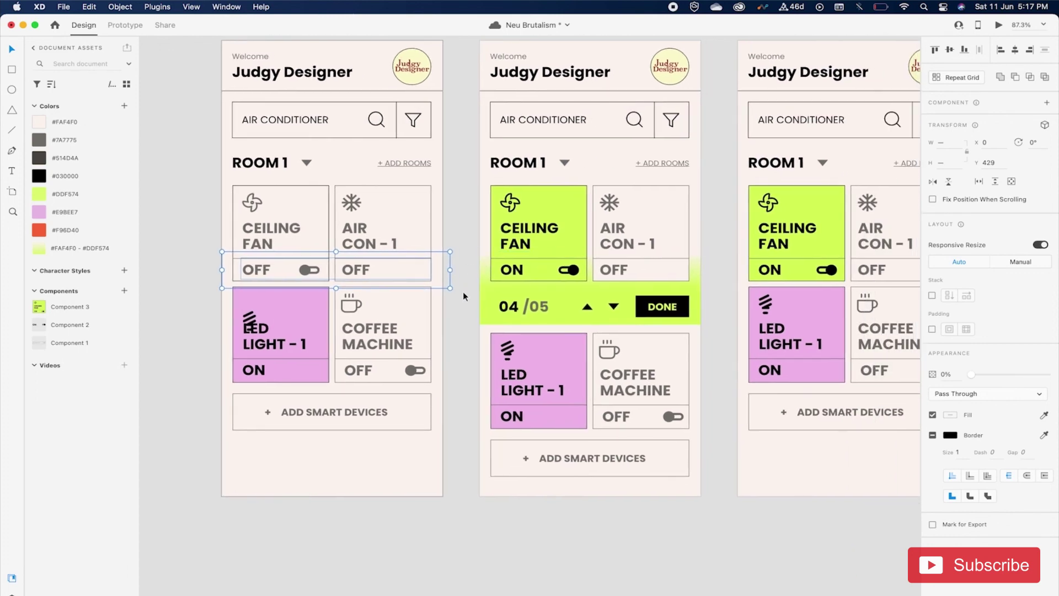
{"action": "scroll", "coordinate": [463, 292], "scroll_direction": "right", "scroll_amount": 10}
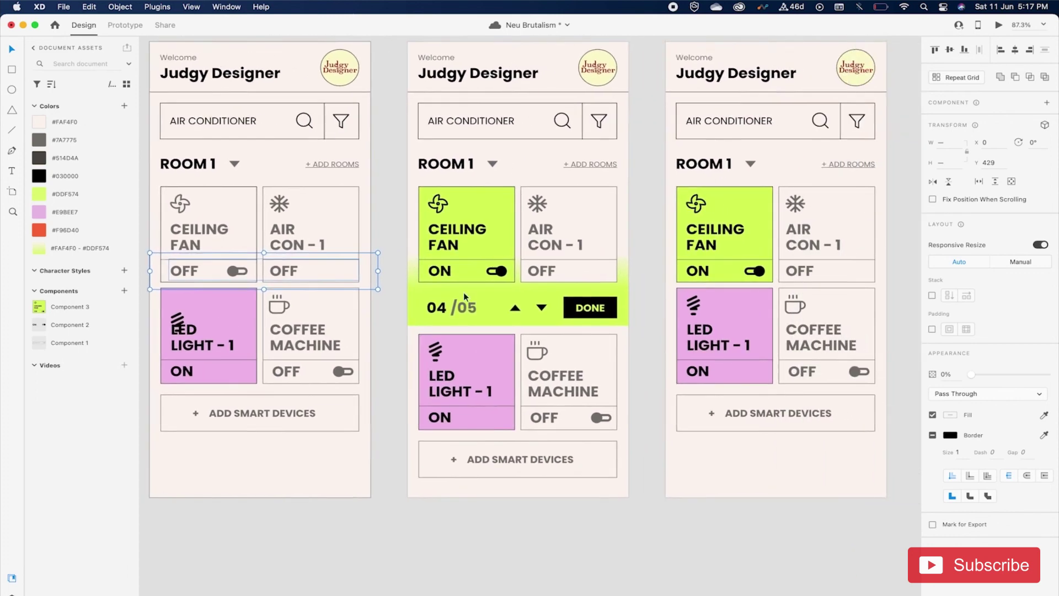
{"action": "left_click", "coordinate": [555, 264]}
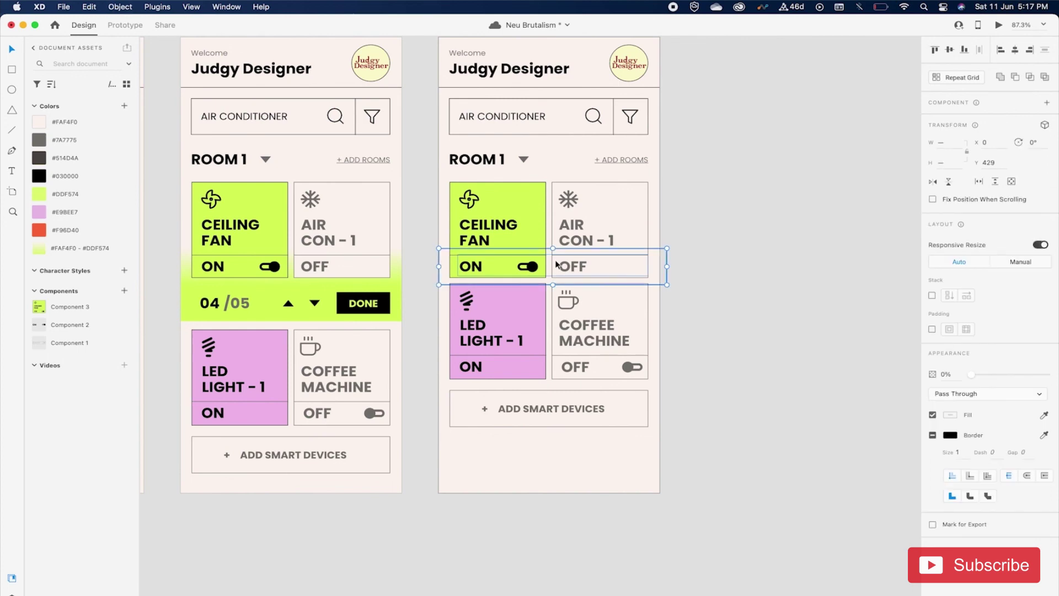
{"action": "scroll", "coordinate": [551, 263], "scroll_direction": "left", "scroll_amount": 11}
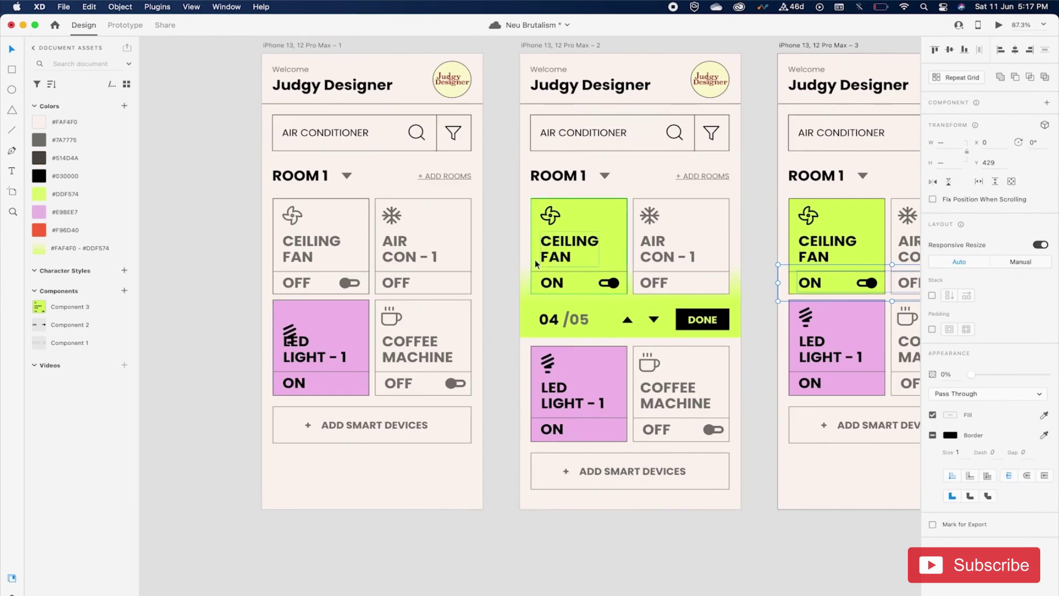
{"action": "double_click", "coordinate": [422, 231]}
Step: Preview the prototype and toggle the Ceiling Fan card, then reopen the preview full screen
{"action": "left_click", "coordinate": [998, 25]}
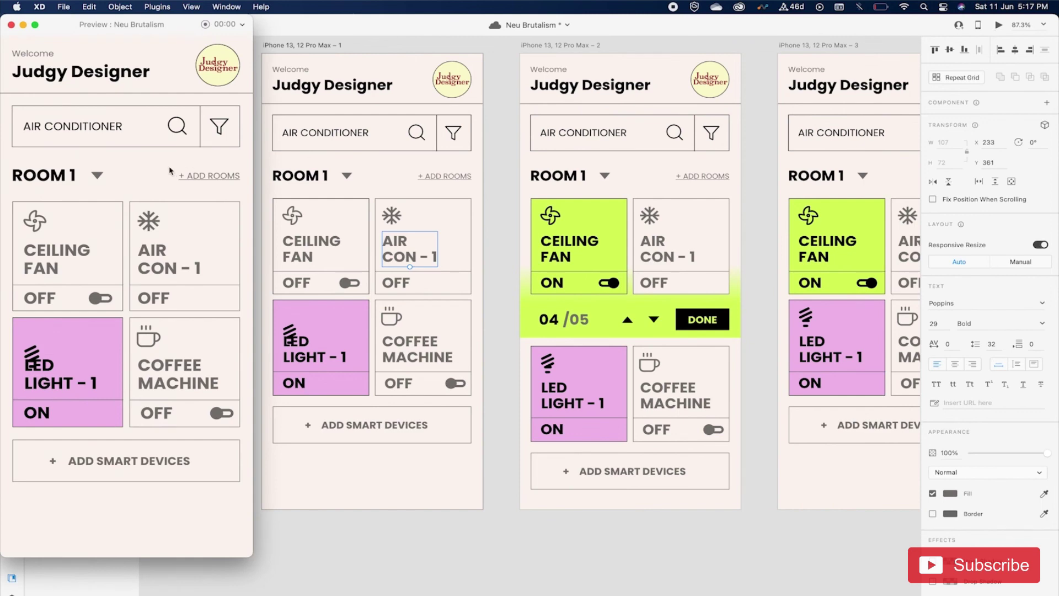
{"action": "left_click", "coordinate": [84, 256]}
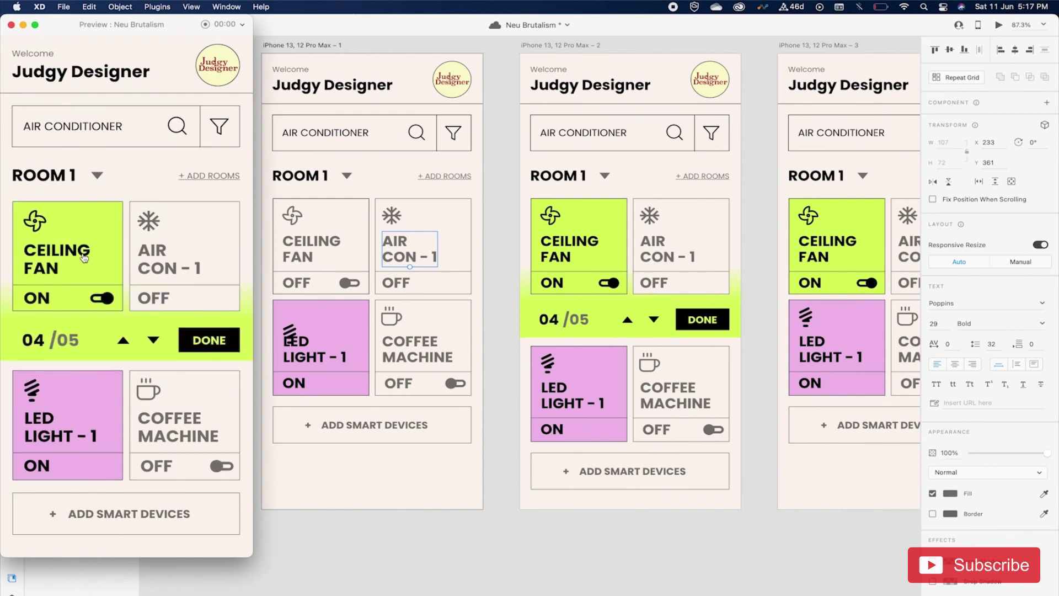
{"action": "left_click", "coordinate": [11, 25]}
{"action": "left_click", "coordinate": [425, 163]}
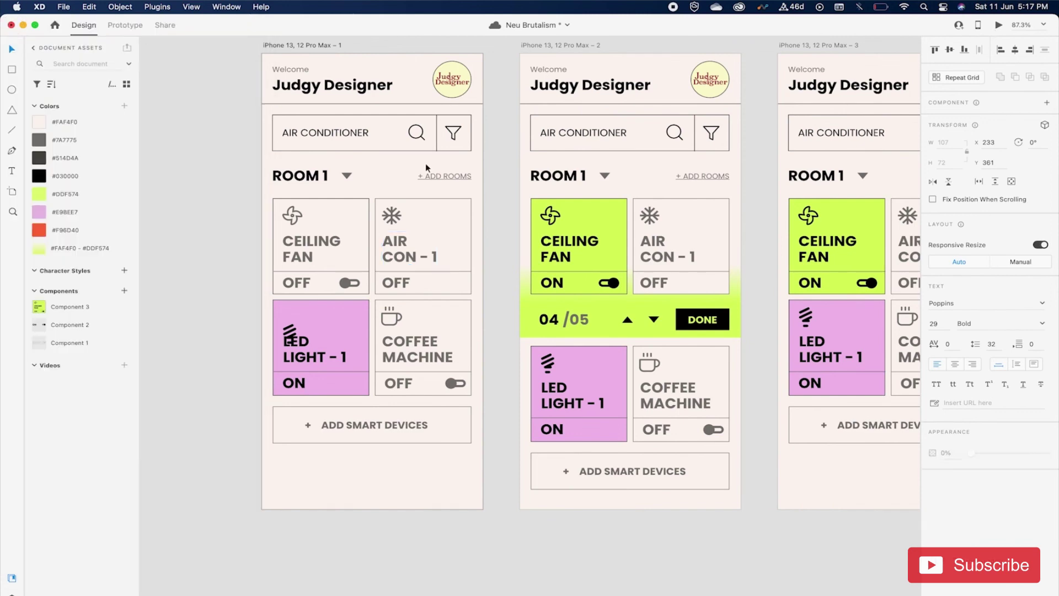
{"action": "left_click", "coordinate": [998, 25]}
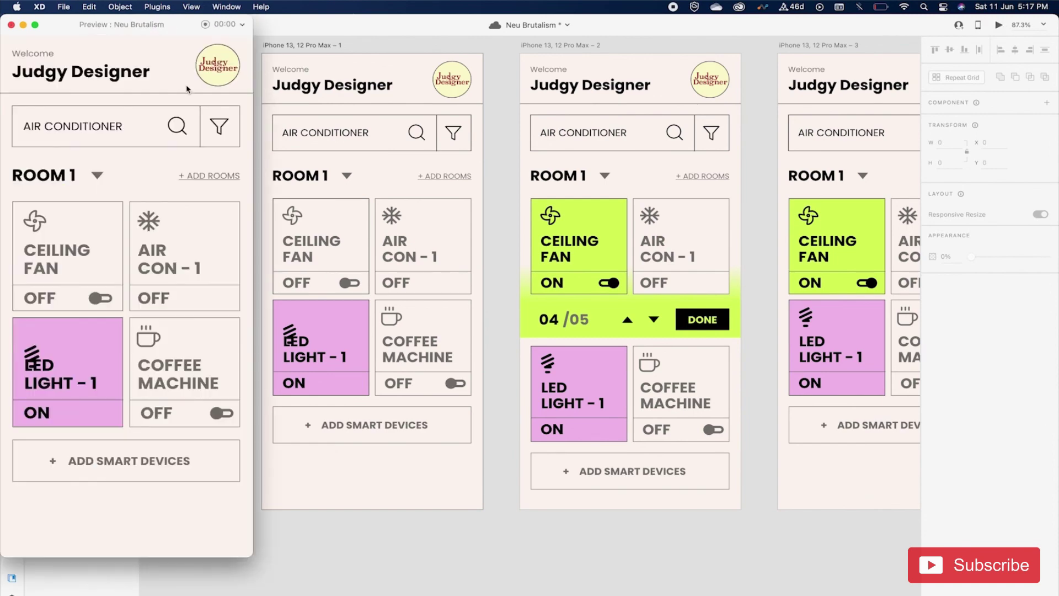
{"action": "left_click", "coordinate": [35, 25]}
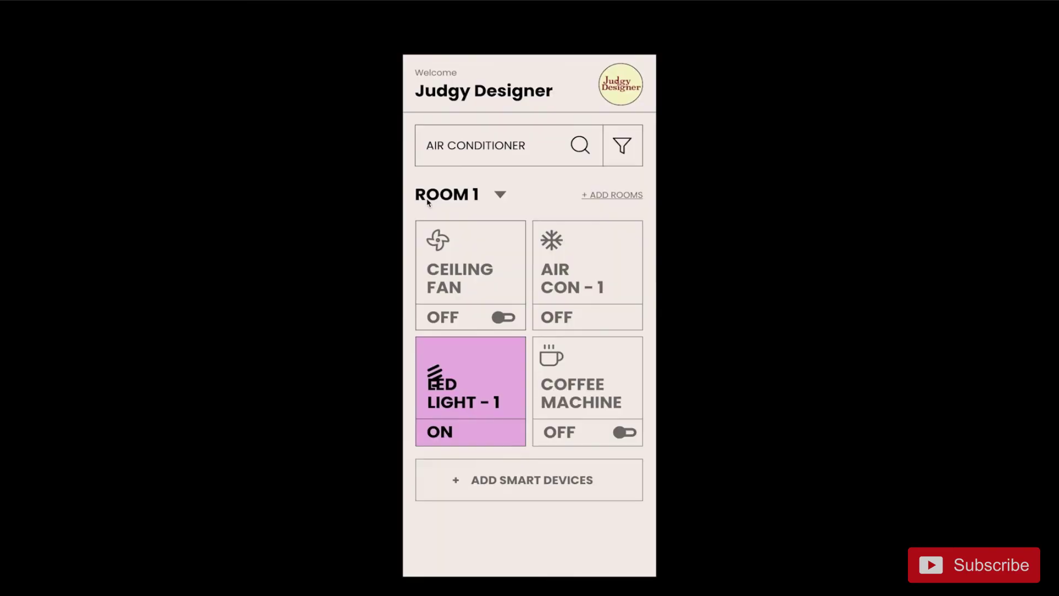
{"action": "left_click", "coordinate": [480, 241]}
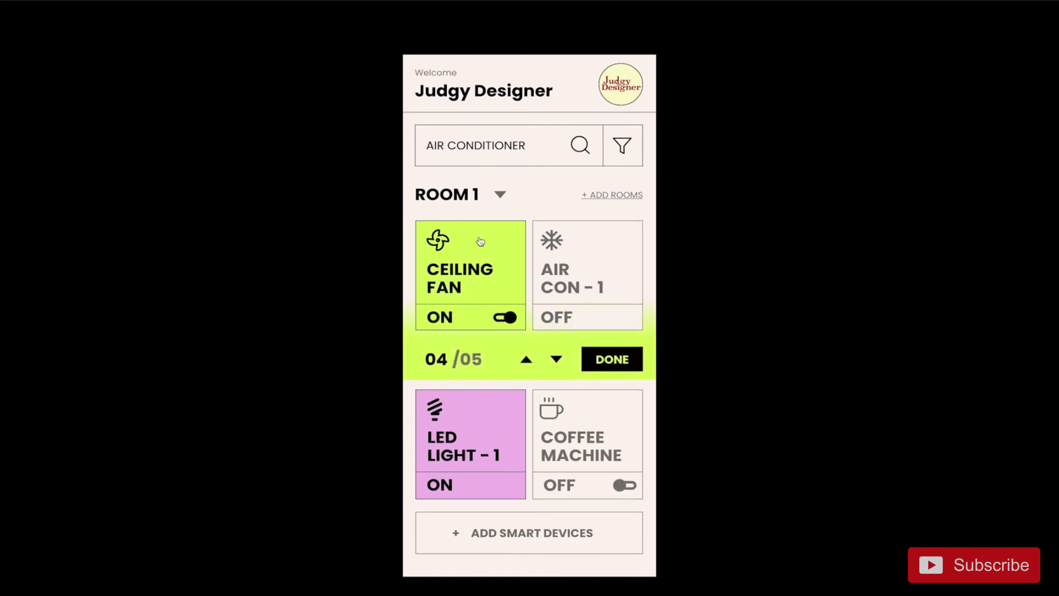
{"action": "left_click", "coordinate": [612, 361]}
{"action": "left_click", "coordinate": [475, 265]}
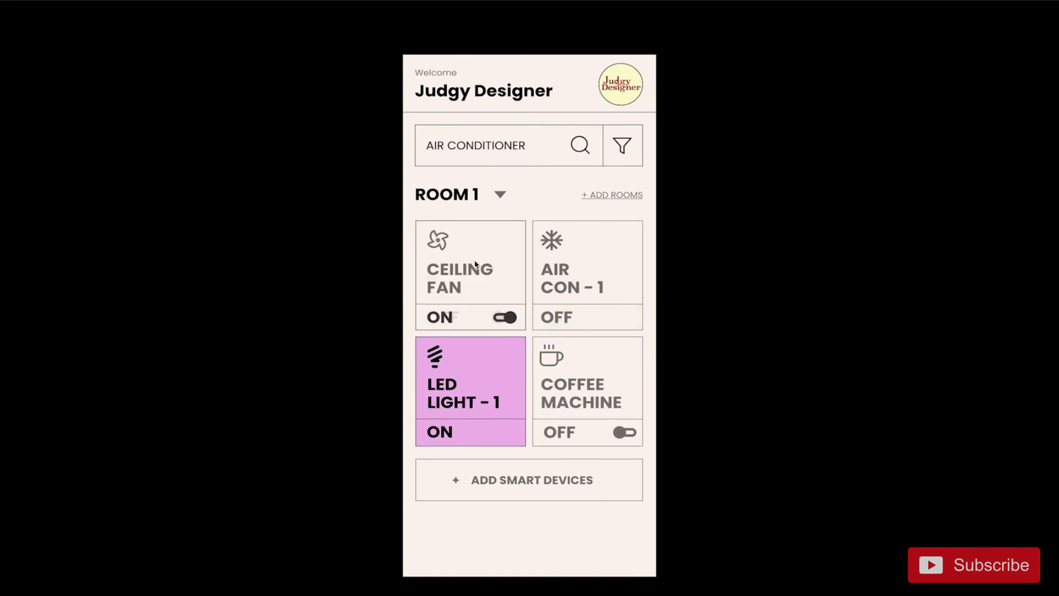
{"action": "left_click", "coordinate": [475, 265]}
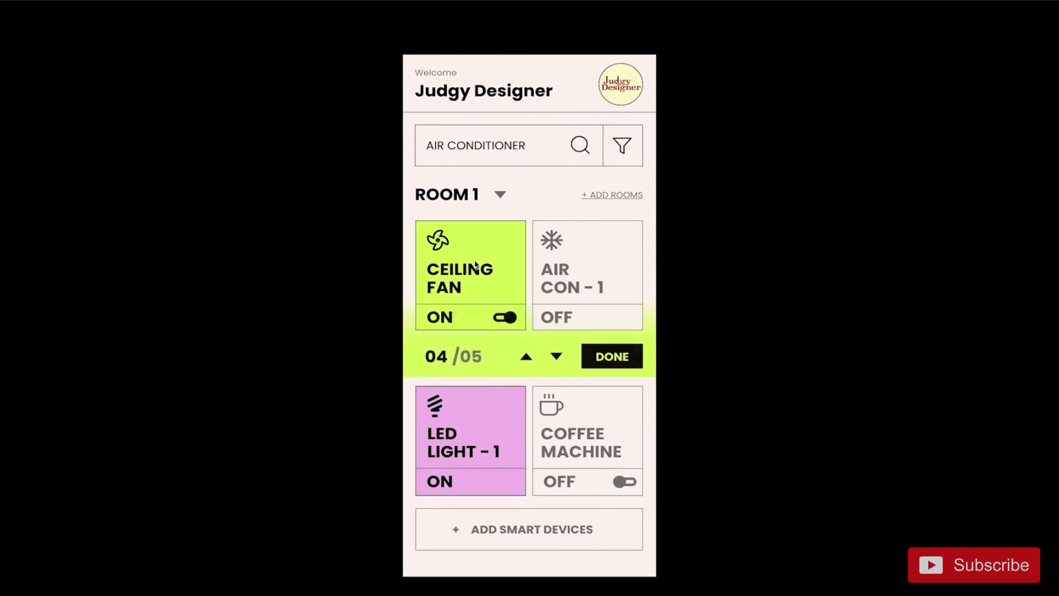
{"action": "left_click", "coordinate": [629, 364]}
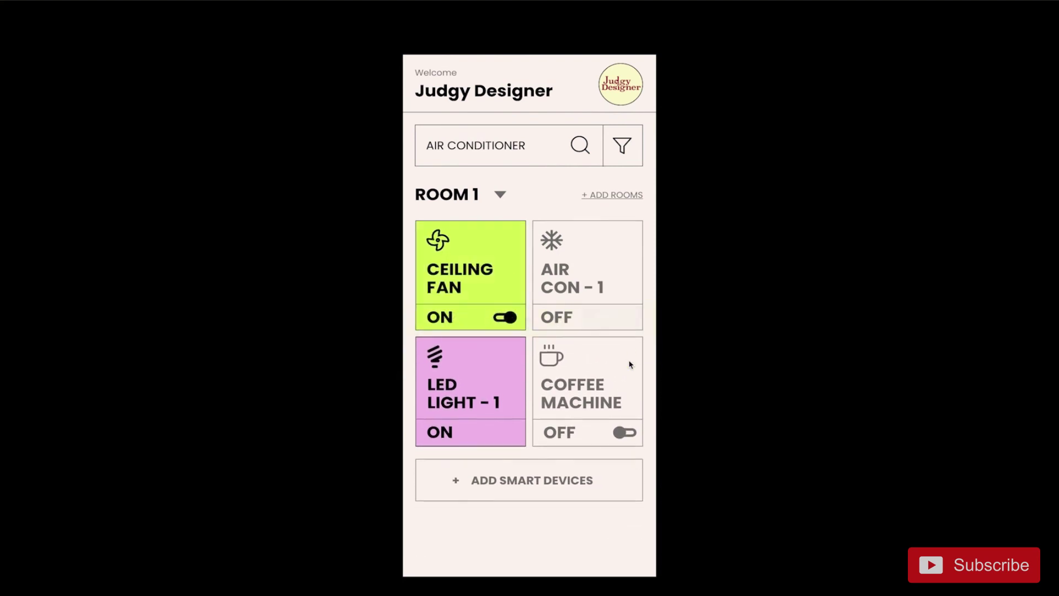
{"action": "left_click", "coordinate": [502, 275]}
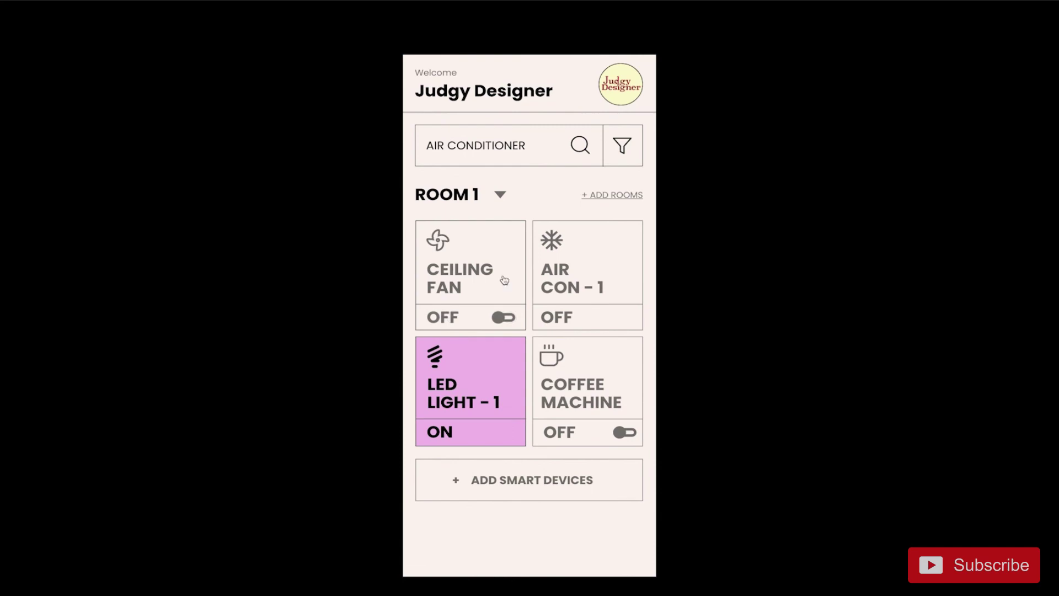